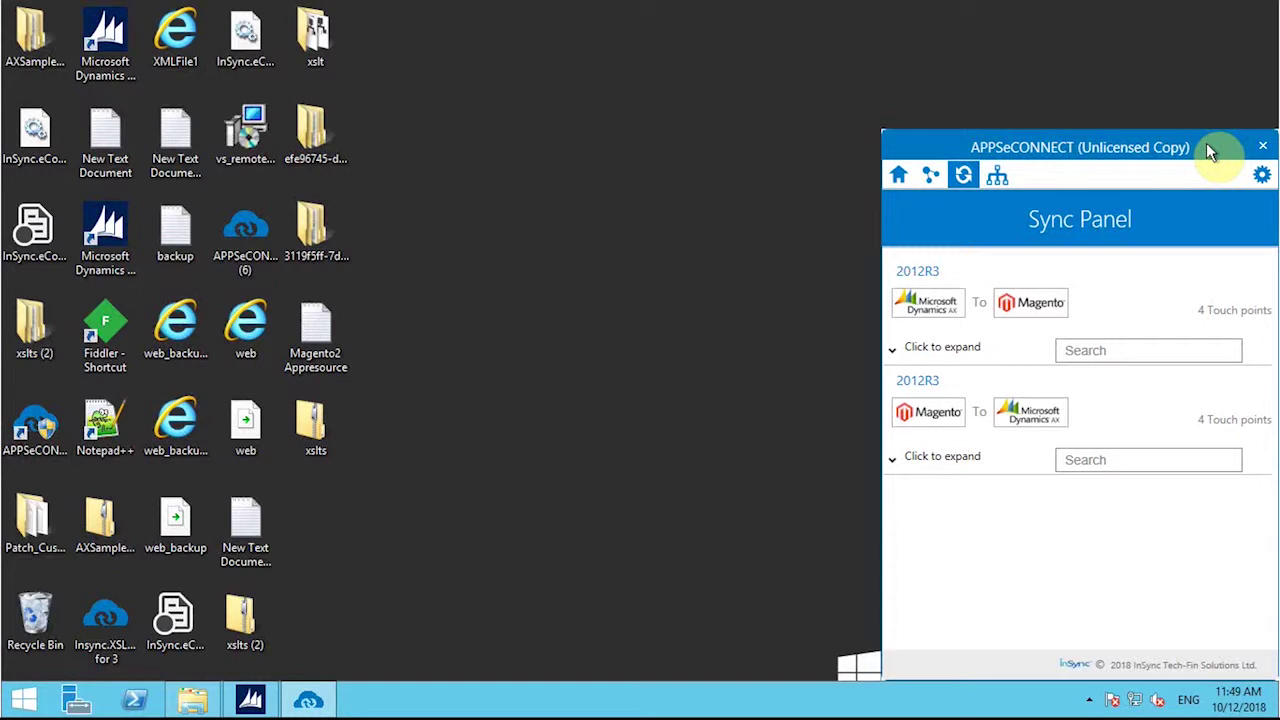
Step: Center the APPSeCONNECT window and expand the Dynamics AX to Magento sync group
drag(1206, 142, 911, 138)
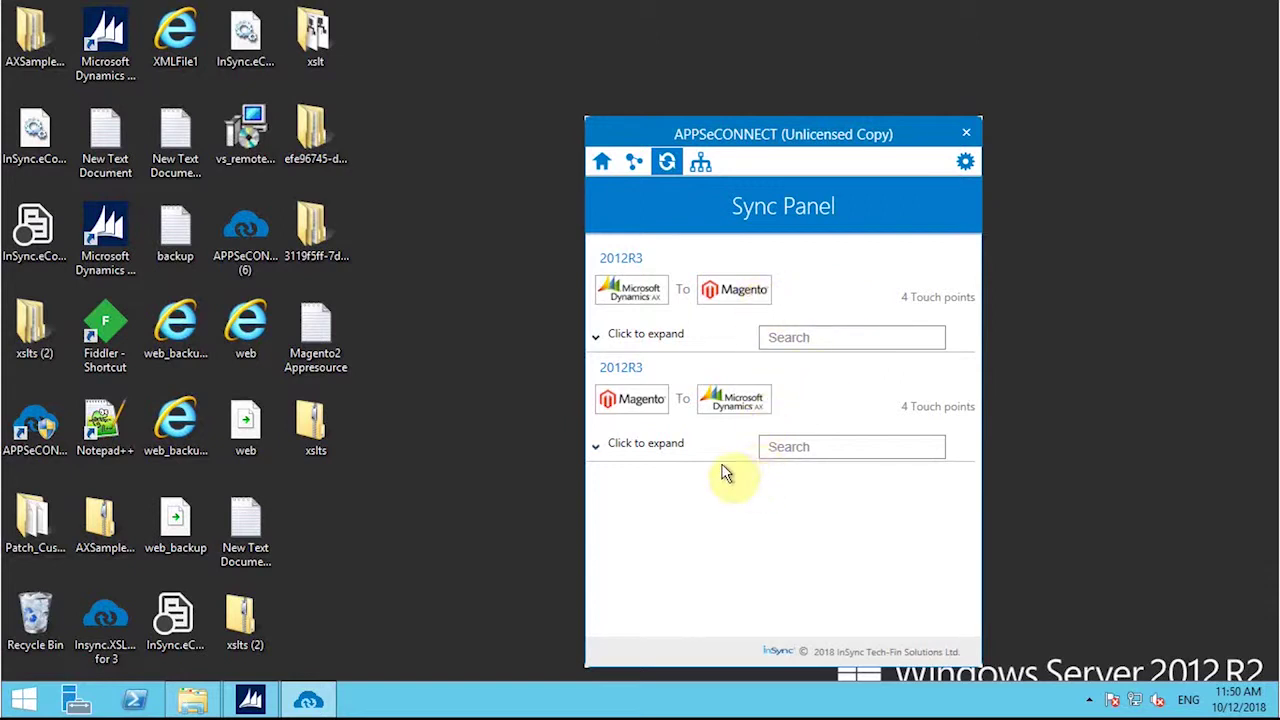
click(600, 338)
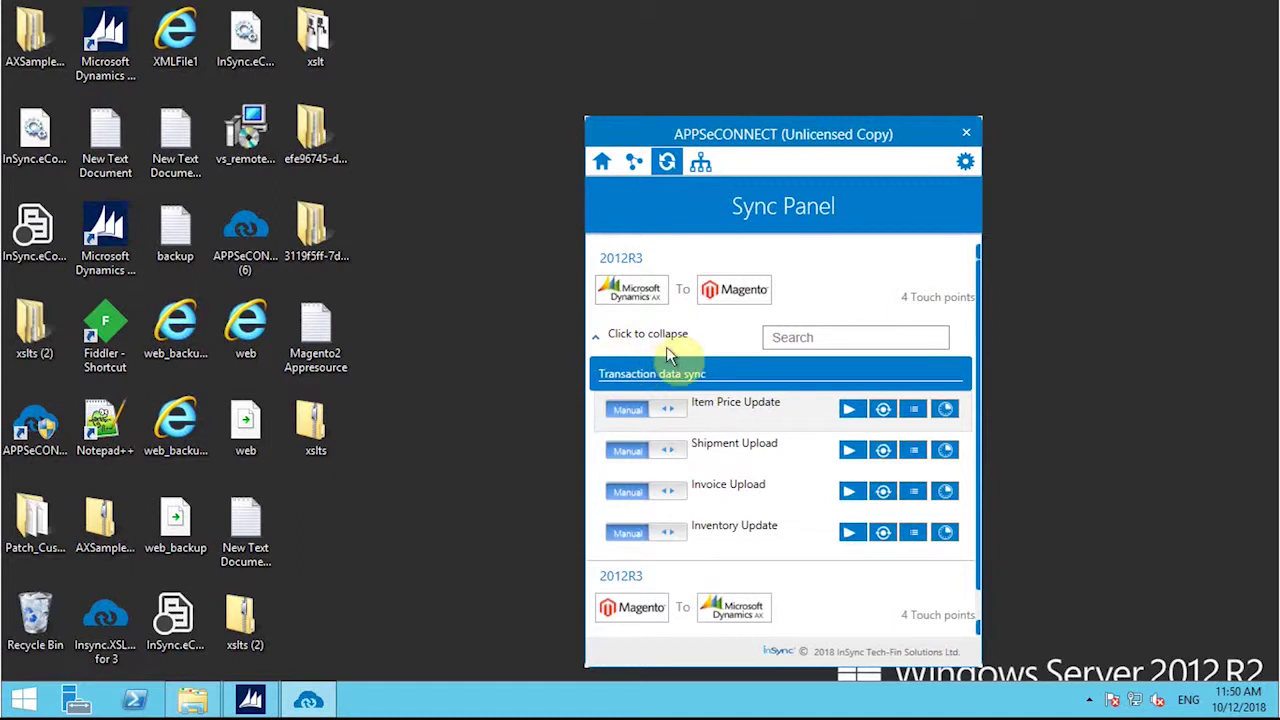
mouse_move(812, 9)
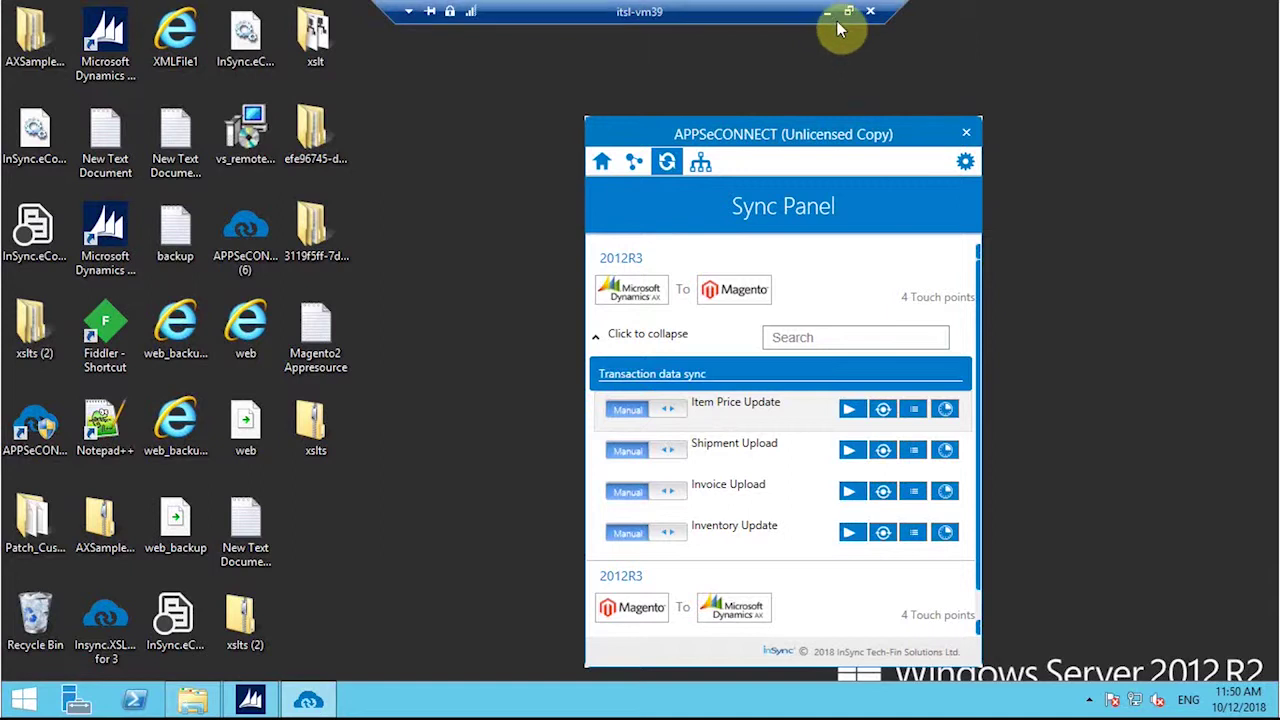
Step: Leave the remote session for the Magento Create New Customer Account page in Chrome
click(829, 18)
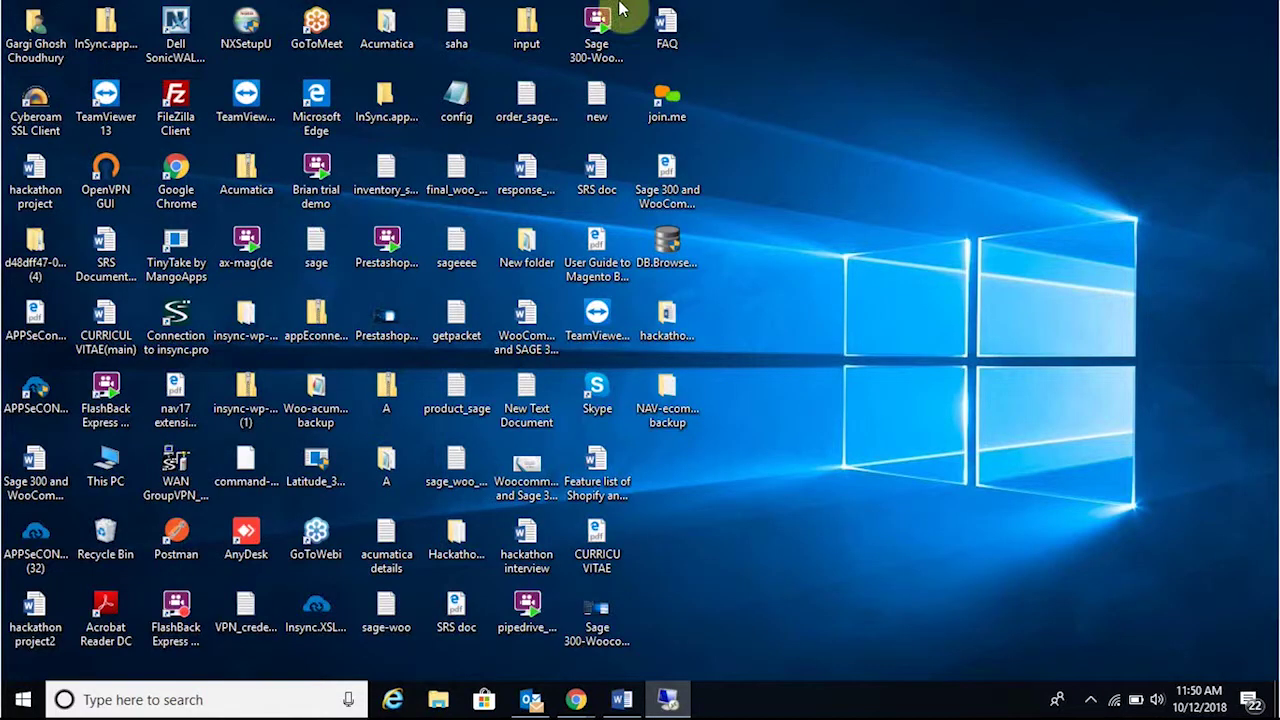
click(538, 672)
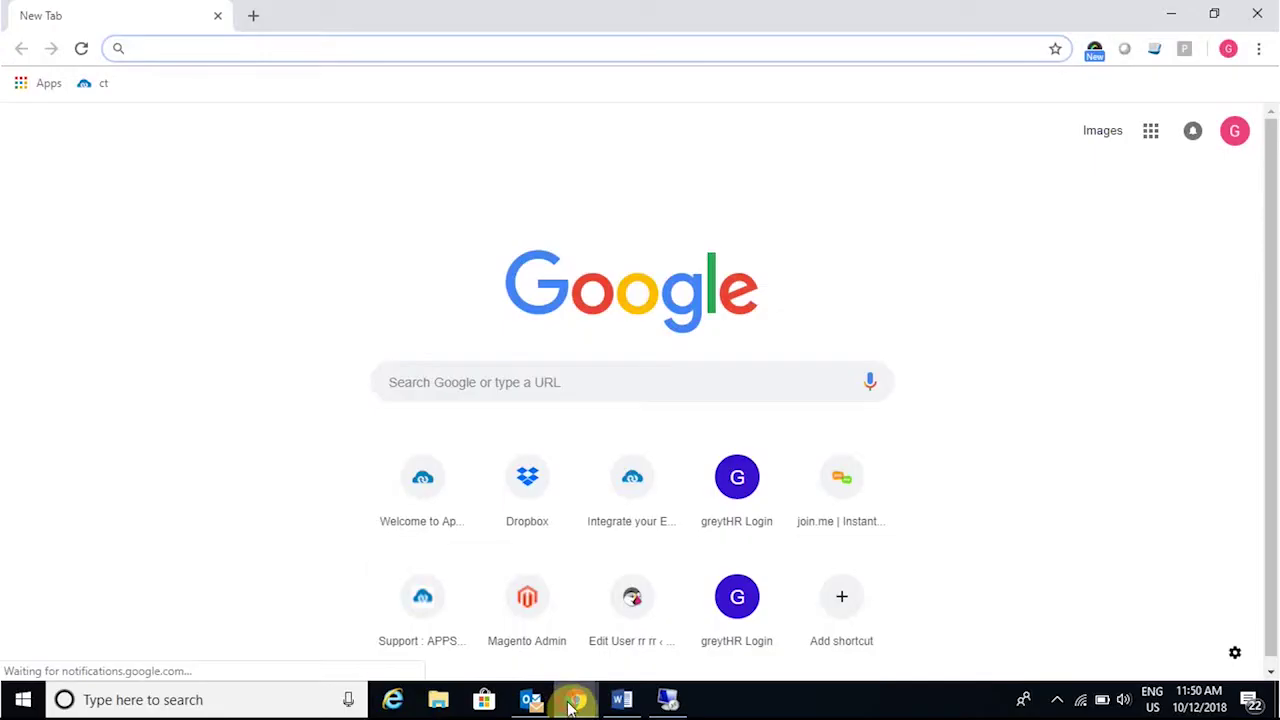
mouse_move(571, 694)
click(678, 660)
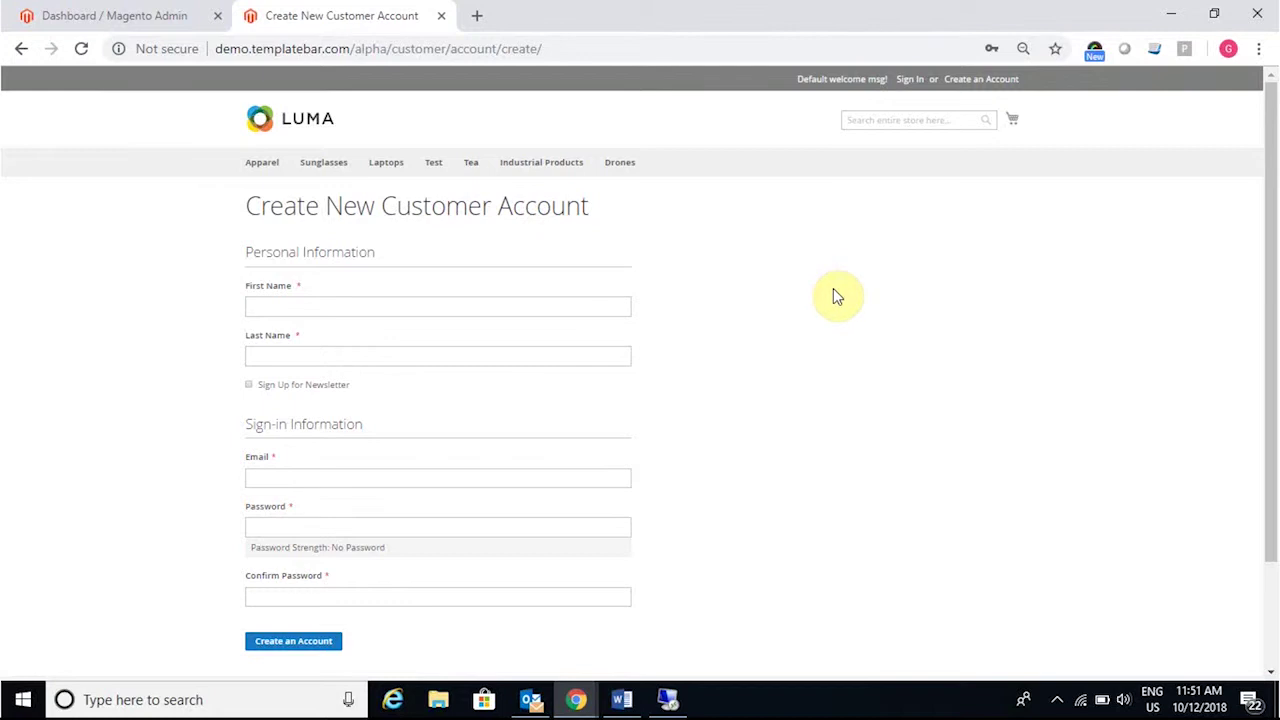
Step: Enter the new customer's first name, last name and e-mail address
click(512, 312)
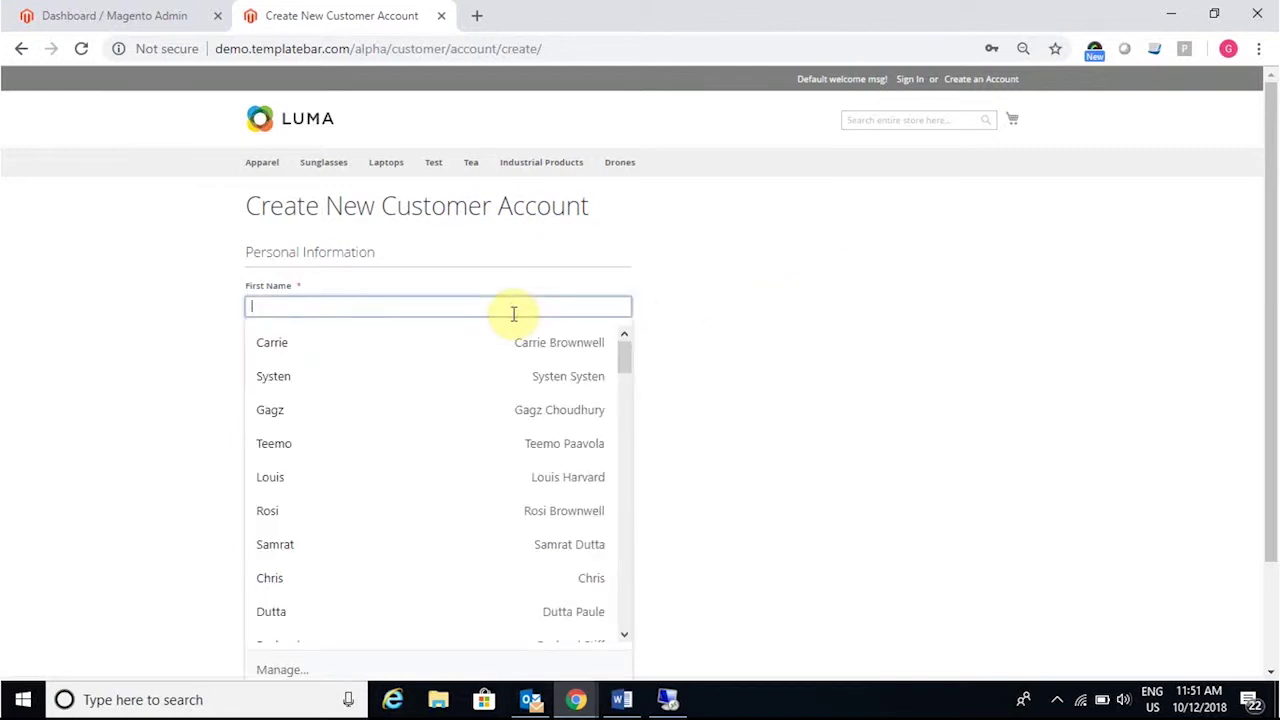
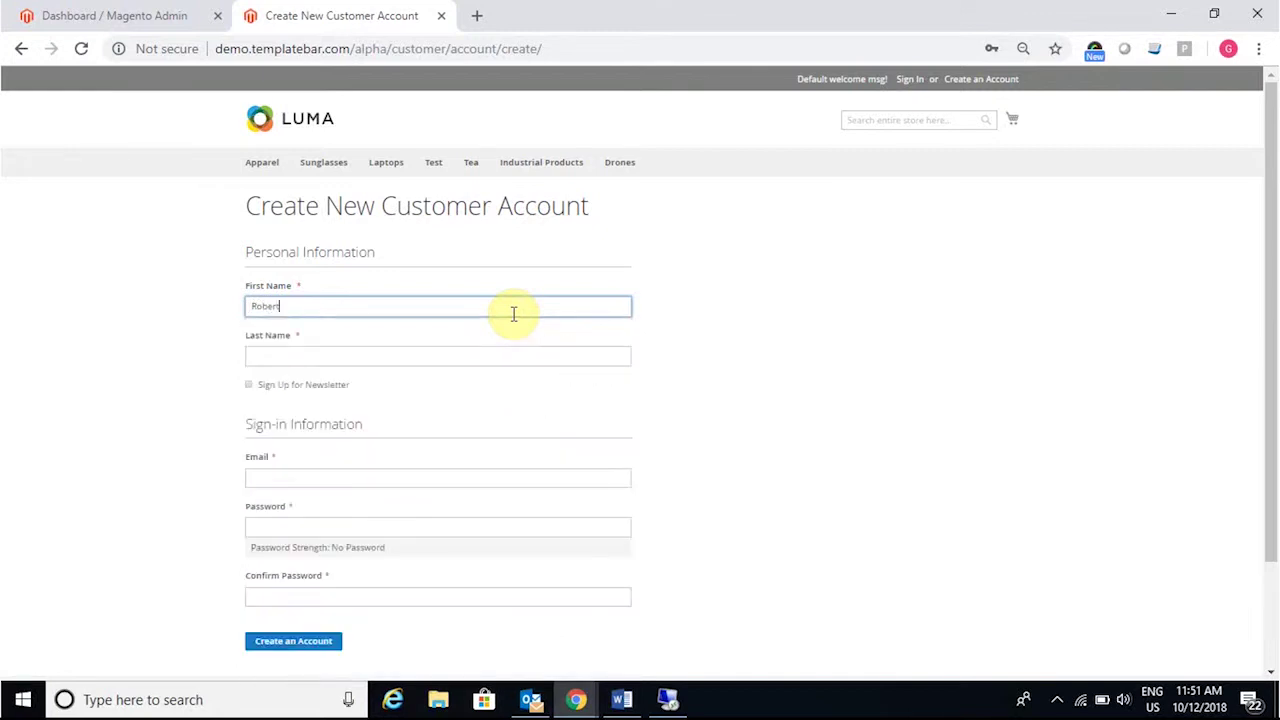
click(452, 358)
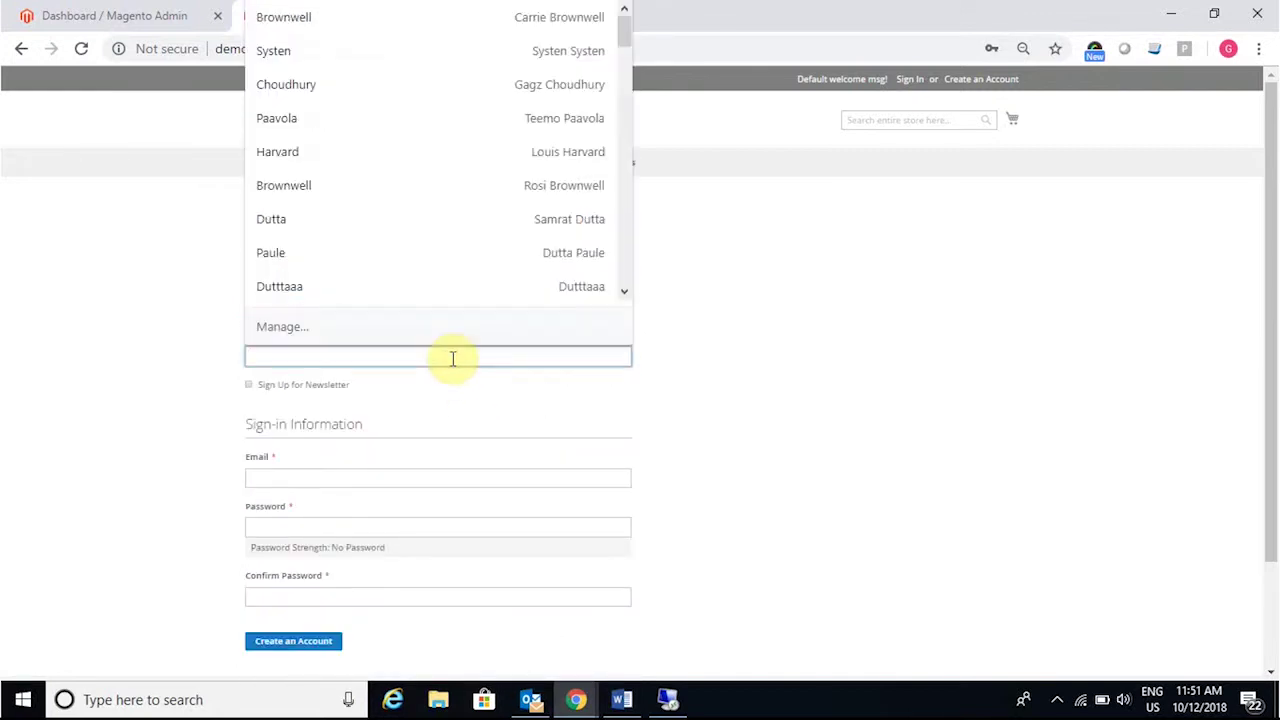
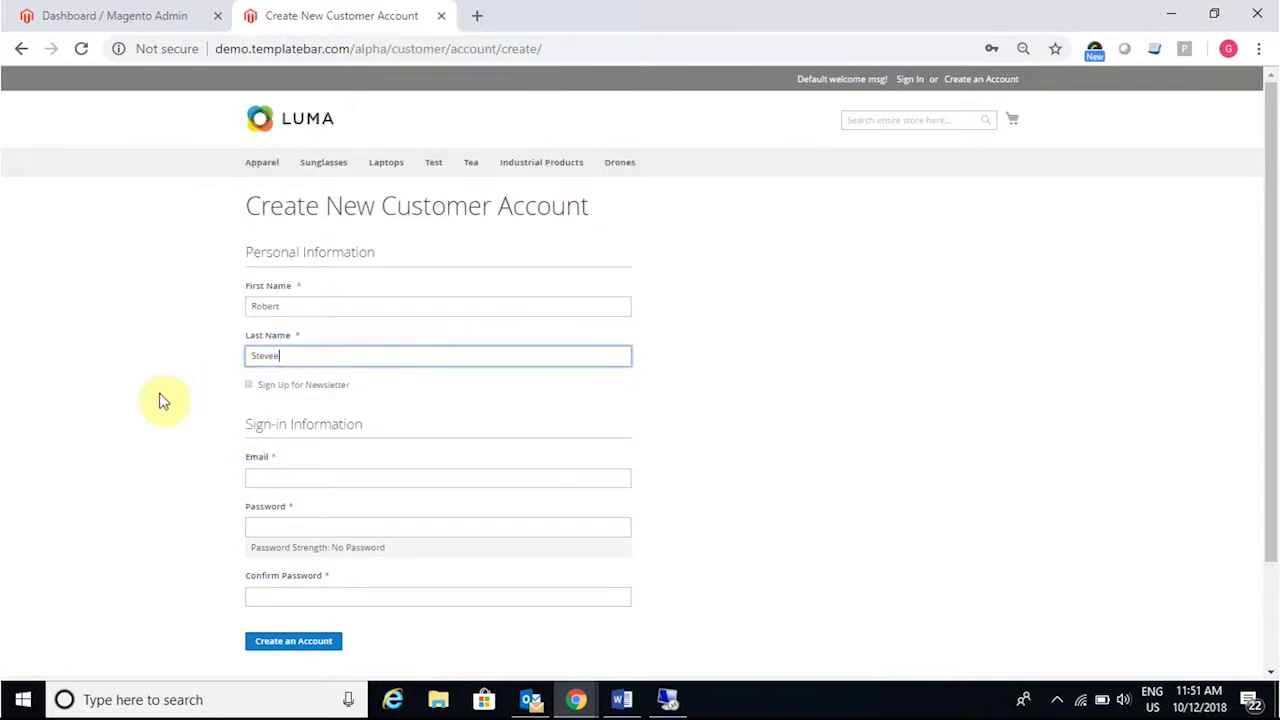
click(286, 477)
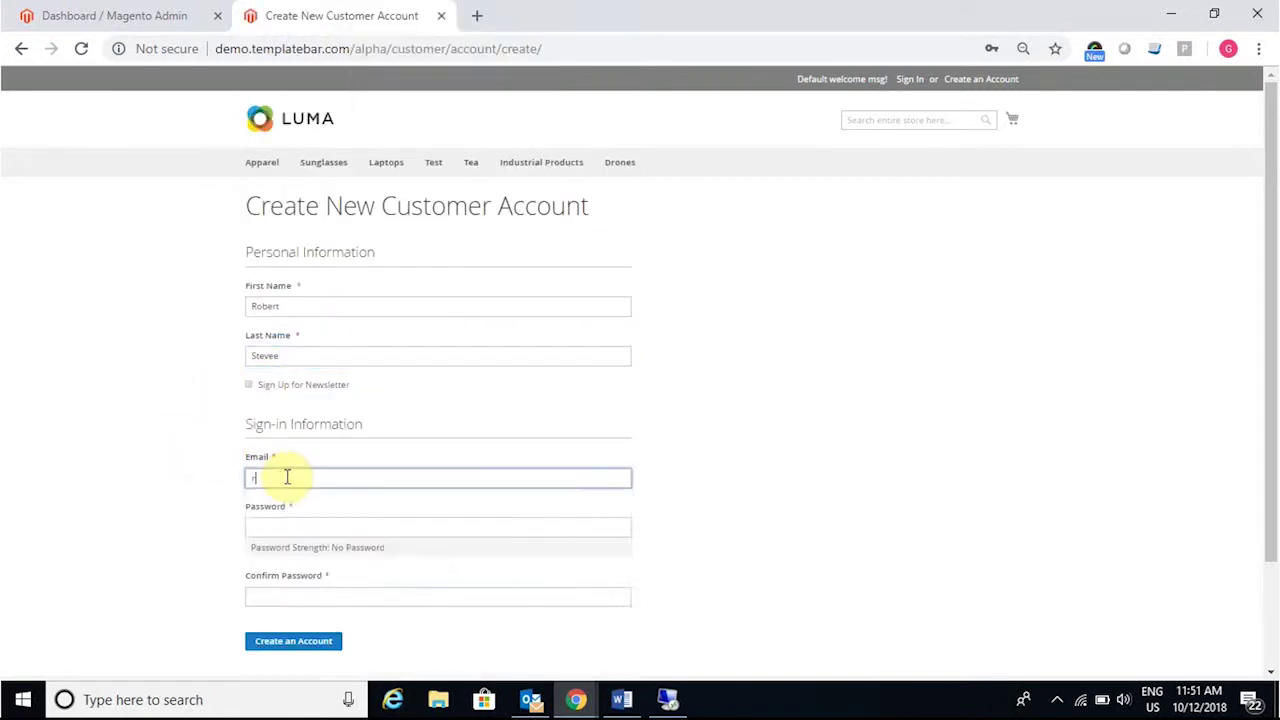
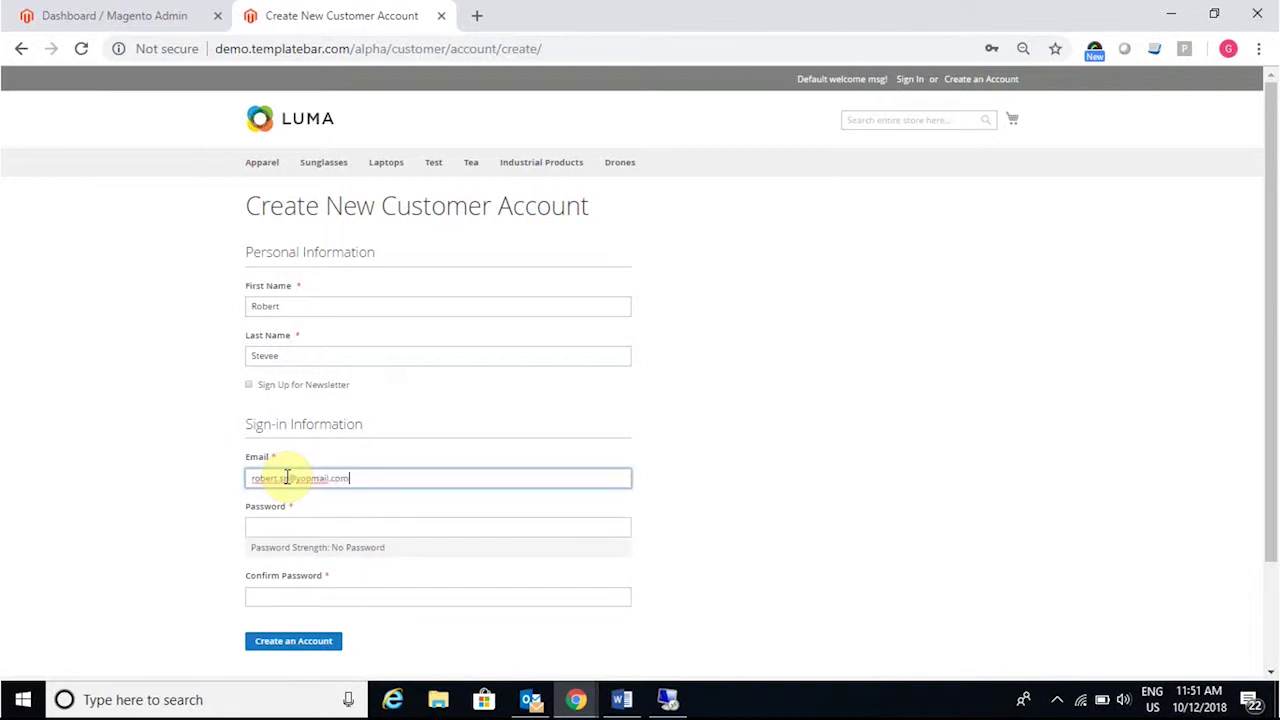
Step: Enter and confirm the account password, then create the account
click(275, 524)
text(123456)
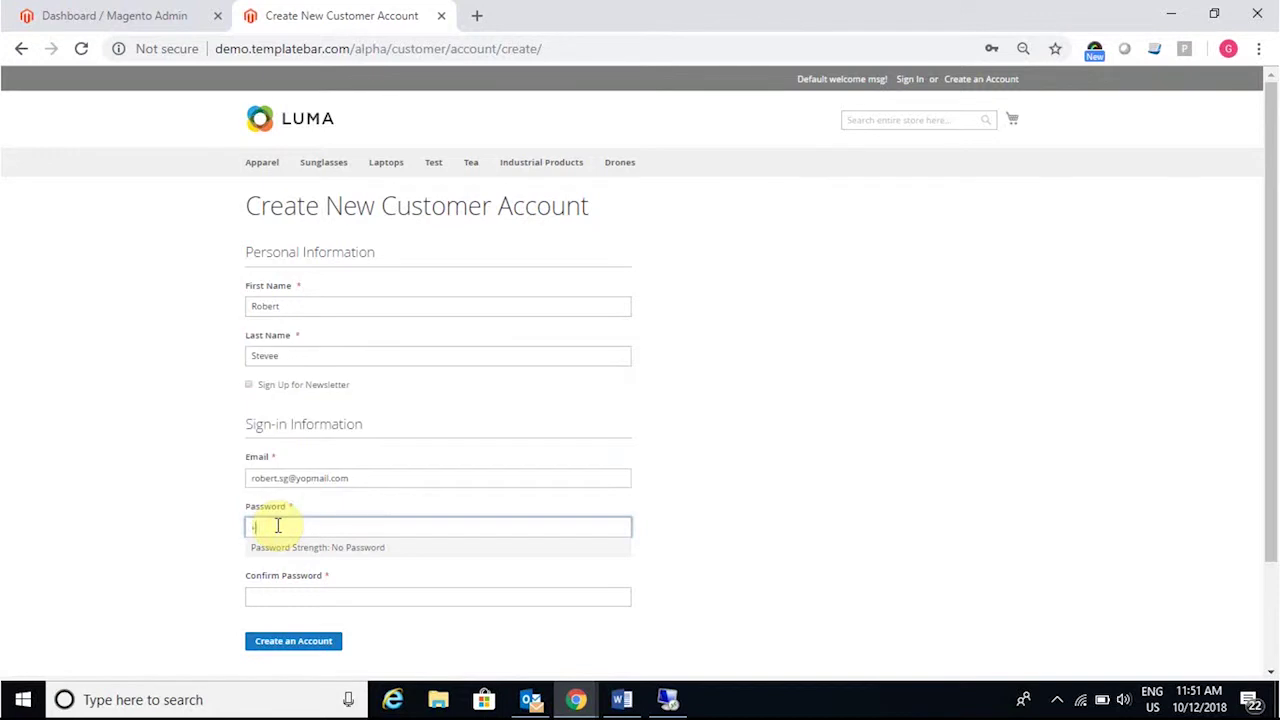
text(78)
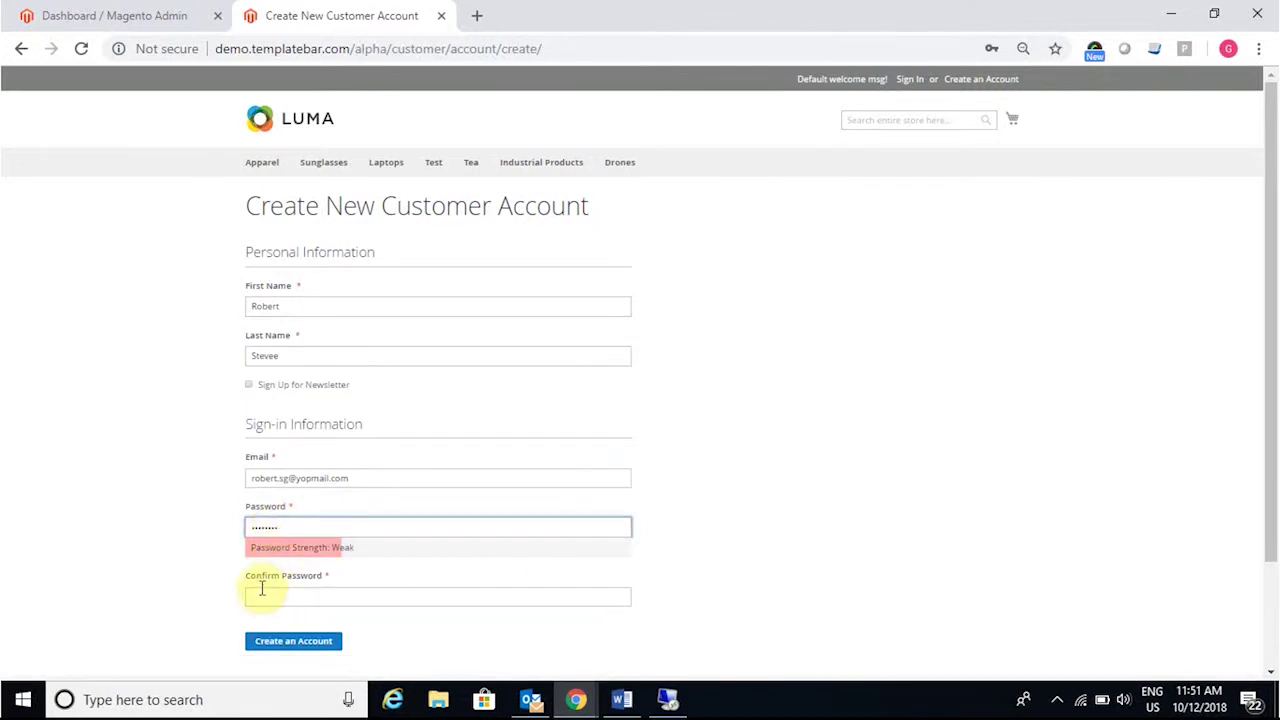
click(260, 596)
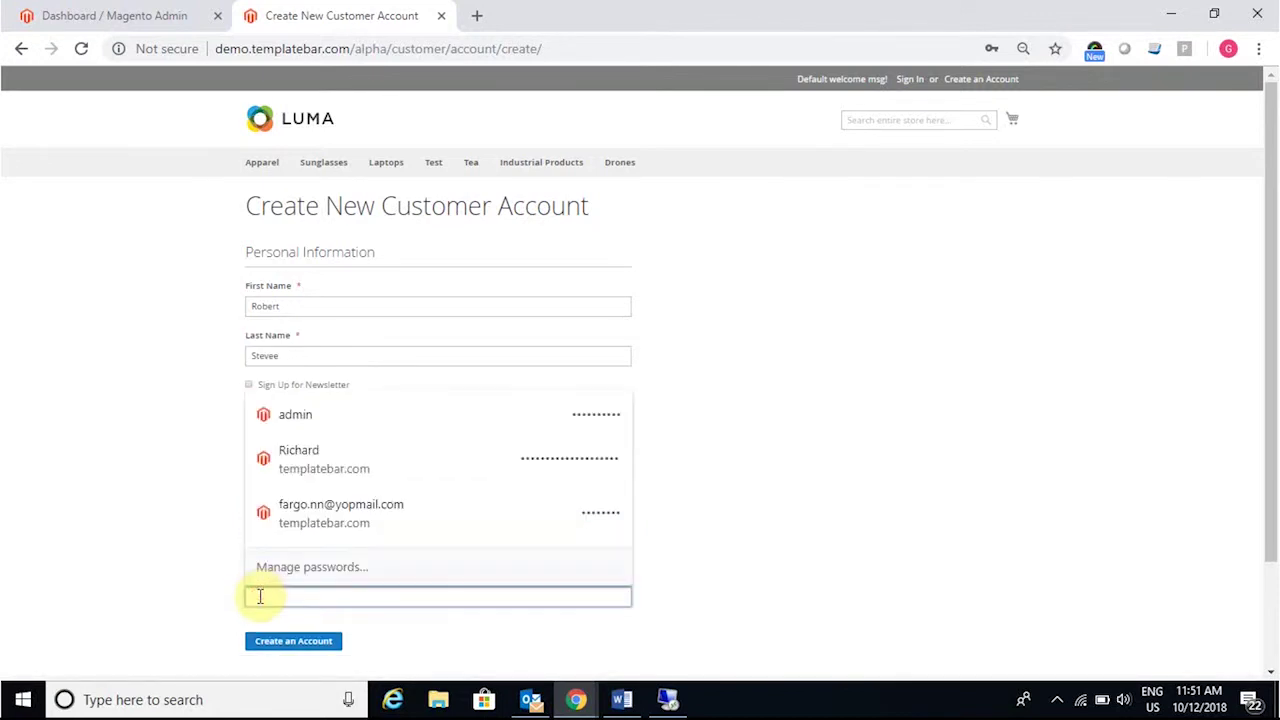
text(12345678)
click(270, 643)
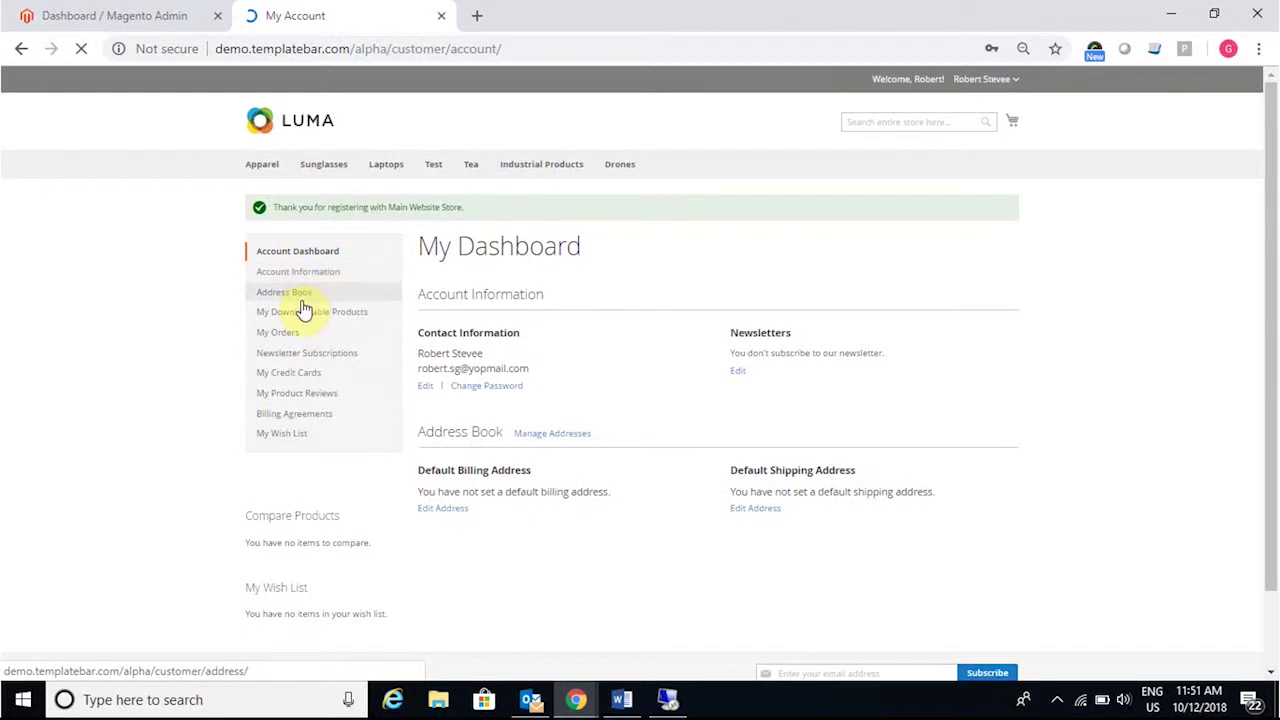
Step: Start a new address and autofill it with the saved MNC company address
click(297, 276)
click(466, 426)
text(mn)
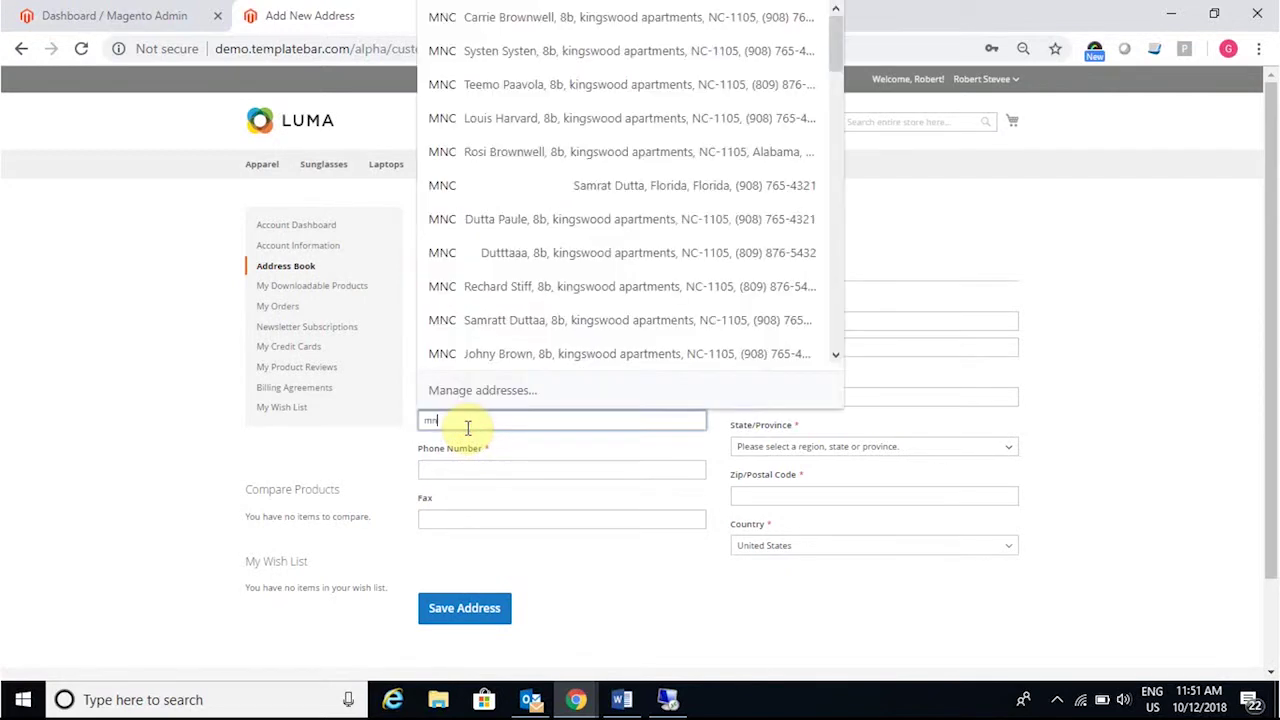
click(470, 290)
Step: Replace the autofilled first and last name with the customer's own, then save the address
click(464, 367)
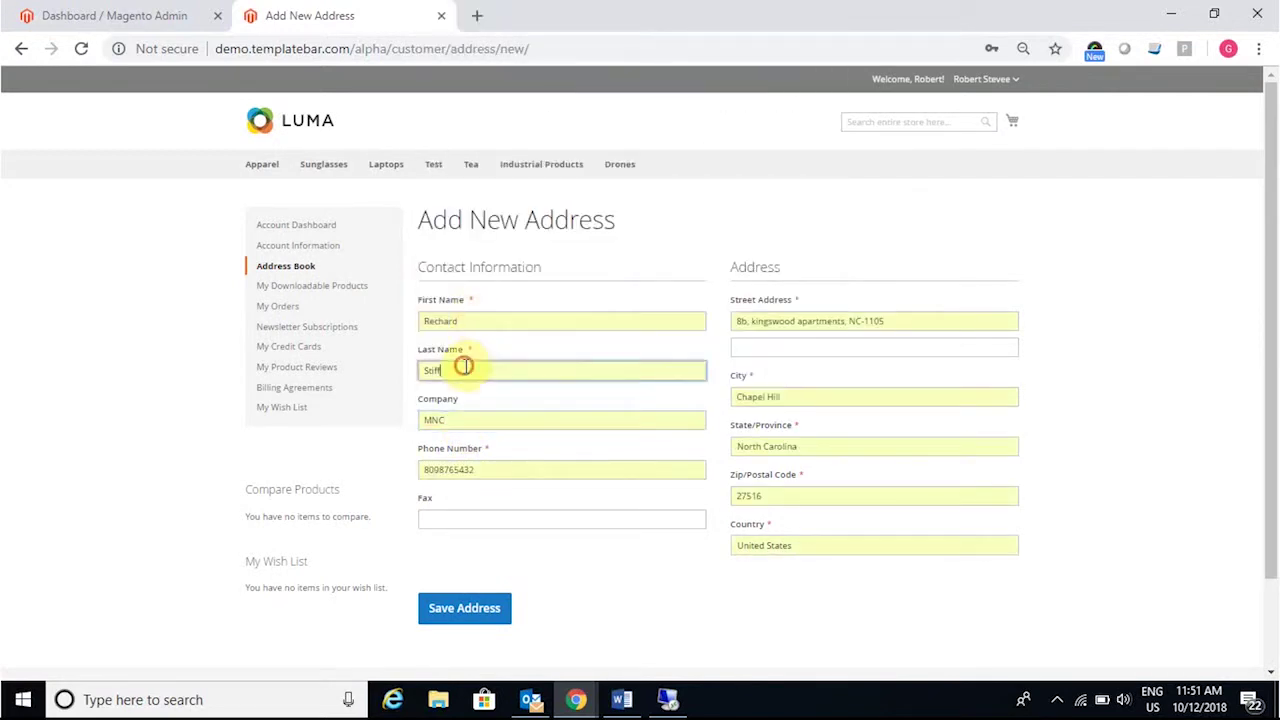
click(401, 199)
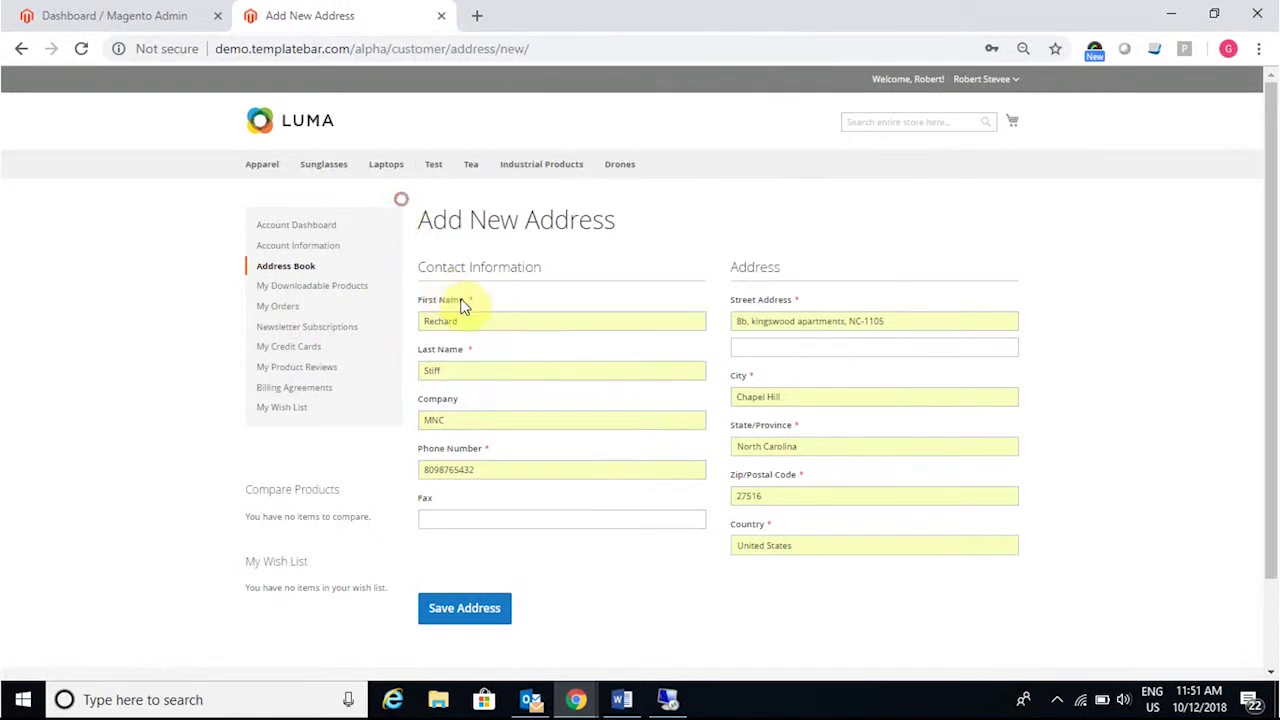
double_click(466, 318)
double_click(468, 371)
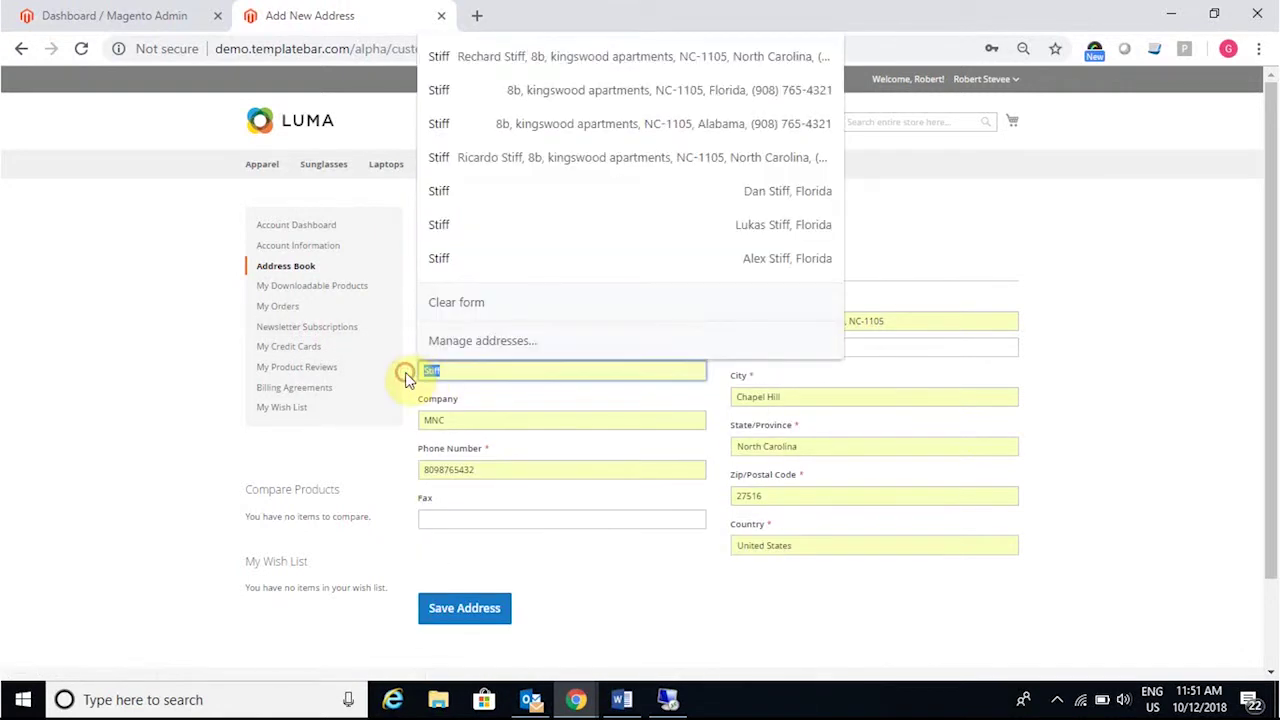
key(BackSpace)
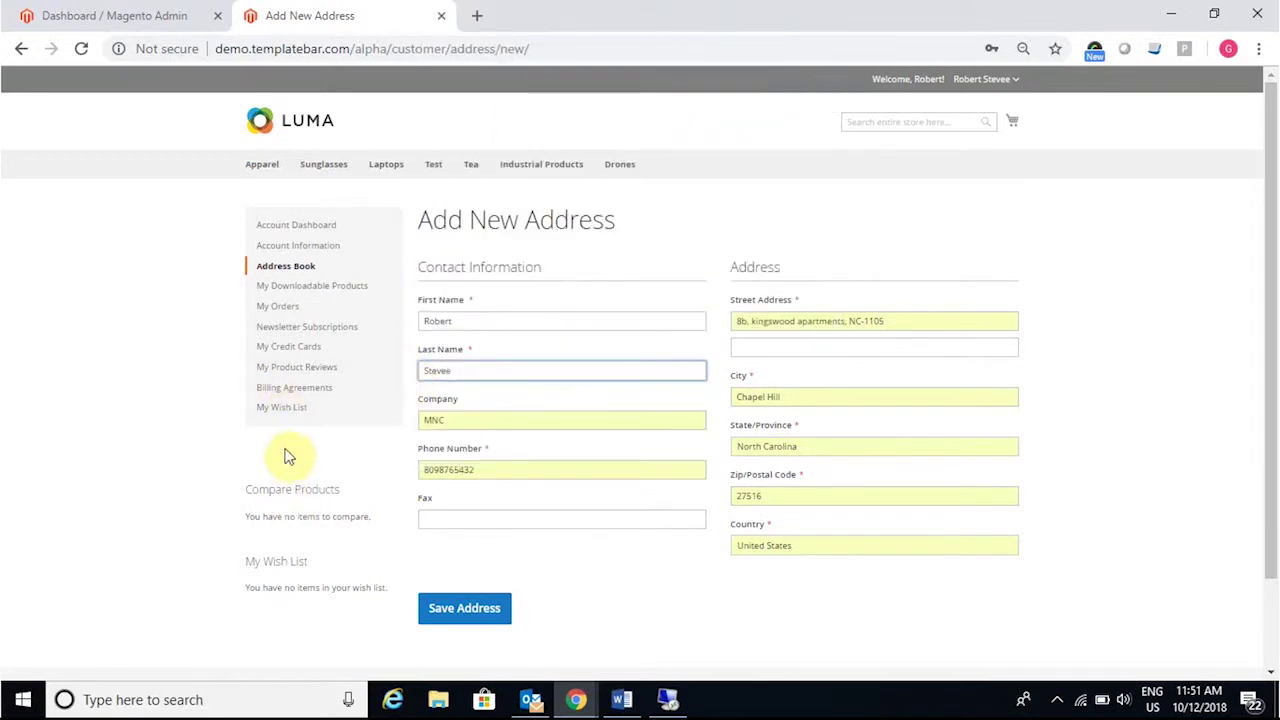
click(231, 445)
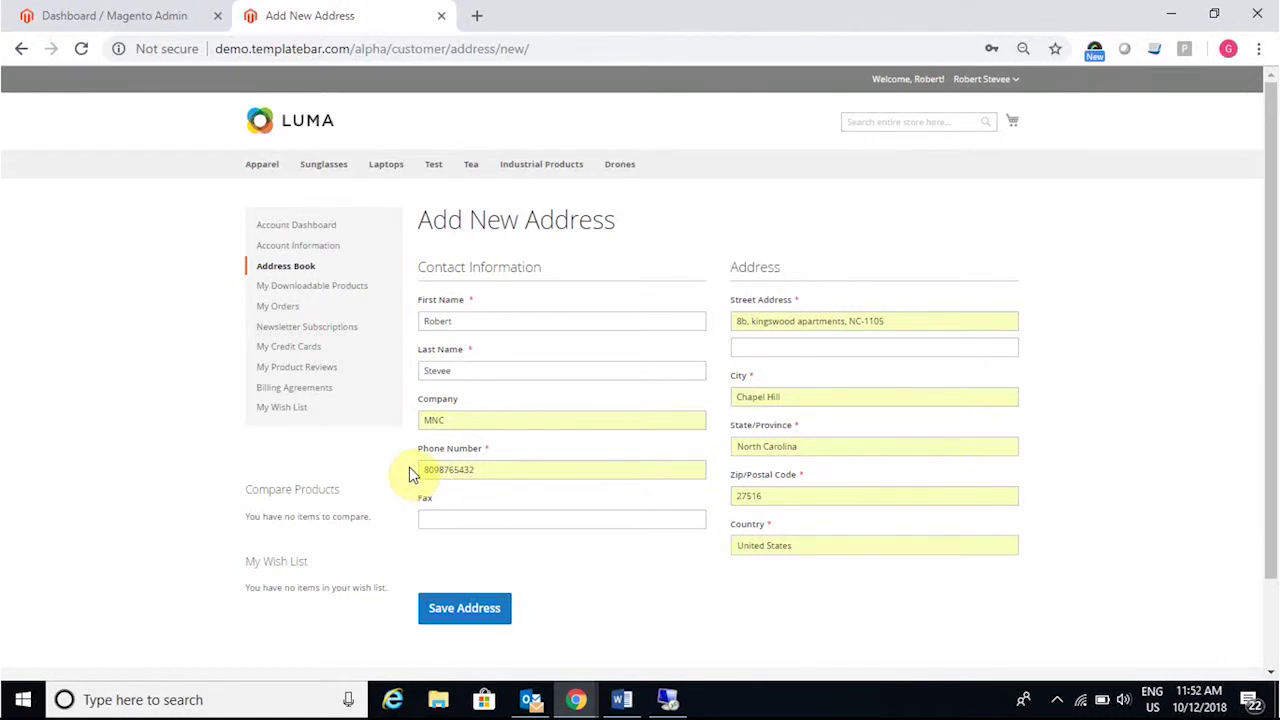
click(452, 609)
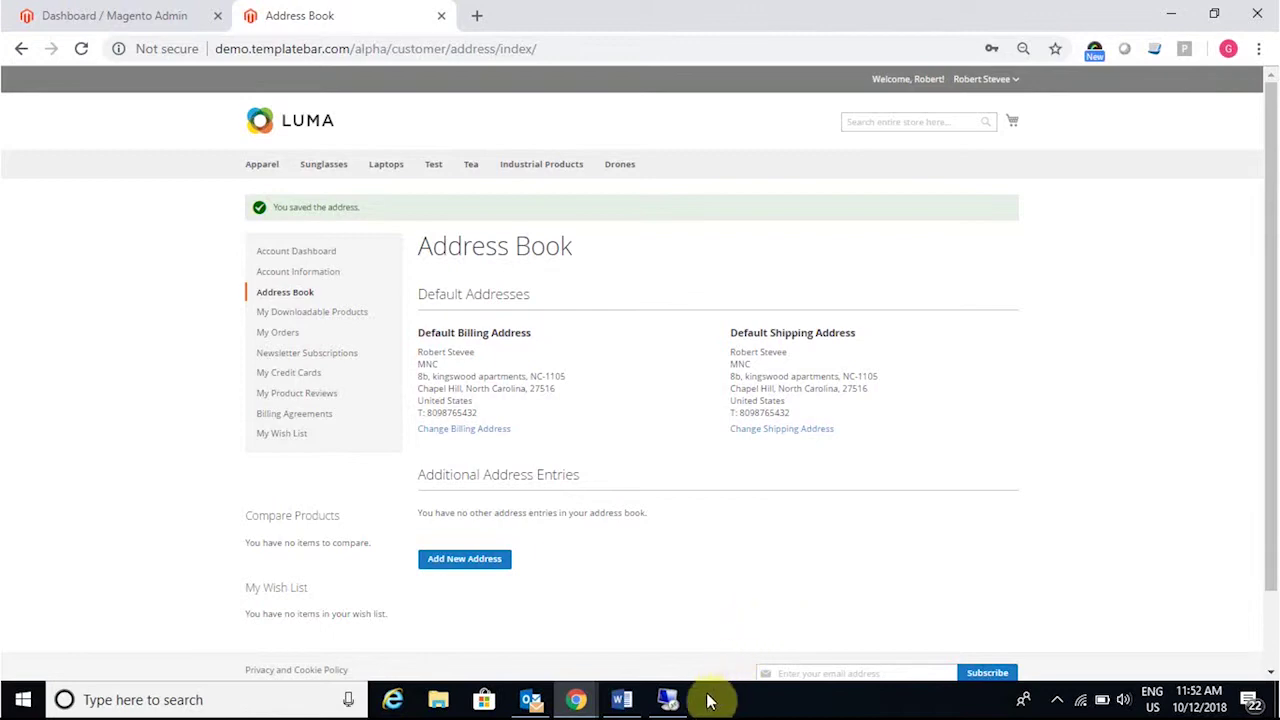
Step: Back in the remote session, expand APPSeCONNECT's Magento to Dynamics AX sync group
mouse_move(670, 703)
click(681, 626)
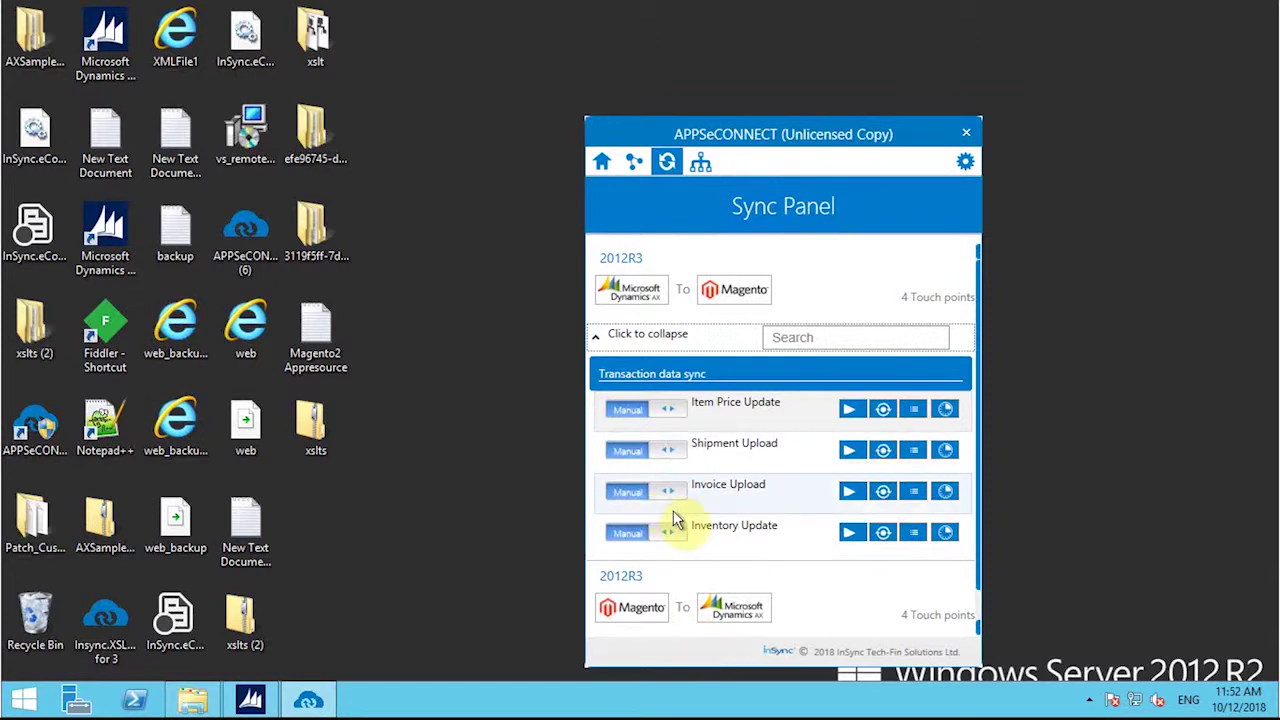
scroll(681, 557, down, 1)
click(596, 621)
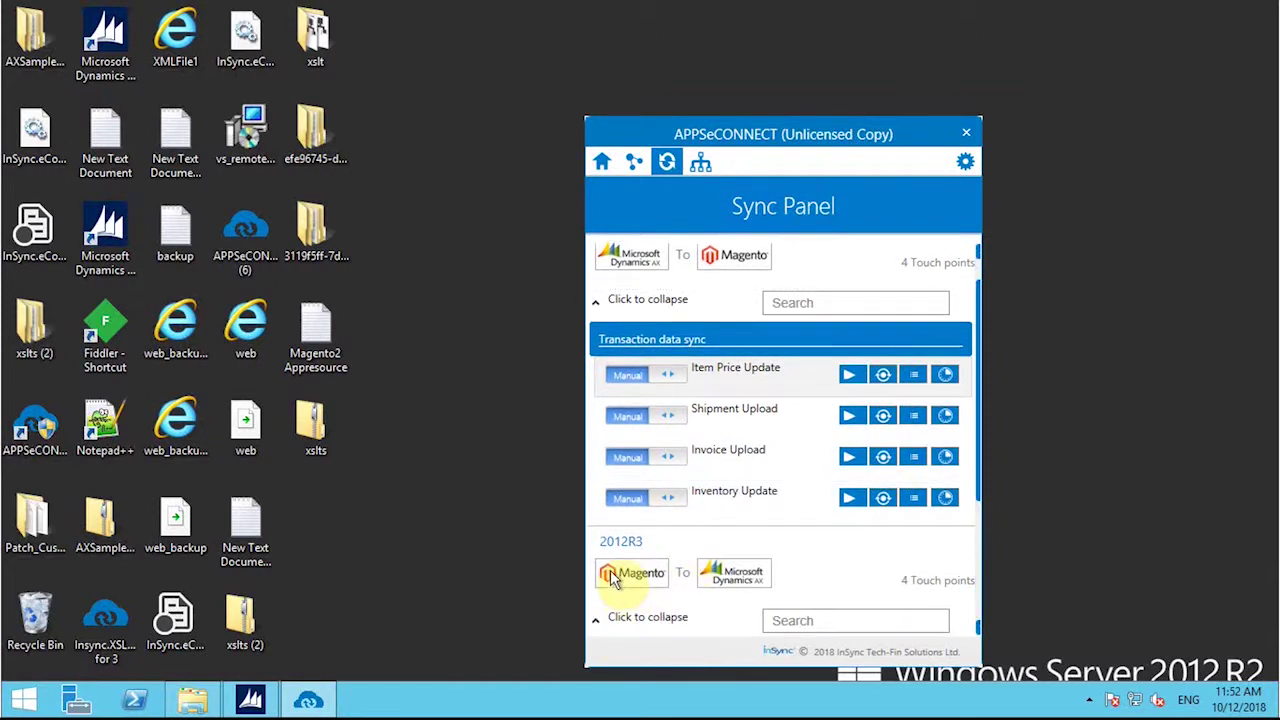
scroll(700, 550, down, 3)
scroll(760, 535, down, 1)
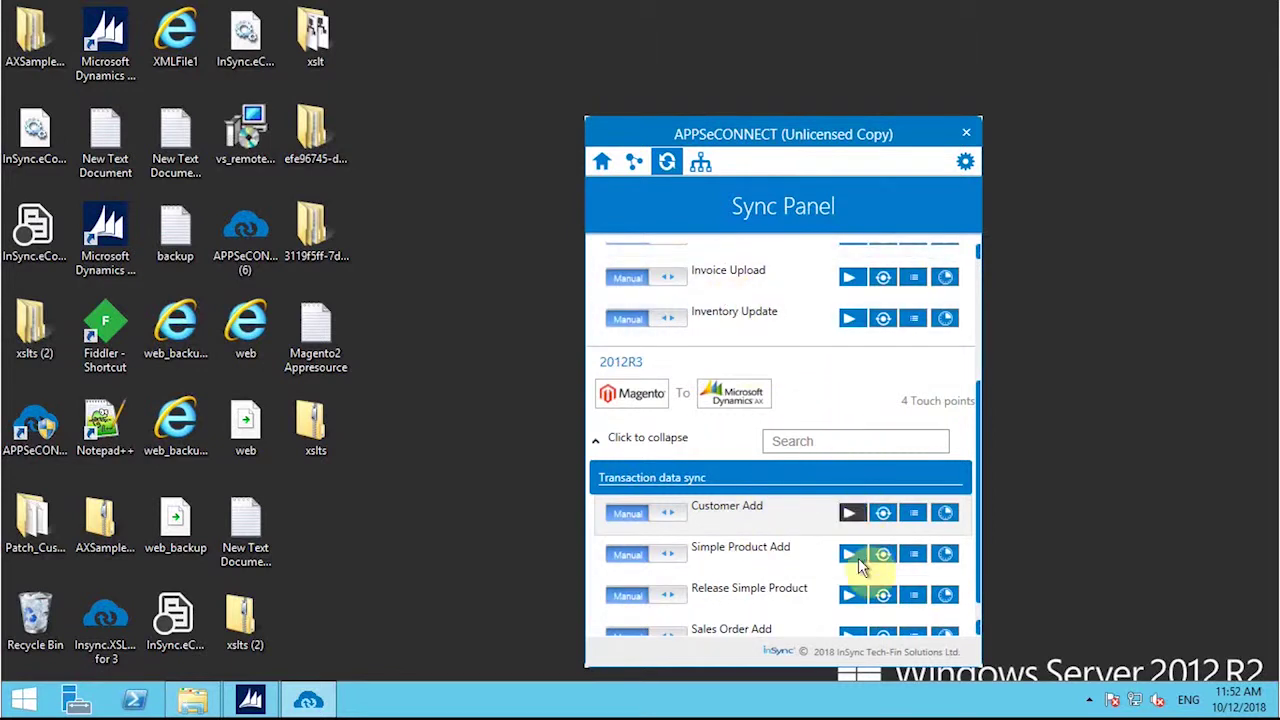
scroll(862, 565, up, 4)
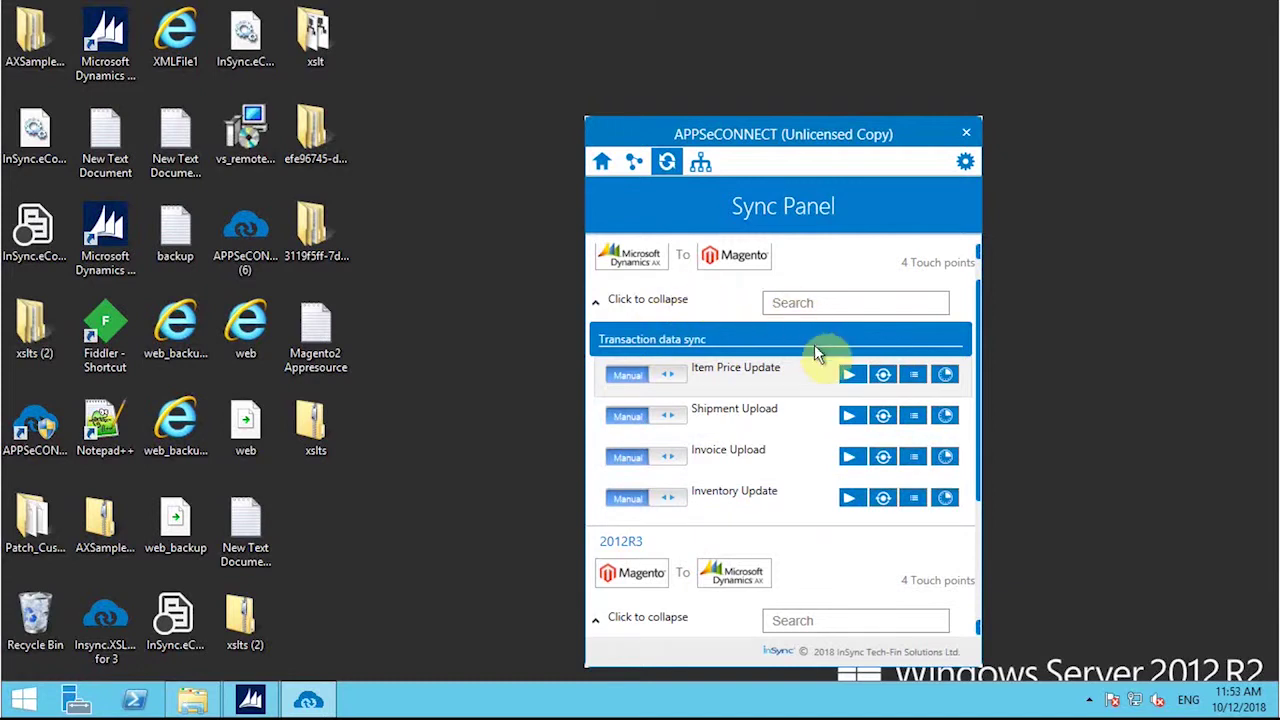
Step: Run the Customer Add manual sync
scroll(853, 552, down, 2)
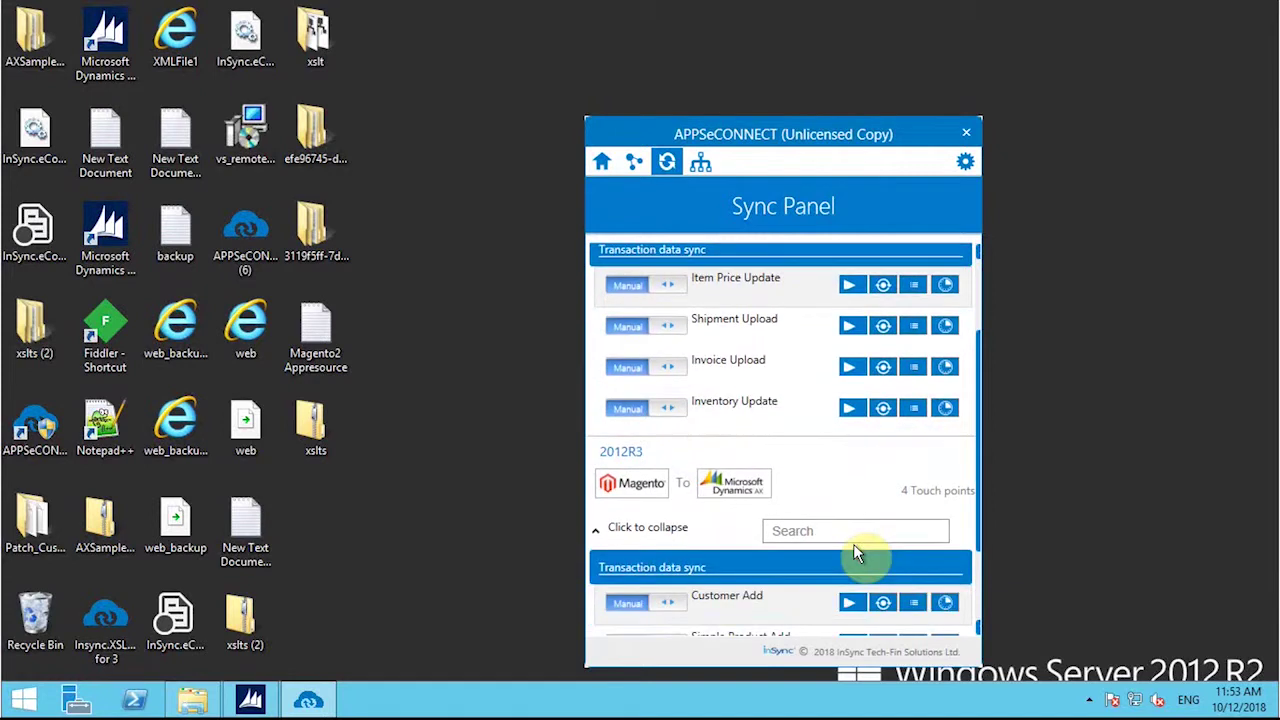
scroll(862, 548, down, 1)
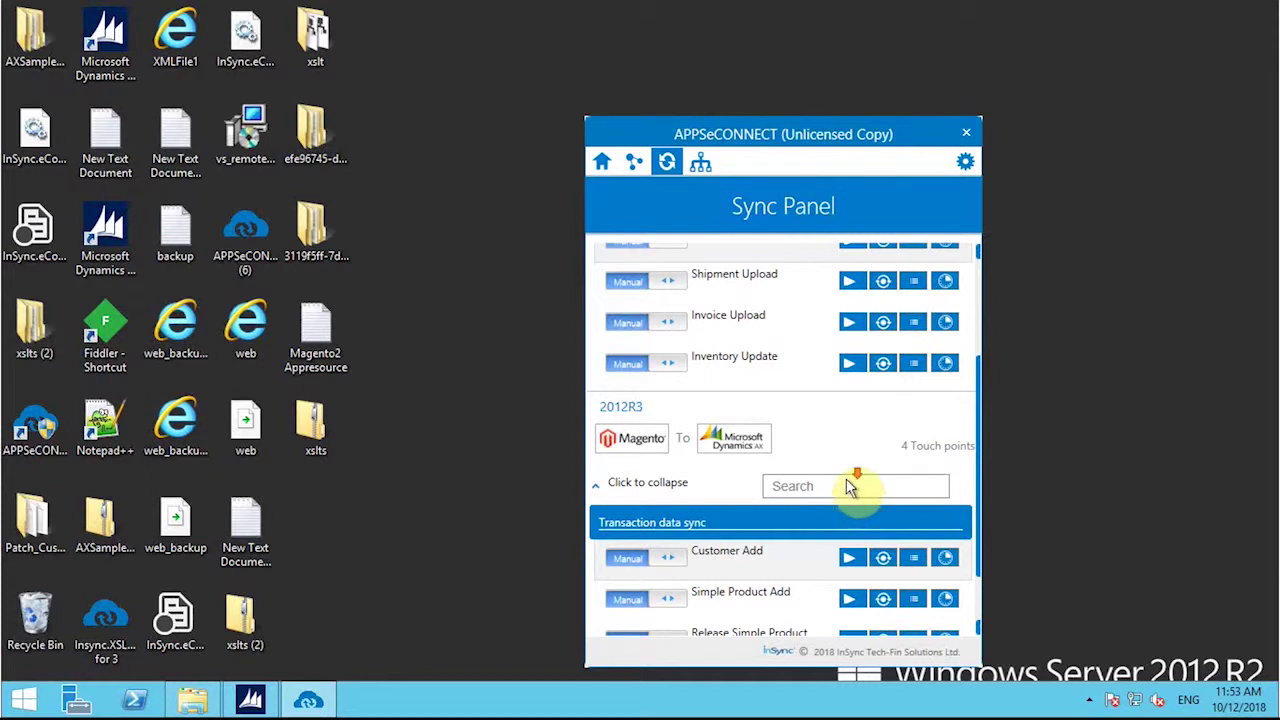
scroll(849, 486, down, 1)
click(849, 513)
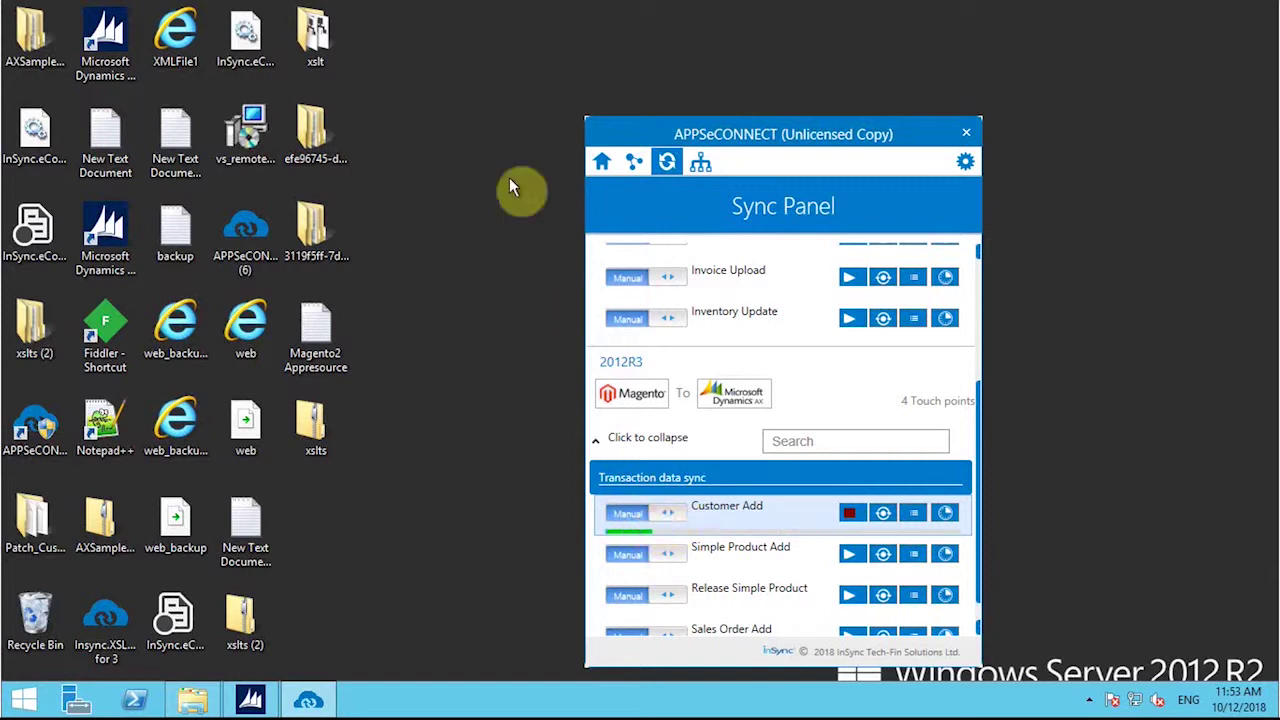
Step: Check the customer's default billing and shipping address in Chrome's Address Book, then return to the remote session
mouse_move(766, 9)
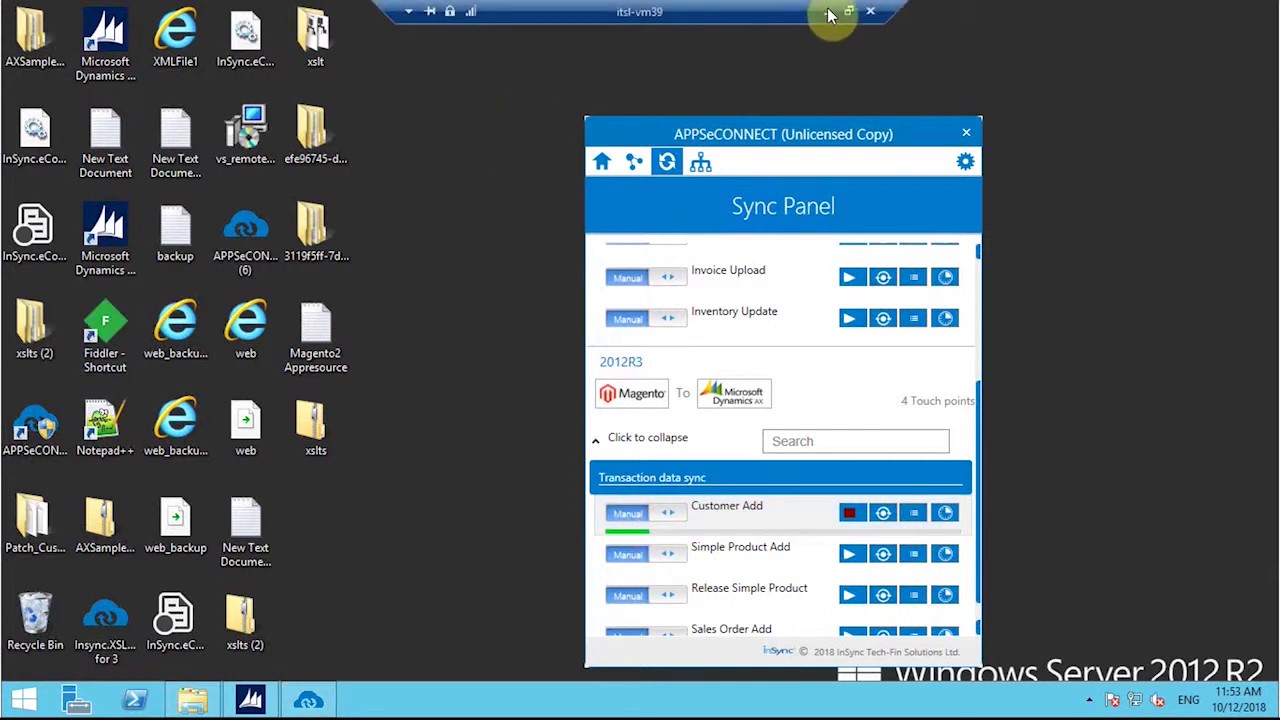
click(829, 12)
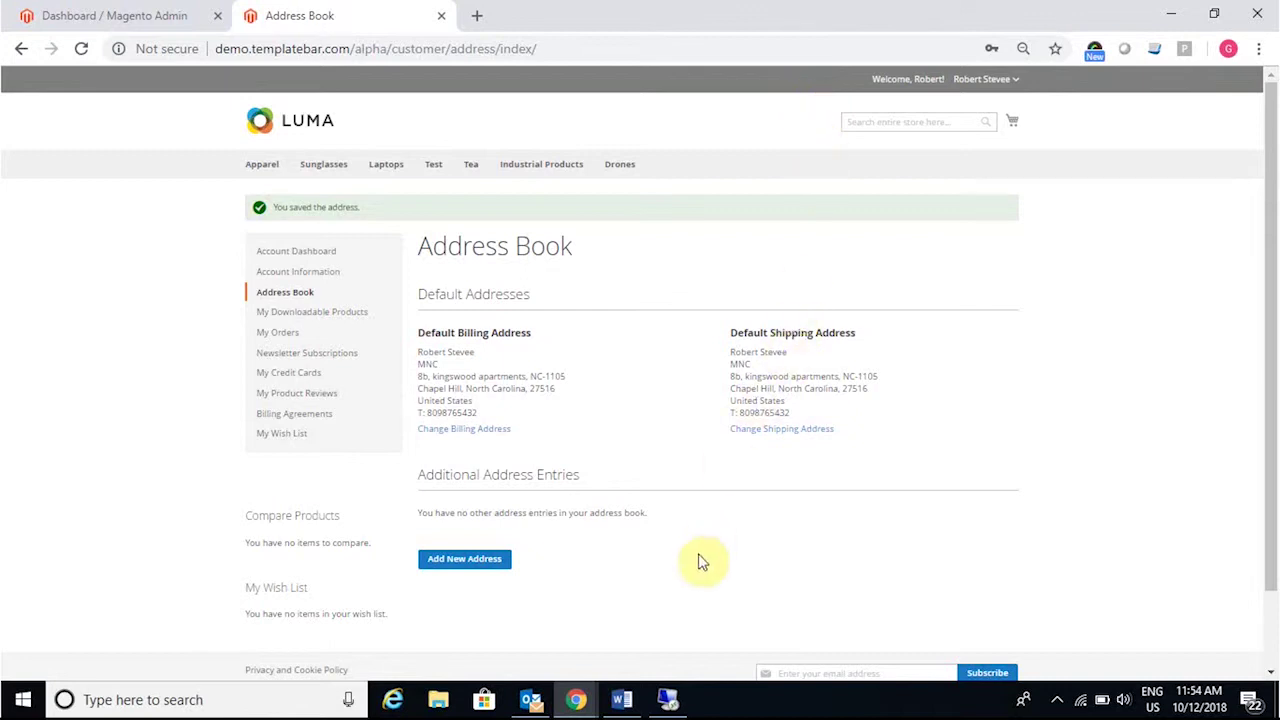
click(668, 700)
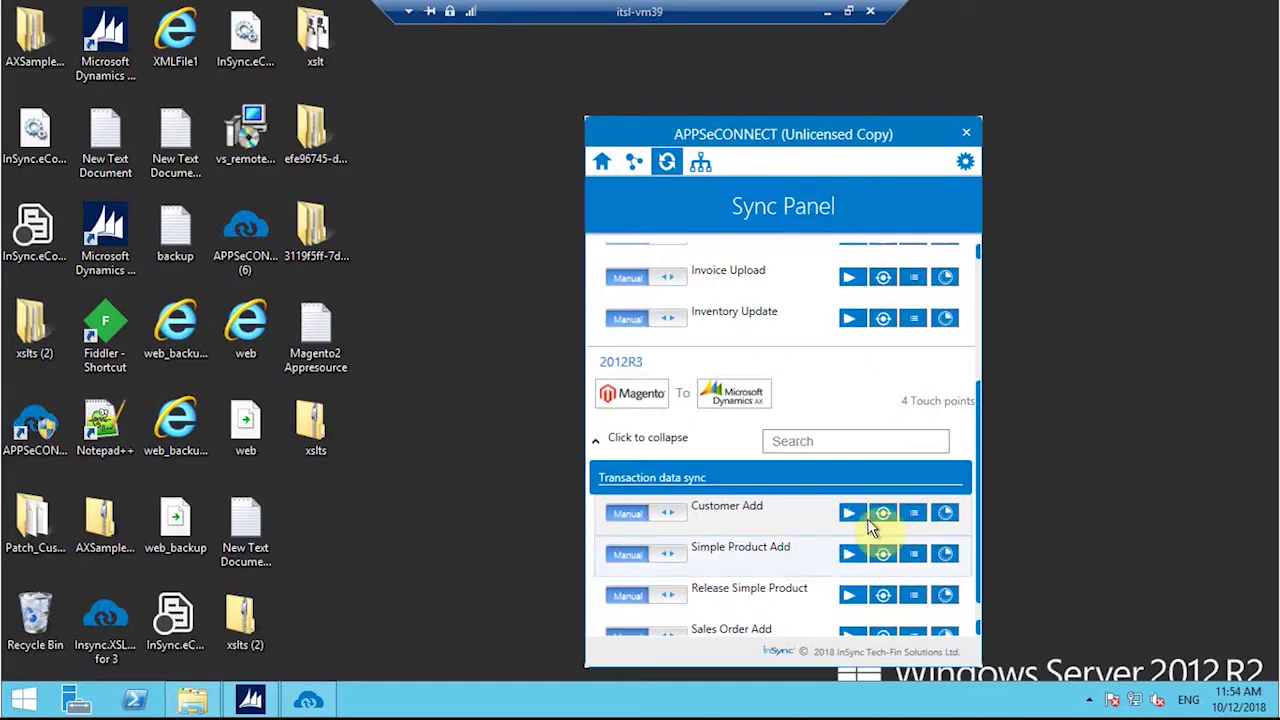
click(888, 514)
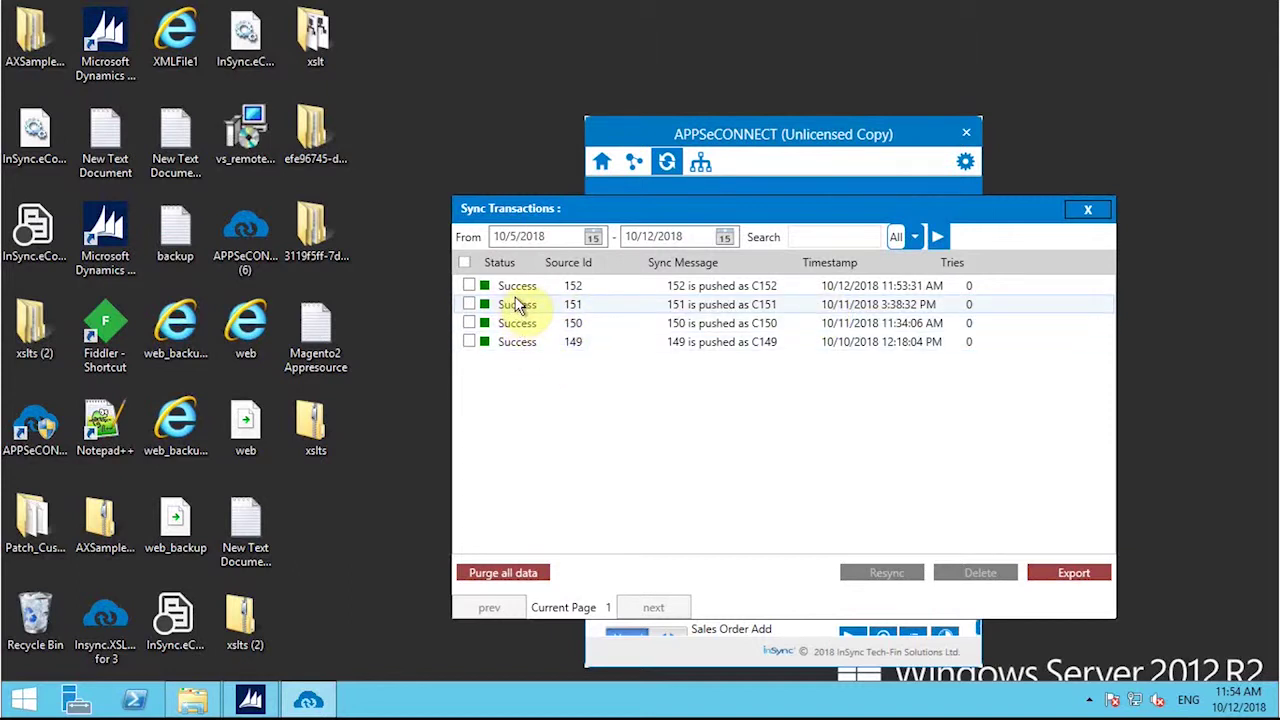
click(1088, 209)
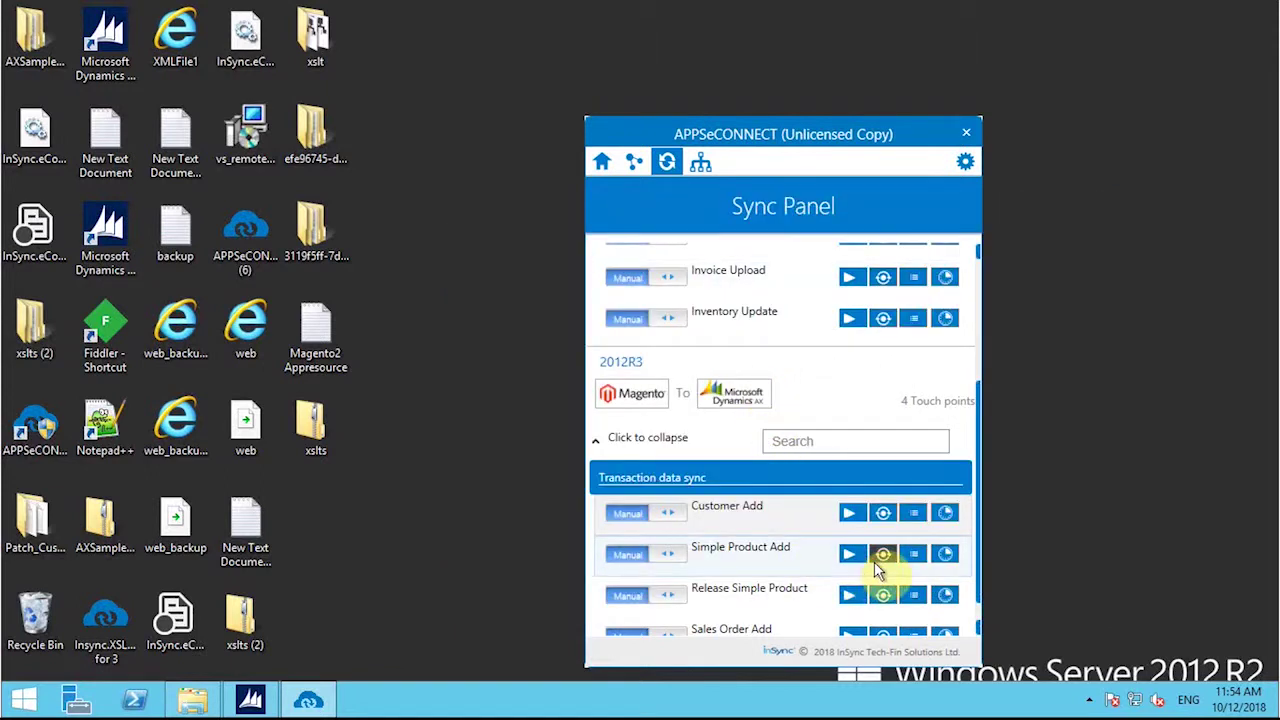
click(913, 513)
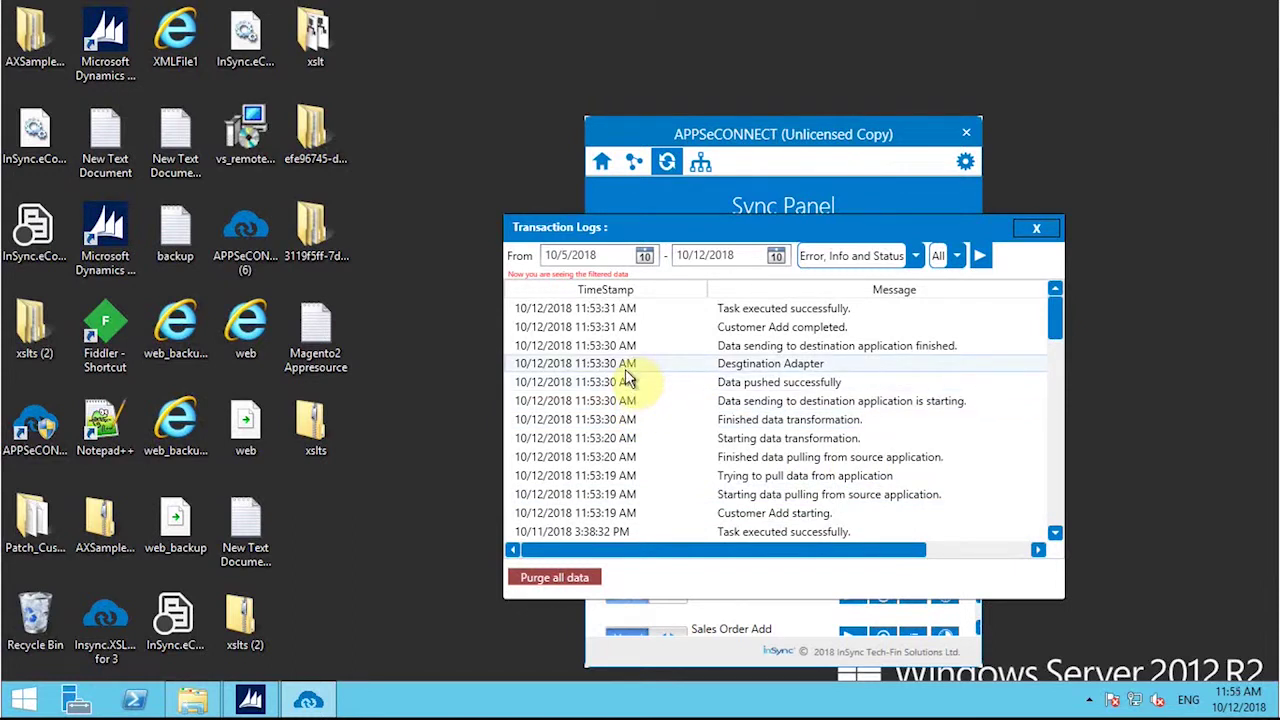
click(1037, 230)
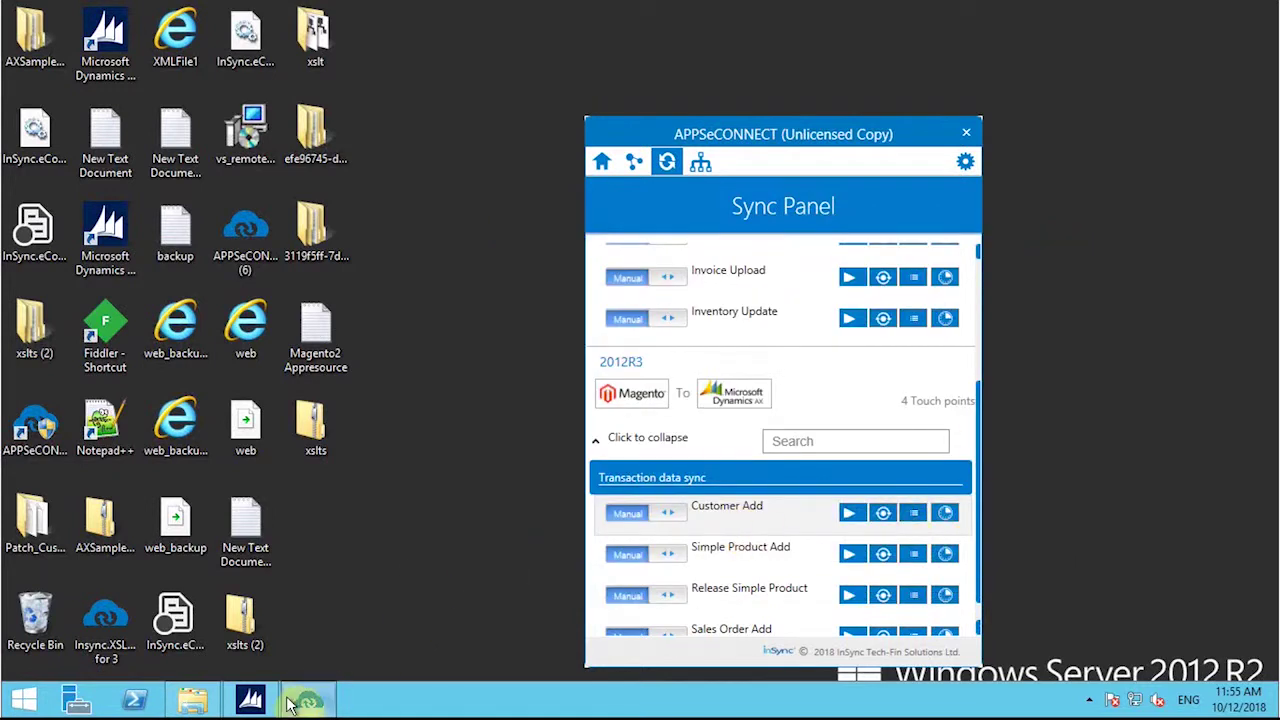
click(255, 700)
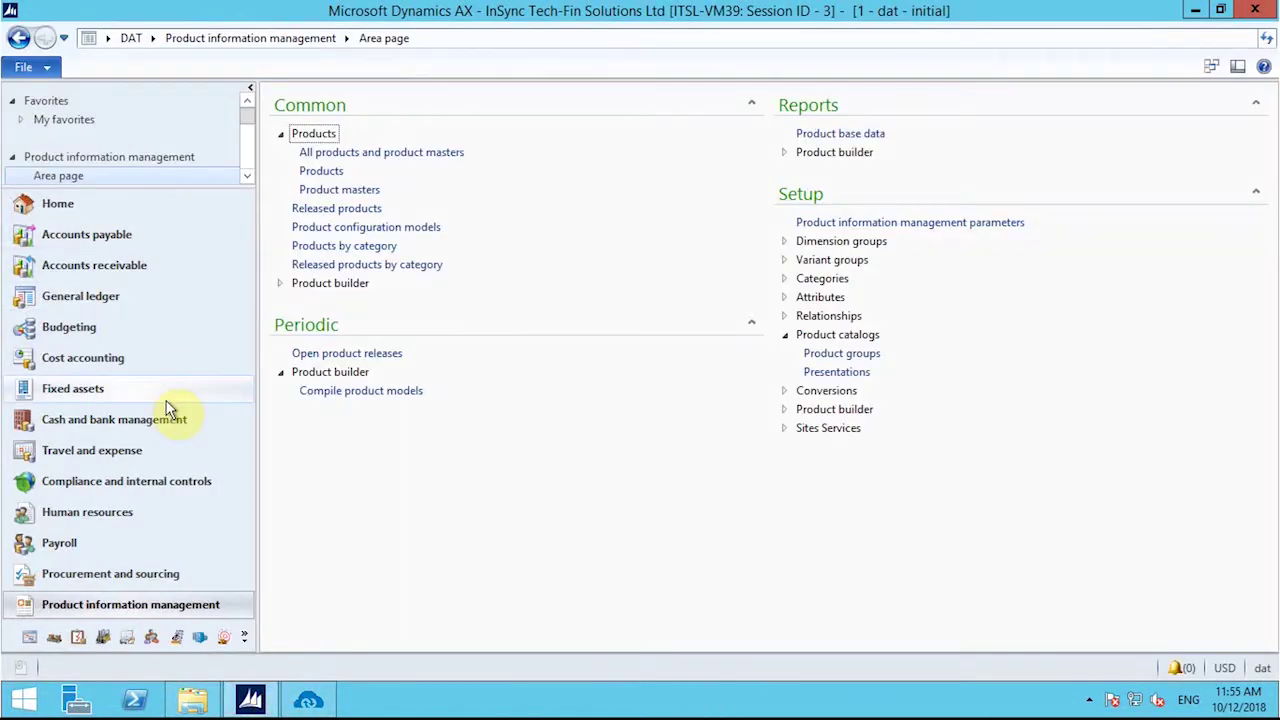
Step: Filter Accounts receivable > All customers by the synced customer's first name and select their row
click(143, 272)
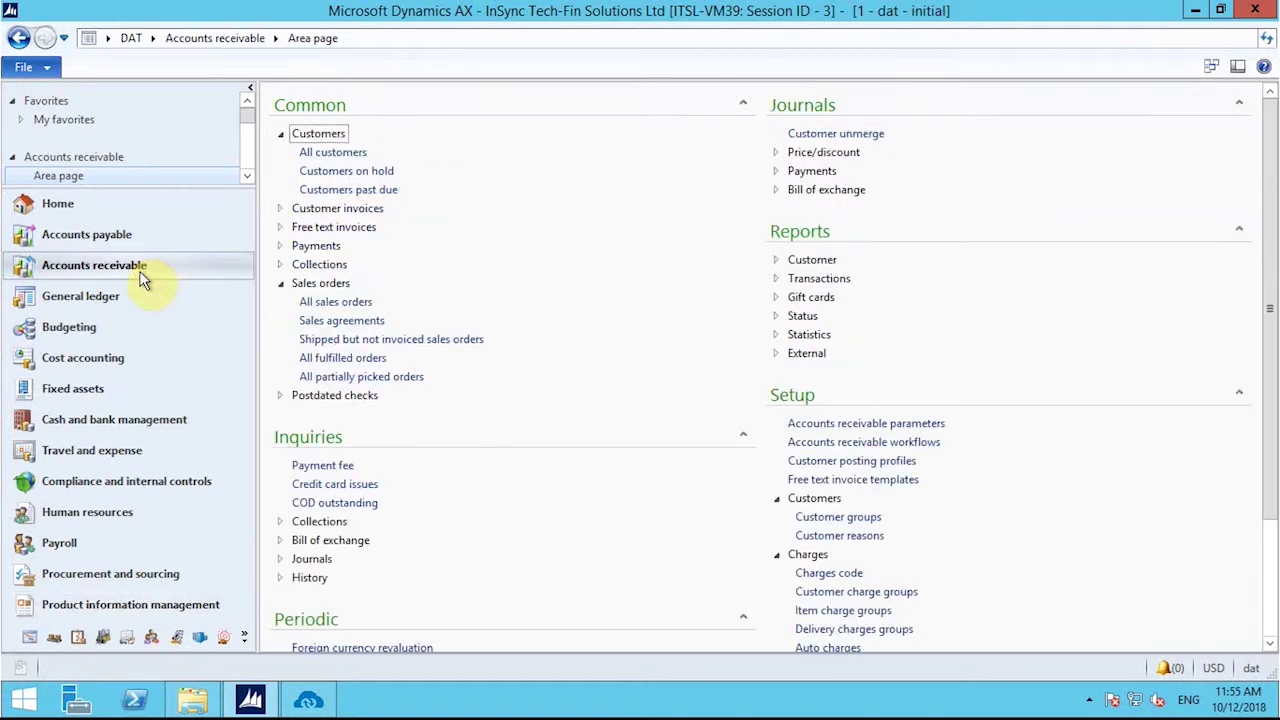
click(321, 153)
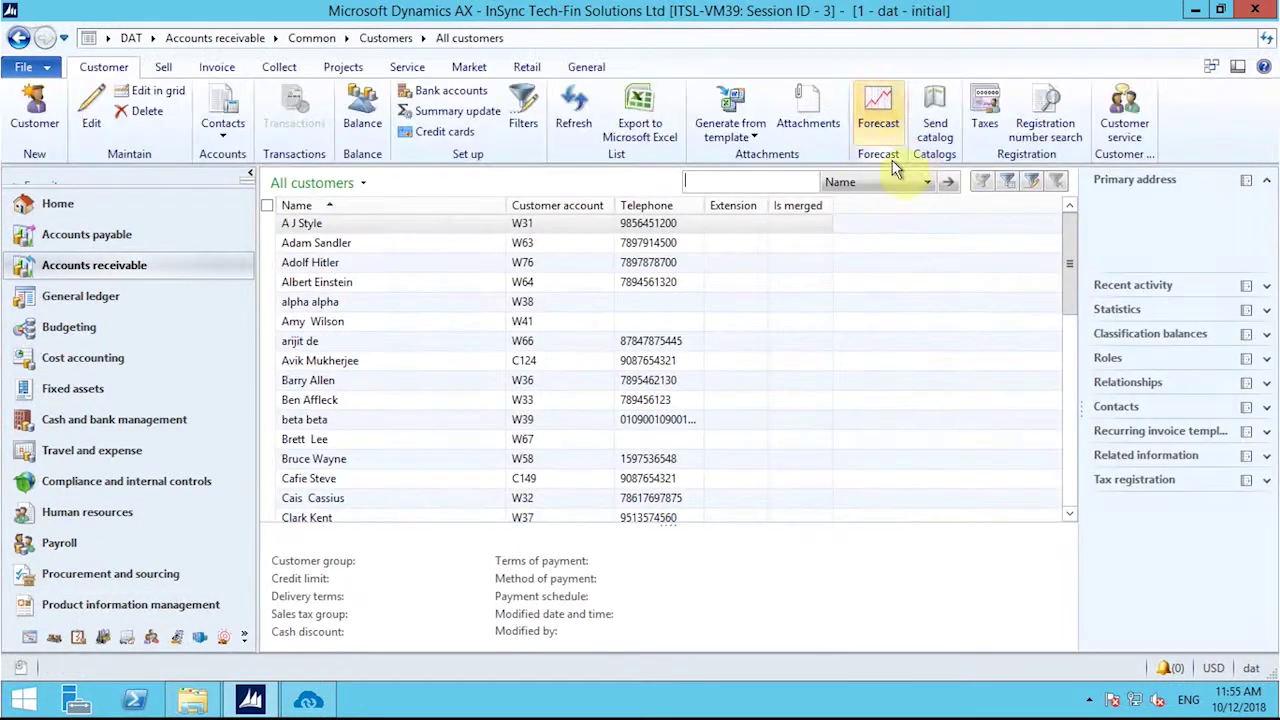
text(Robert)
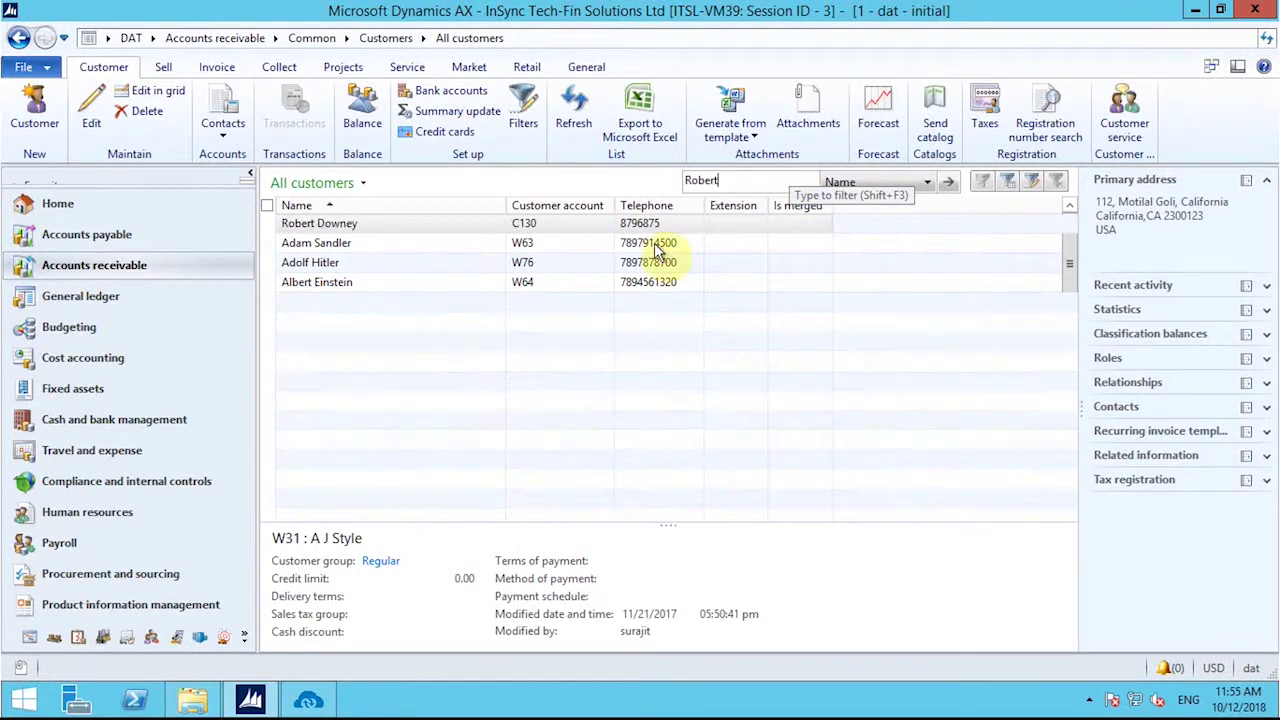
key(Return)
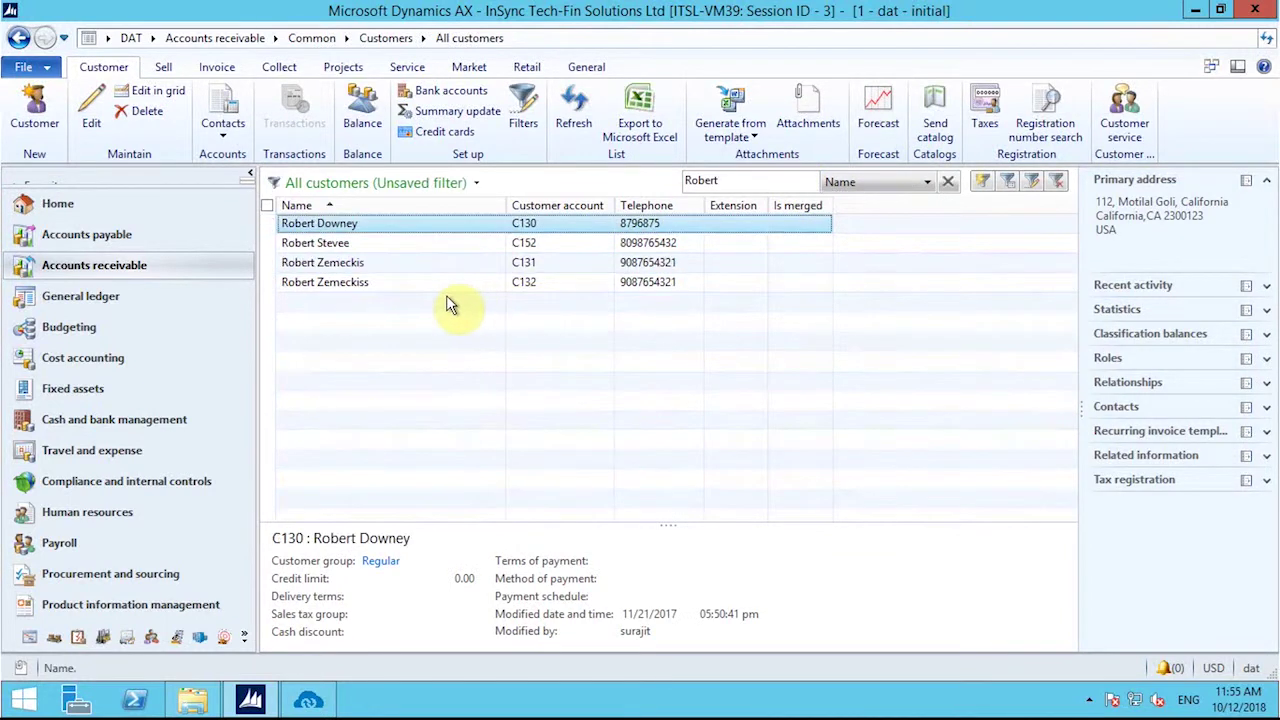
click(352, 243)
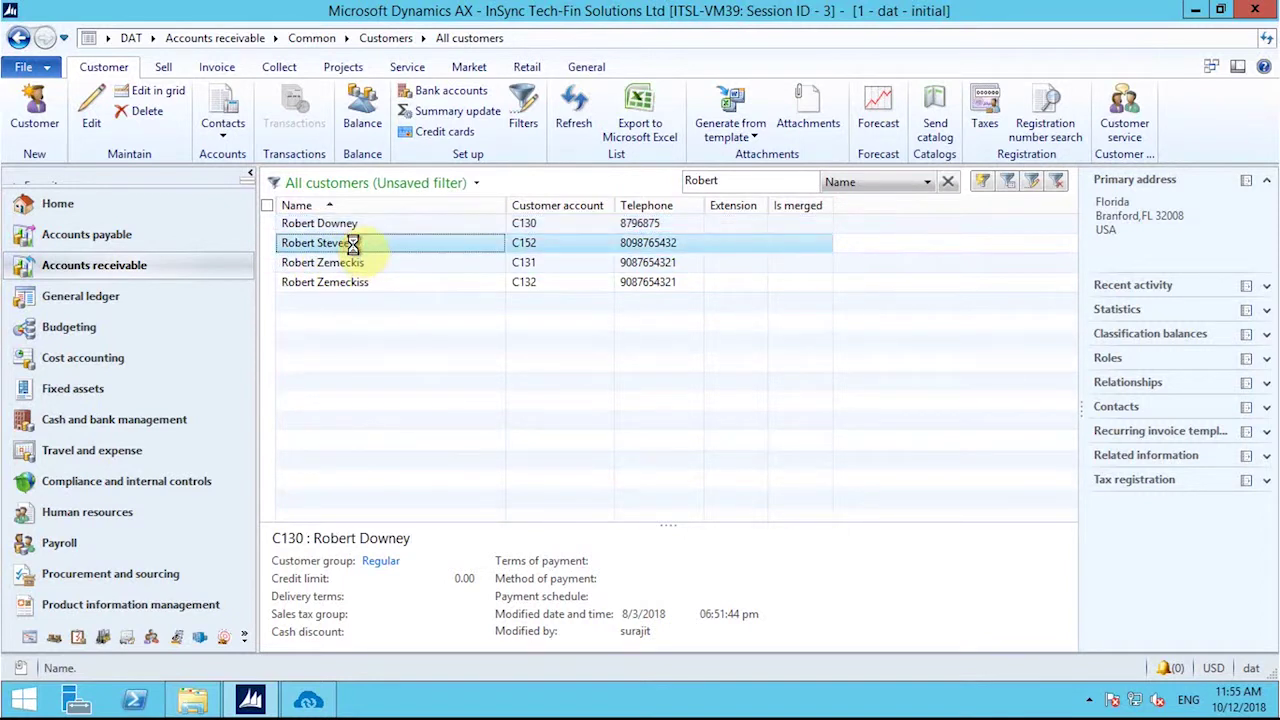
Step: Open the synced customer's record and scroll to its addresses and contact information
double_click(525, 249)
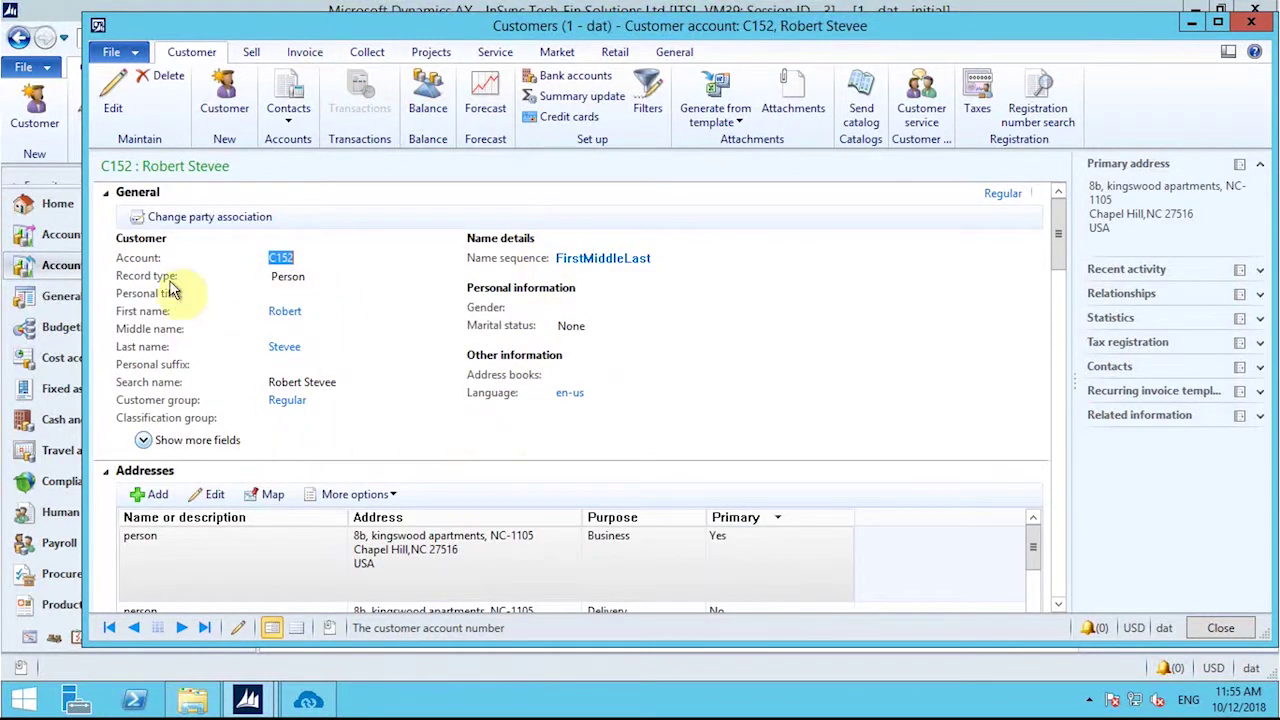
scroll(486, 391, down, 3)
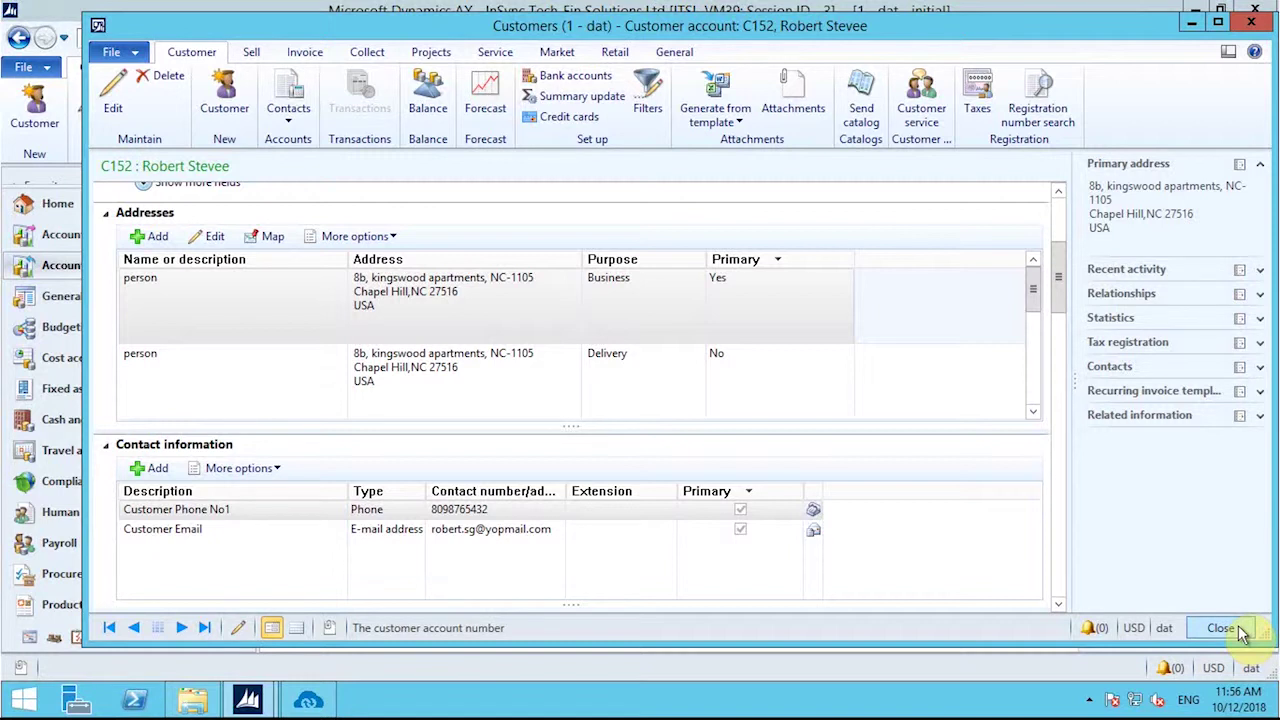
Step: Switch Inventory Update to Auto and check the Scheduler Watcher activity window
click(308, 703)
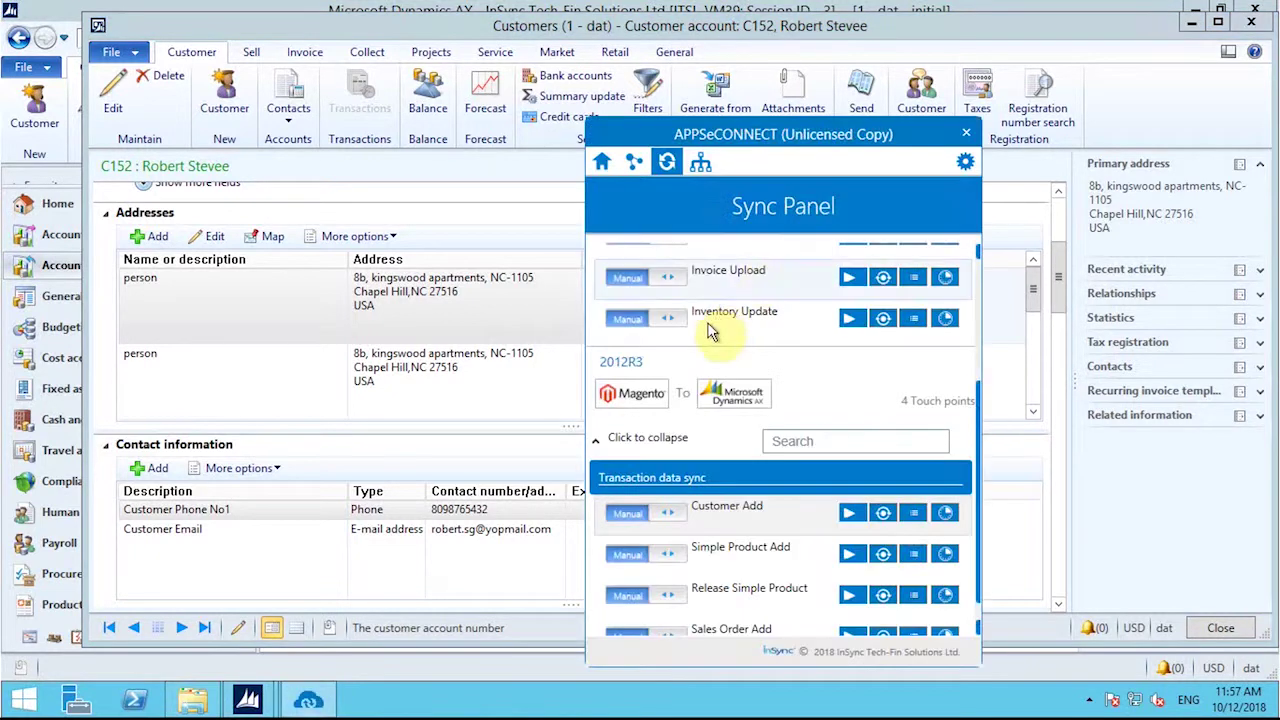
click(640, 322)
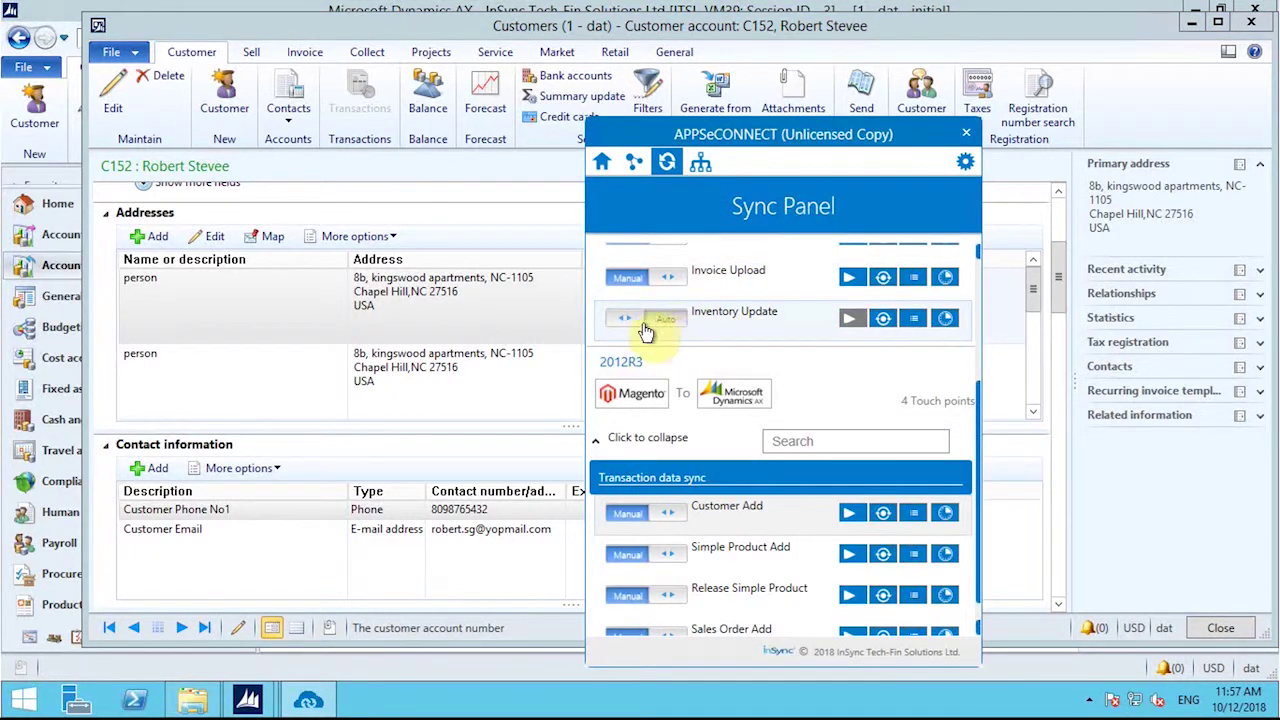
click(965, 162)
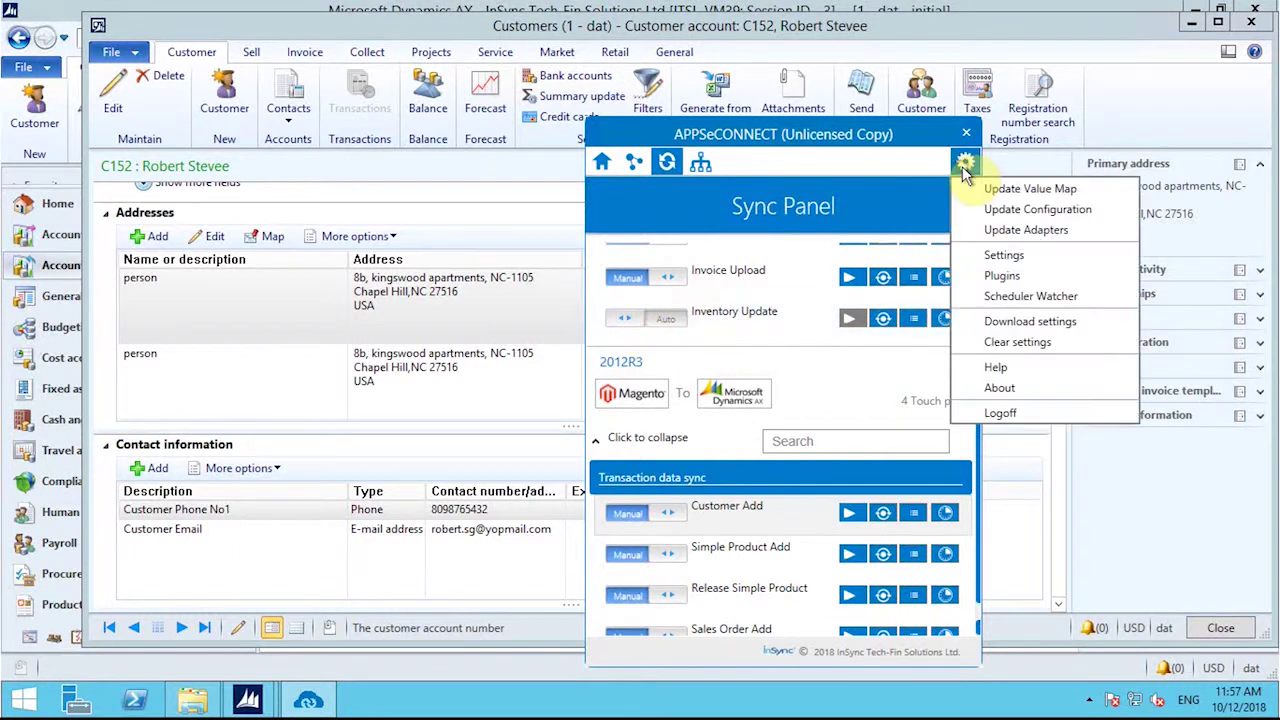
click(1036, 297)
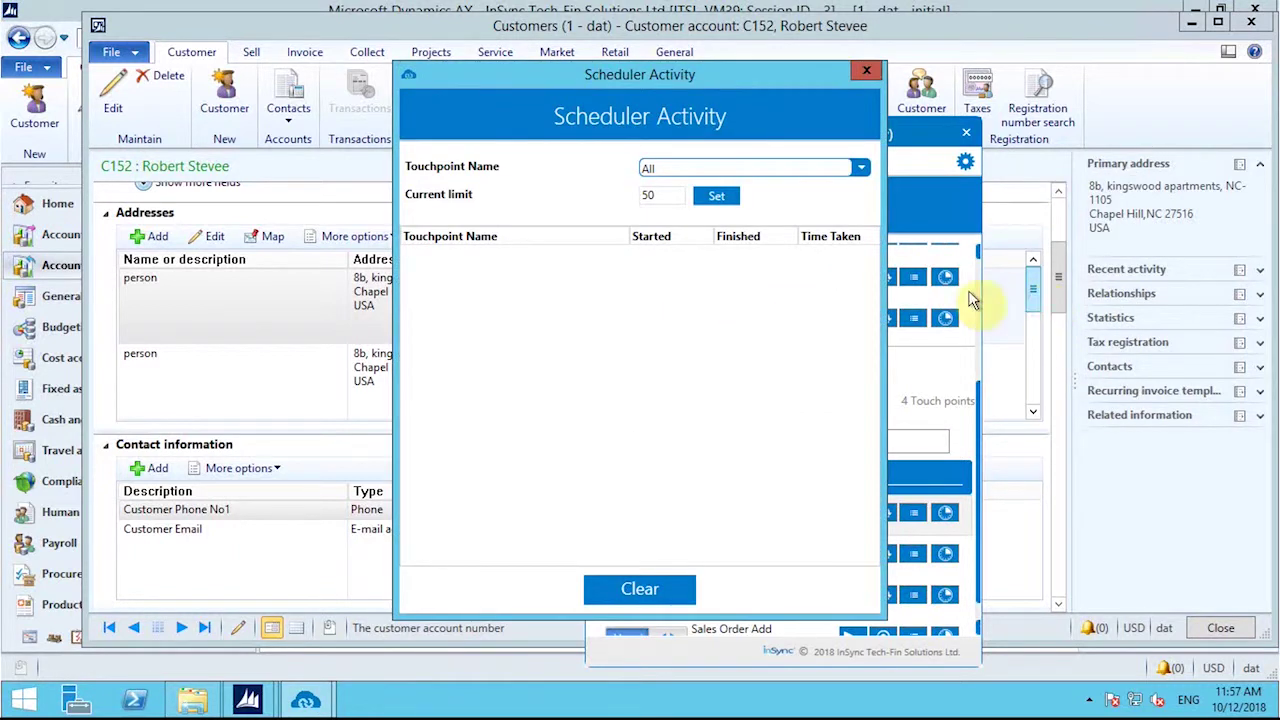
click(866, 70)
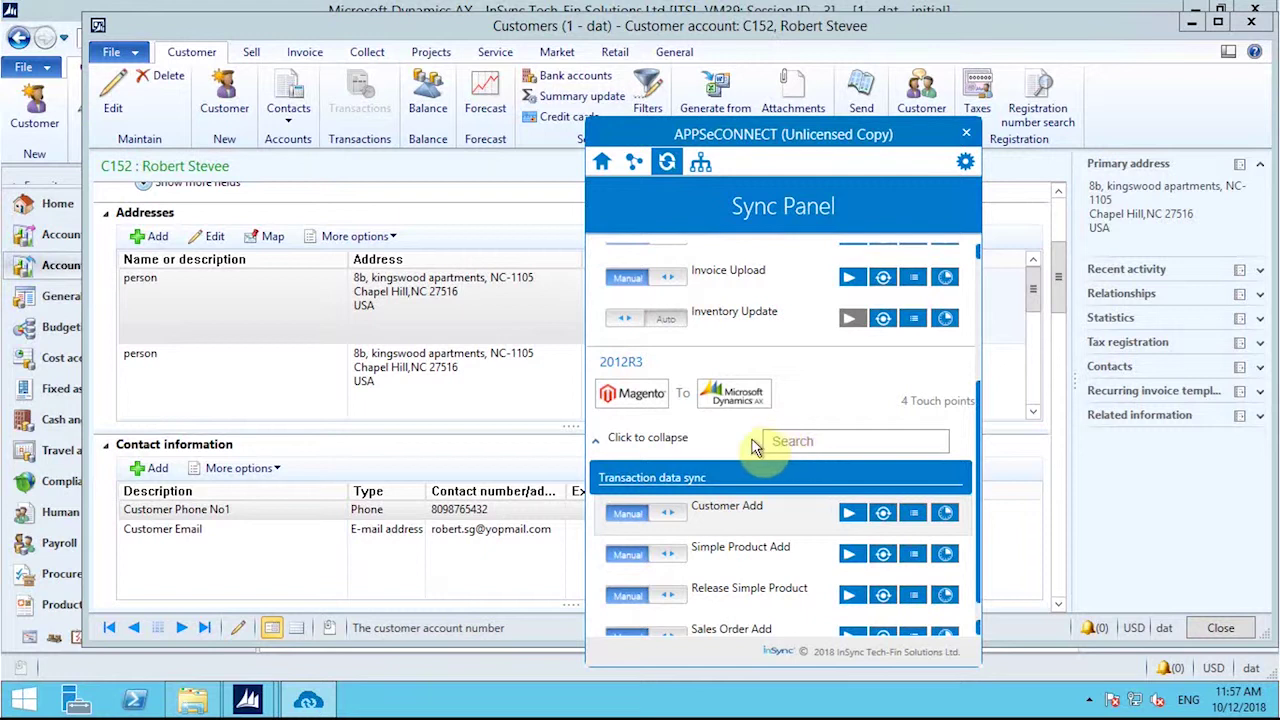
Step: Set Inventory Update back to Manual, view the Dynamics AX customer record, then reopen APPSeCONNECT
click(643, 320)
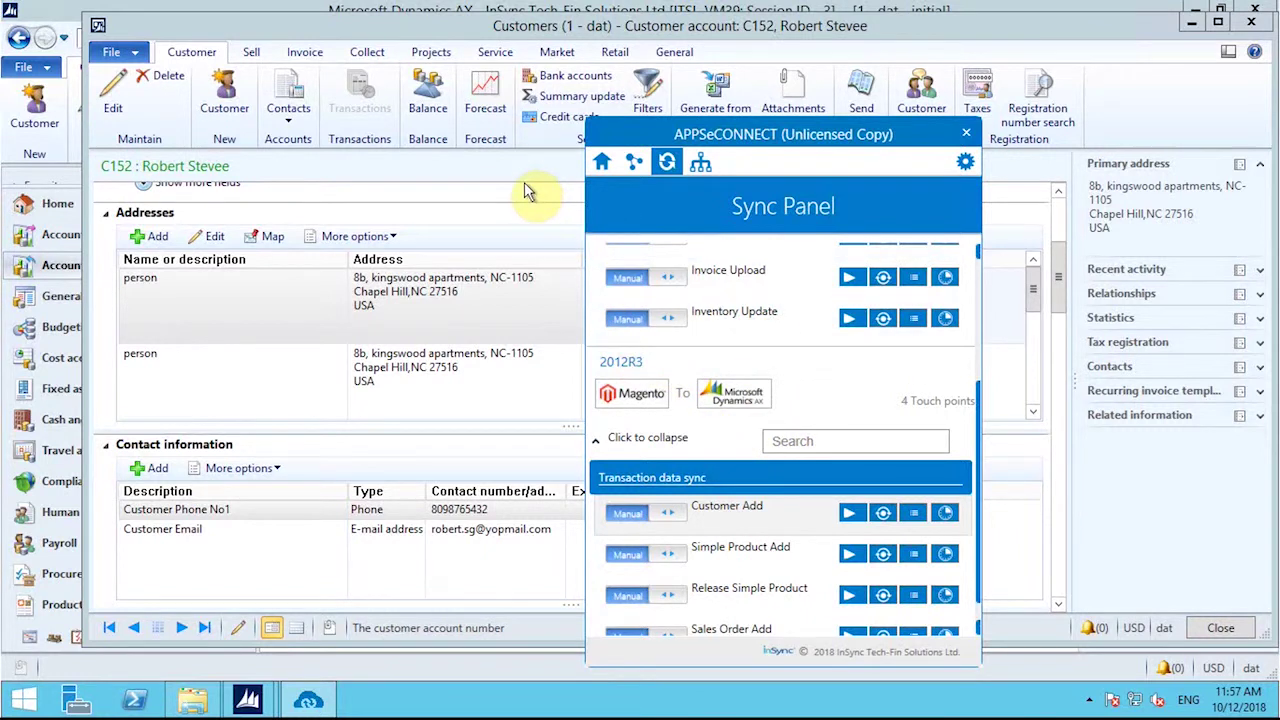
click(493, 190)
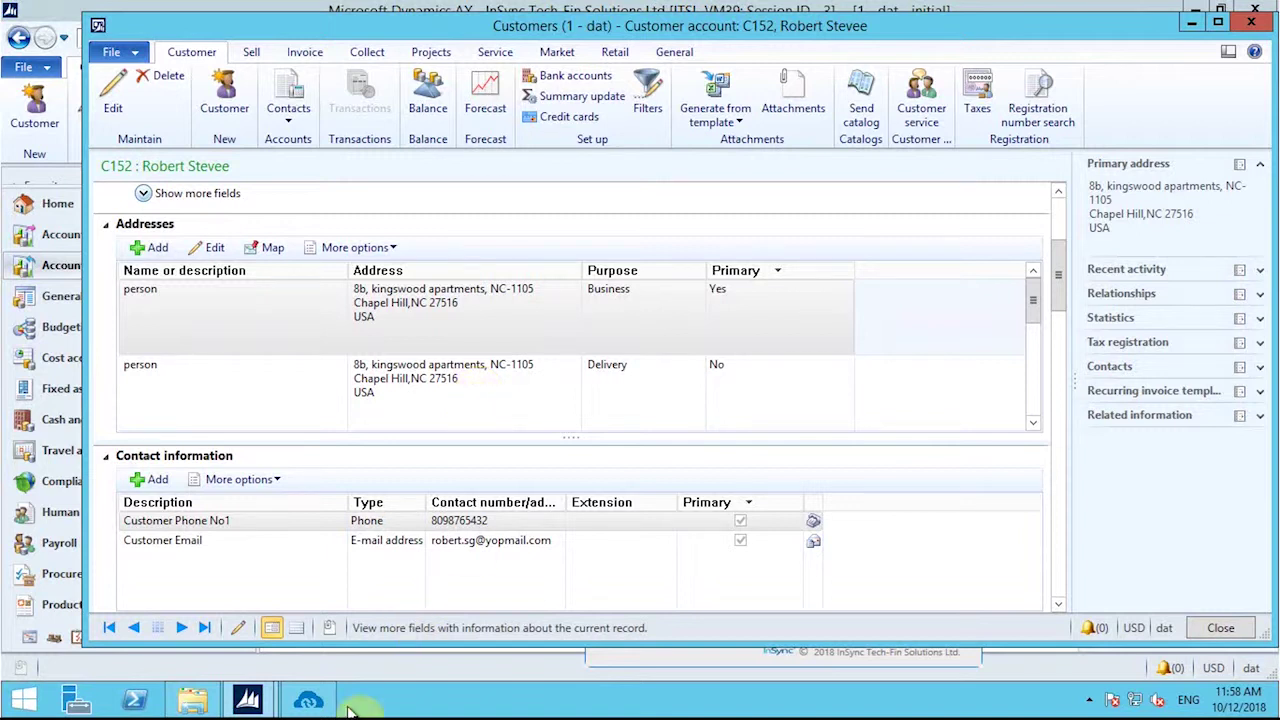
click(302, 700)
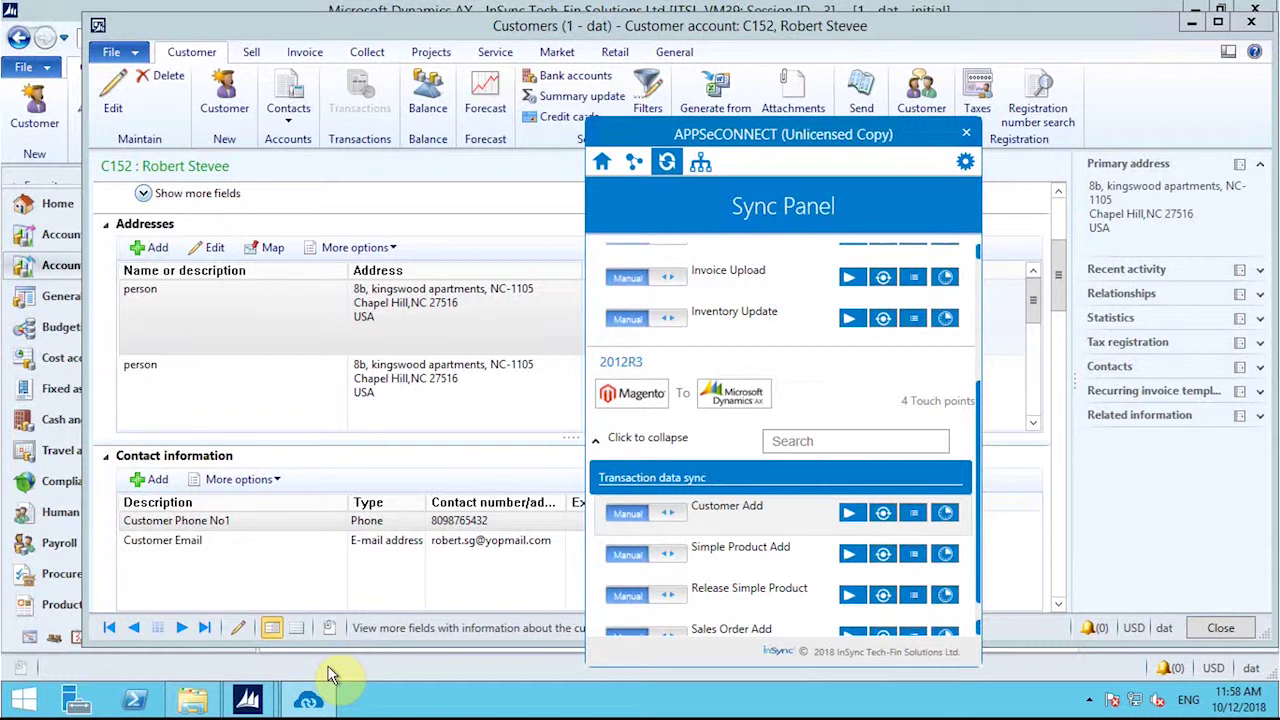
Step: Review the customer's matching Business and Delivery addresses, then close the account form
click(323, 464)
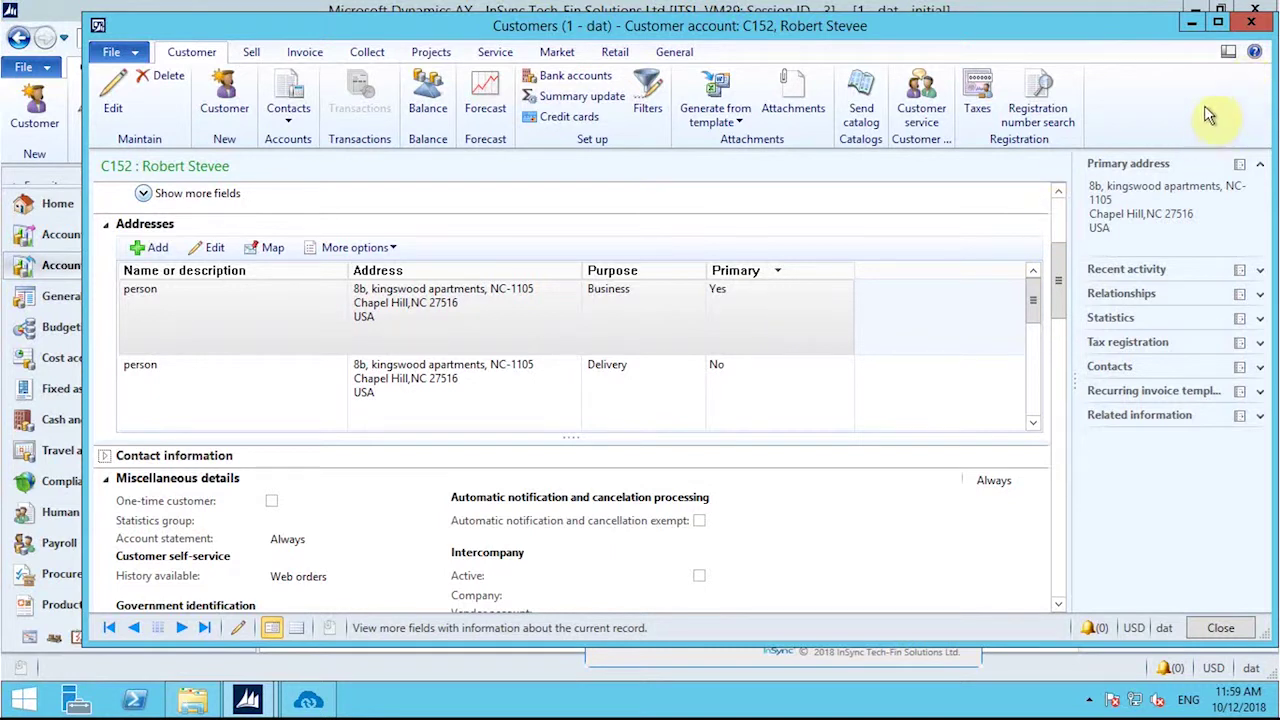
click(1238, 630)
Step: Open the Product information management area page in Dynamics AX
click(155, 606)
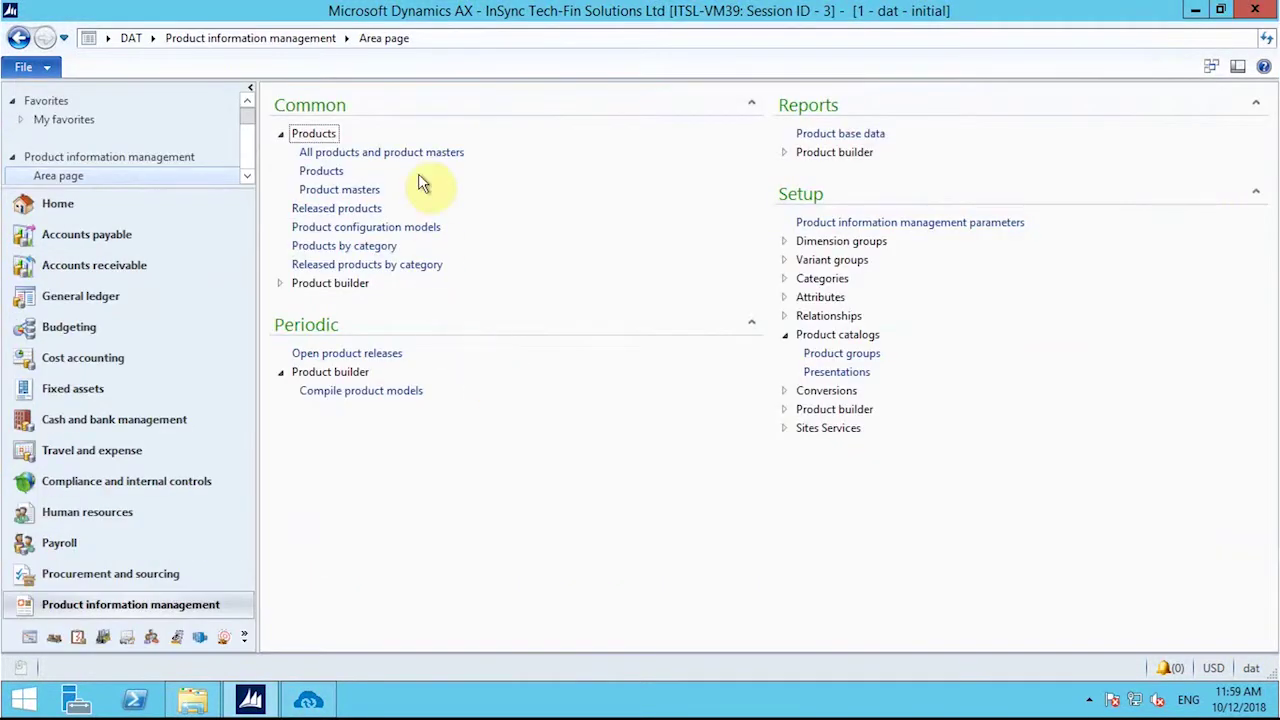
mouse_move(868, 8)
Step: In Magento Admin, start a new simple product from the Catalog products list
click(826, 20)
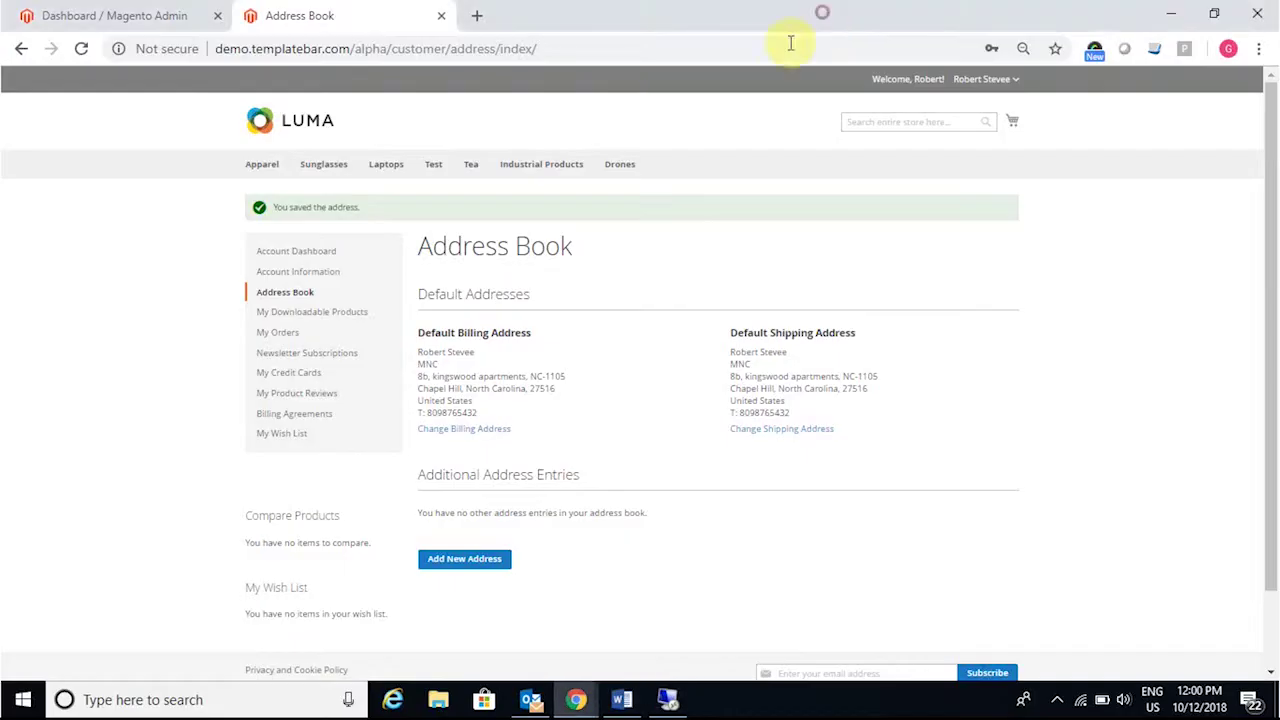
click(190, 16)
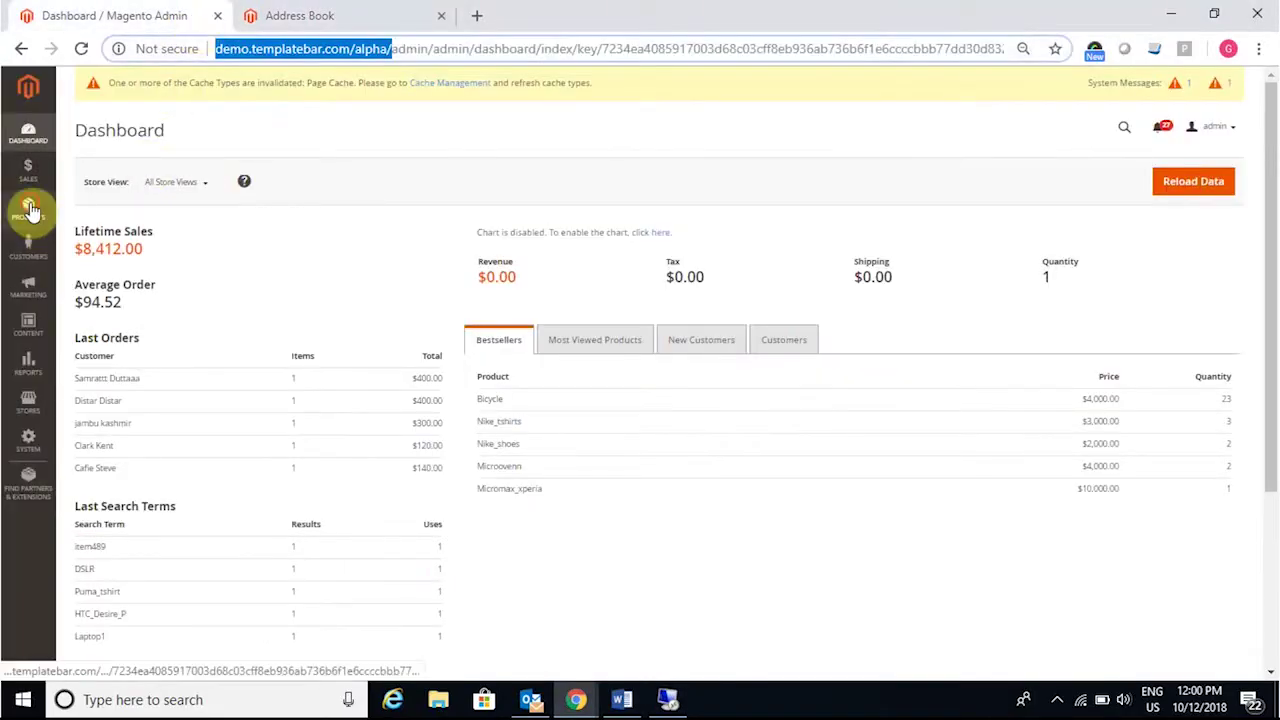
click(28, 208)
click(90, 169)
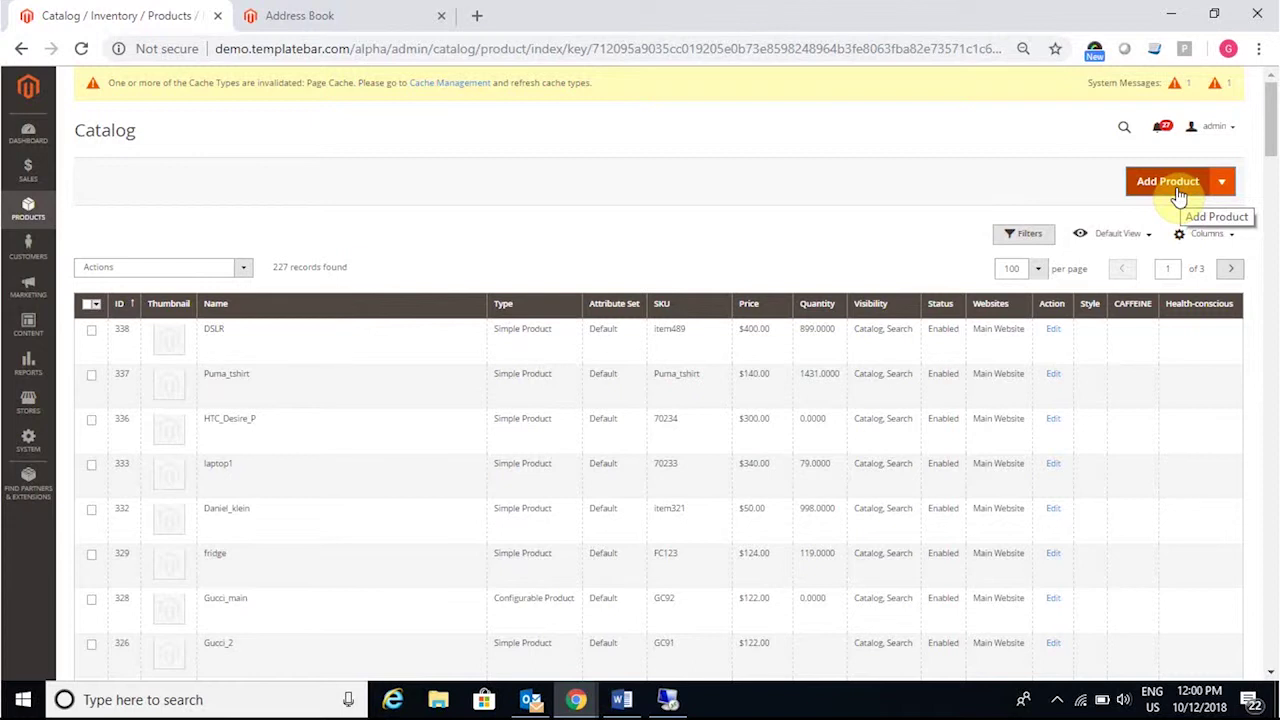
click(1180, 196)
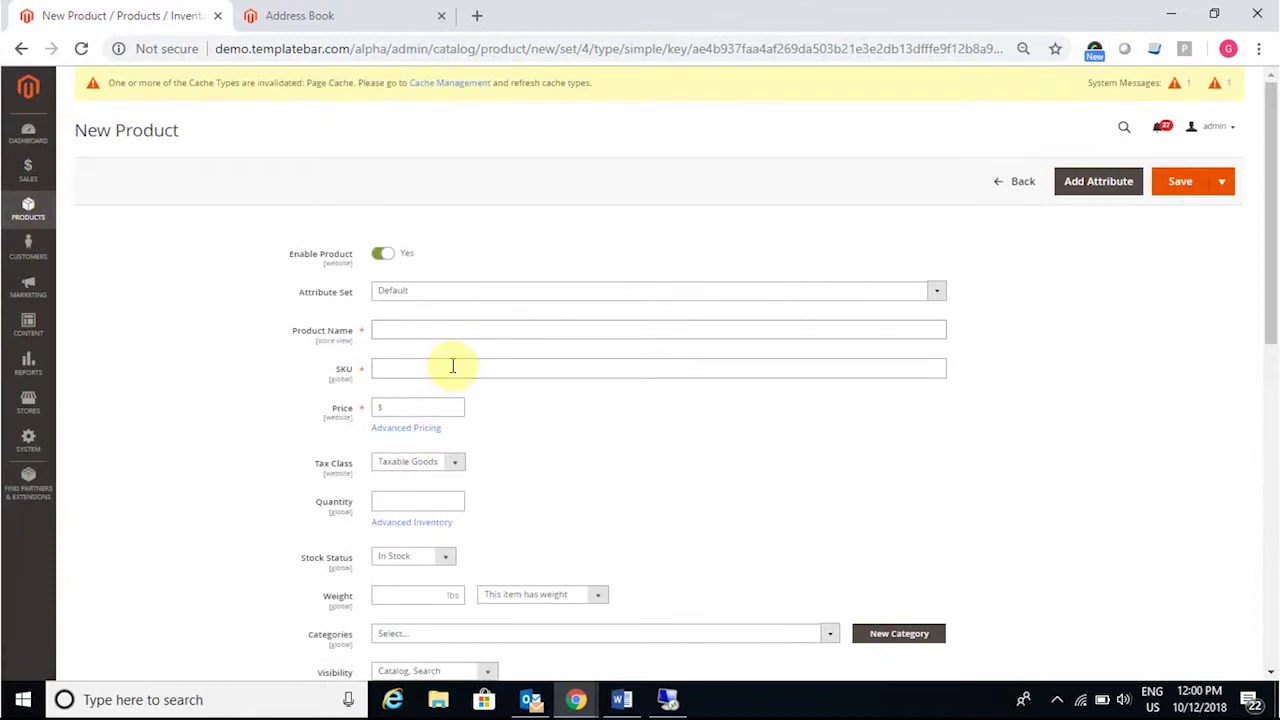
click(405, 330)
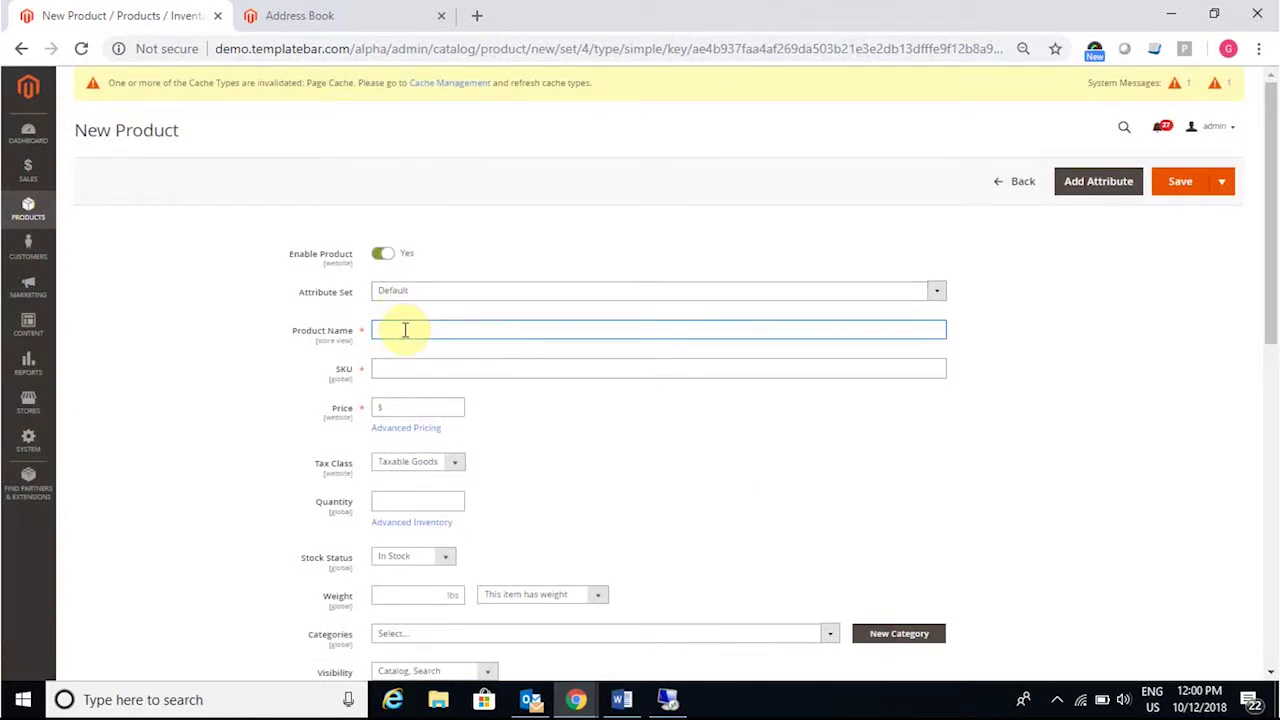
Step: Name the new product Asus, with SKU AS234 and price 200
text(Asus)
drag(409, 367, 371, 371)
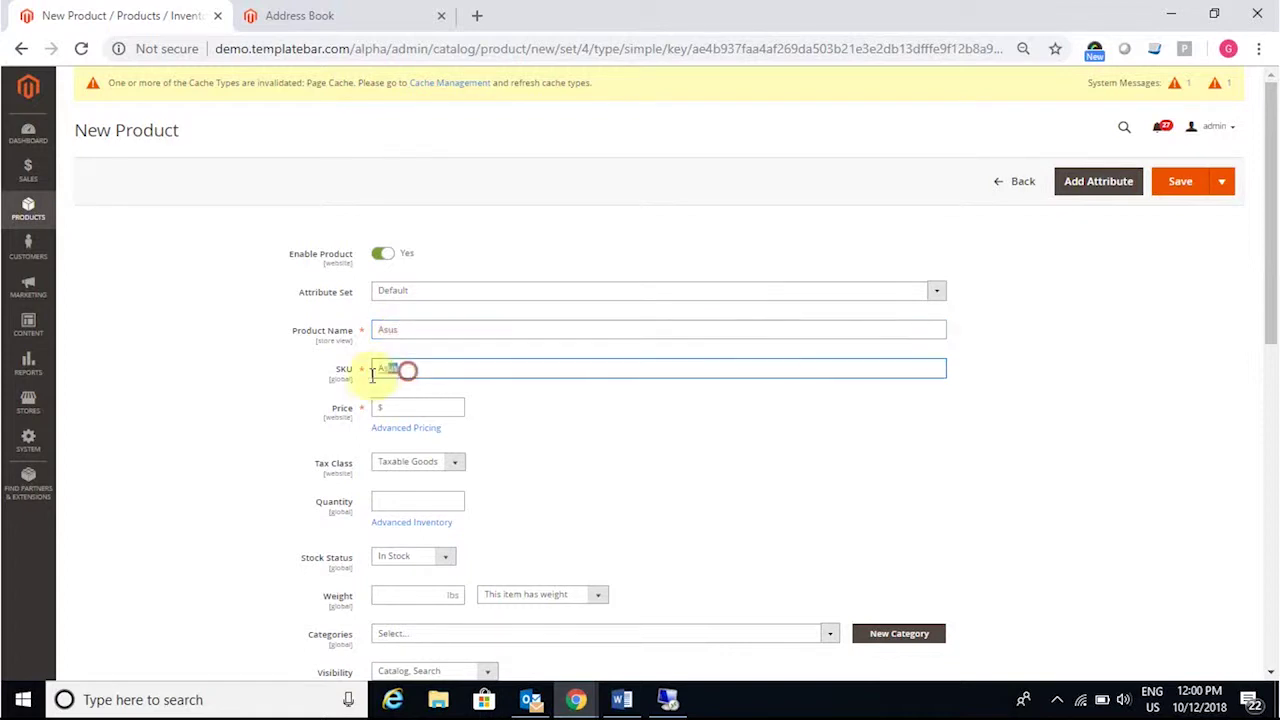
text(AS@#$)
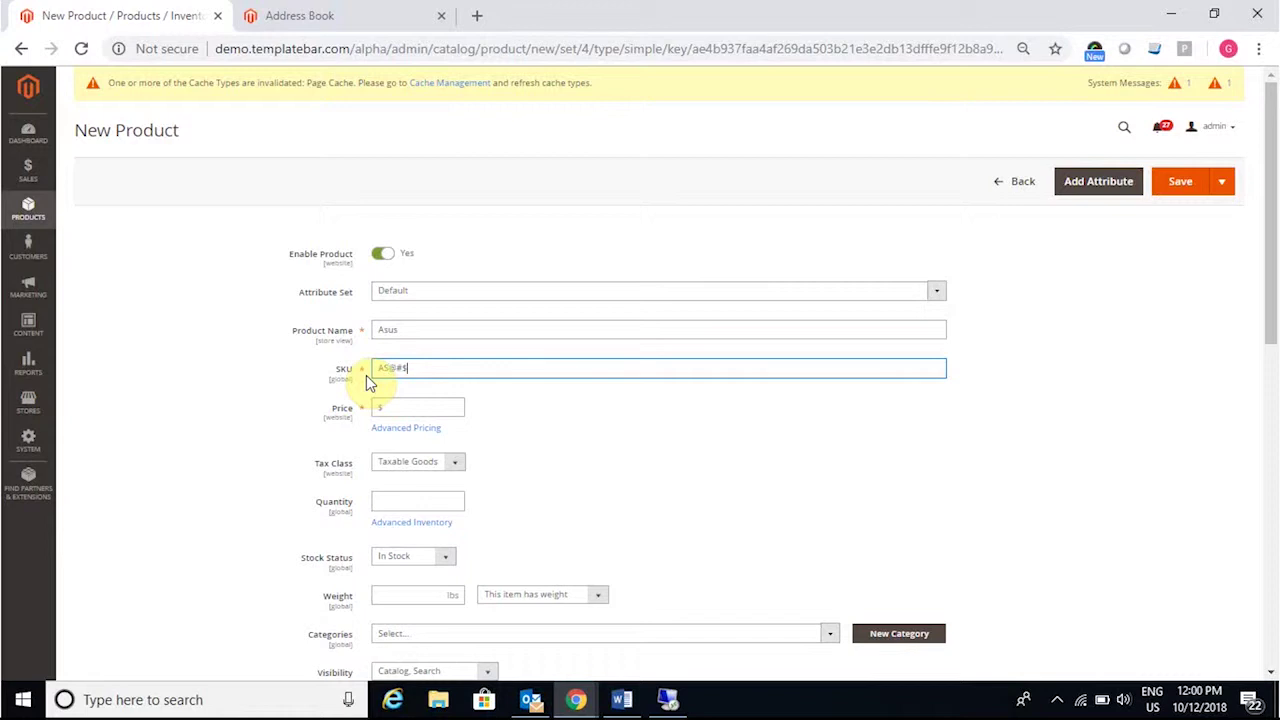
key(BackSpace)
key(BackSpace)
key(BackSpace)
text(234)
click(403, 408)
text(200)
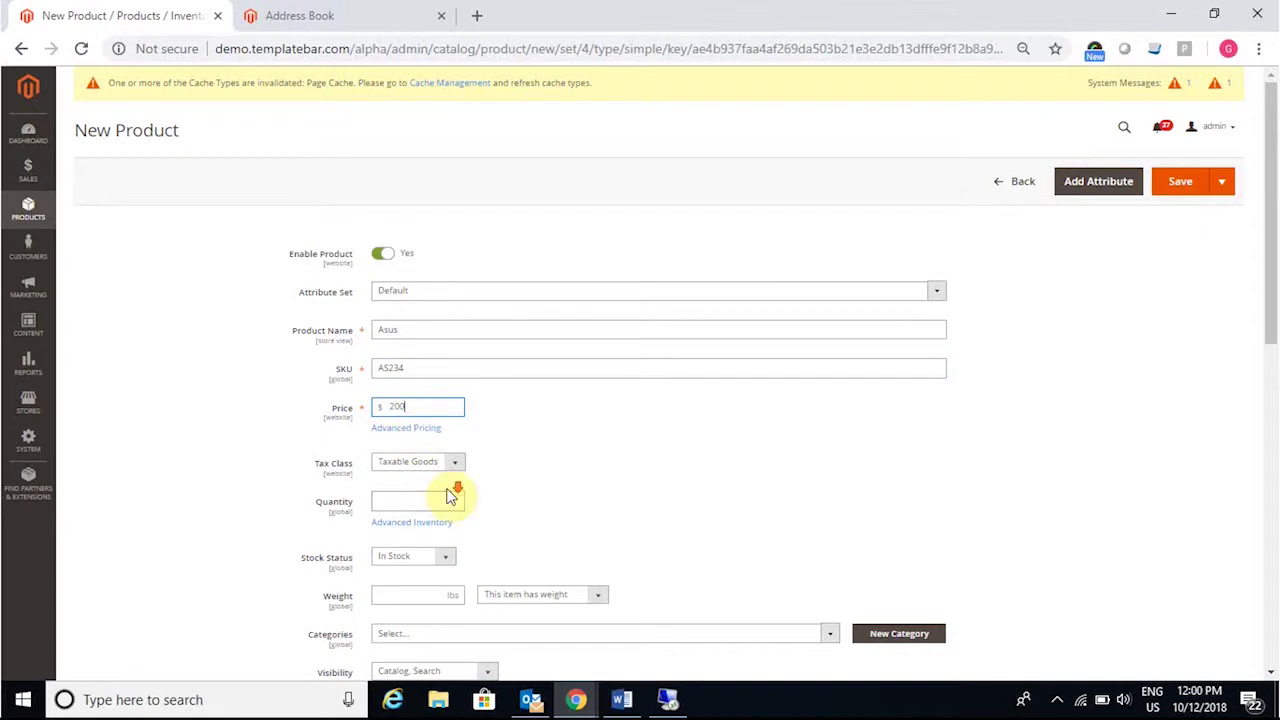
Step: Assign the product to Default Category
scroll(450, 505, down, 1)
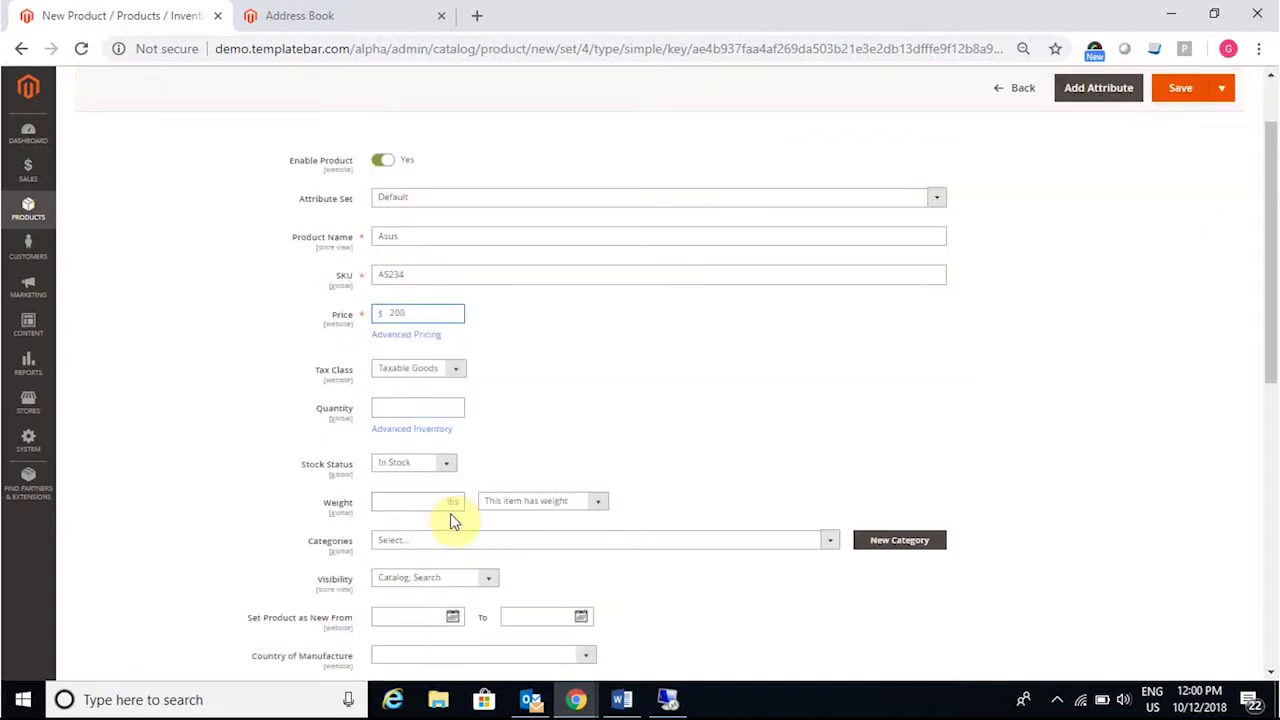
click(836, 544)
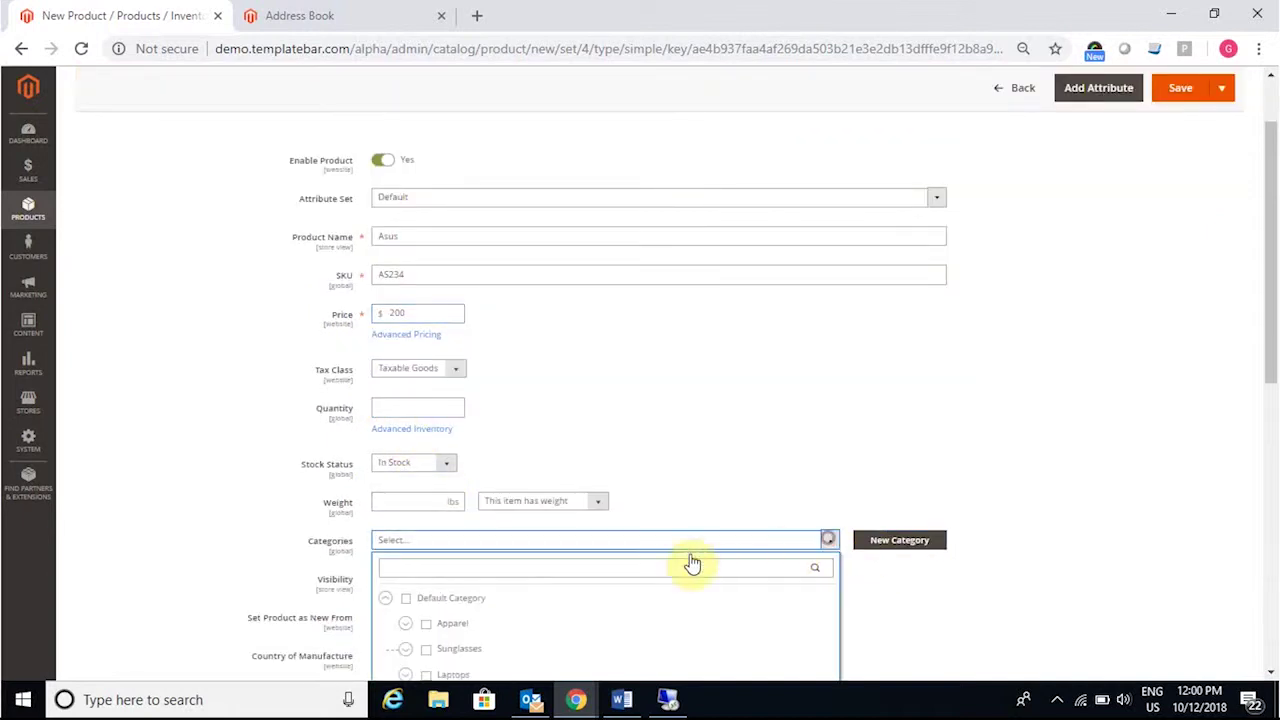
click(408, 607)
click(932, 599)
Step: Enter Asus as both the description and short description, then save the product
scroll(743, 500, down, 1)
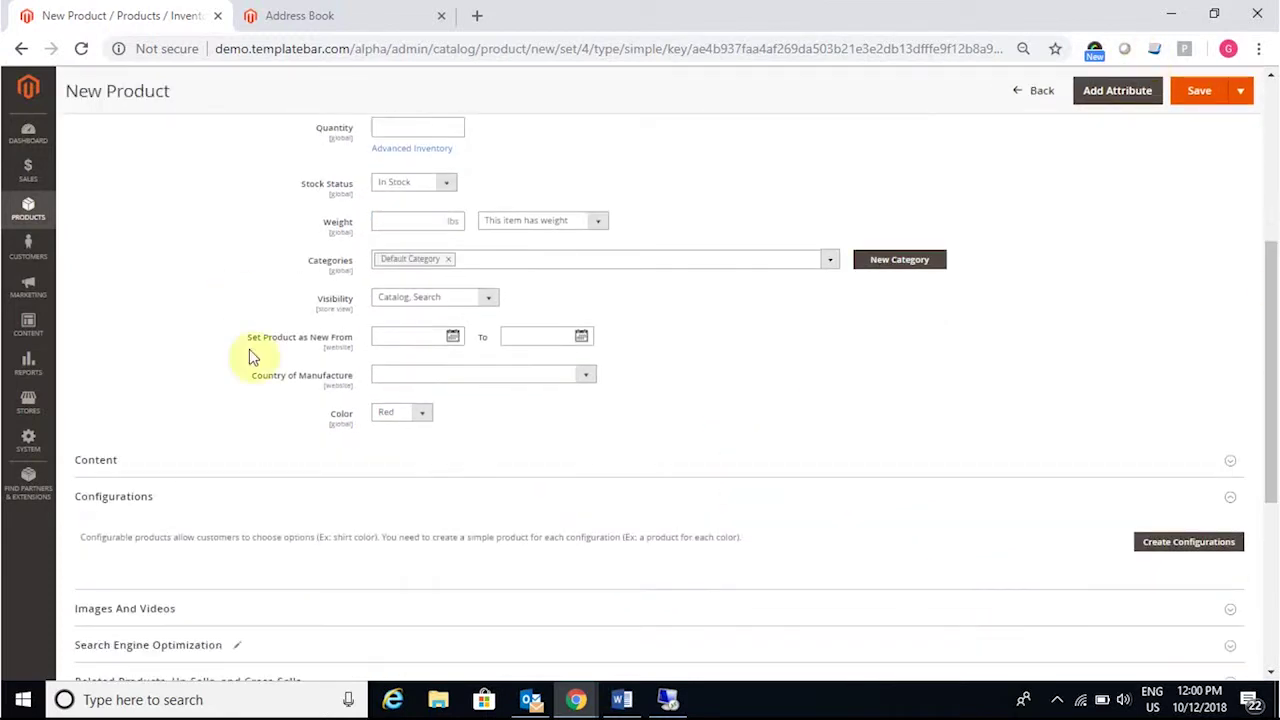
click(1231, 462)
scroll(565, 410, down, 2)
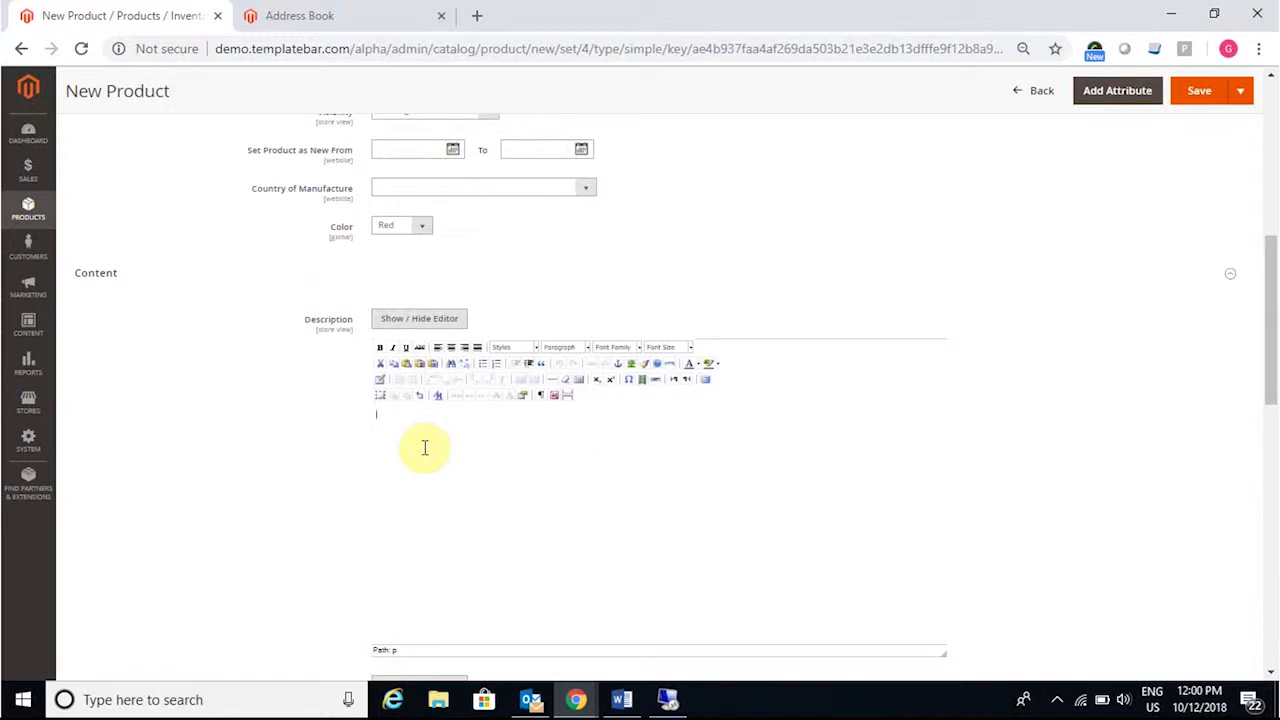
click(424, 447)
text(Asus)
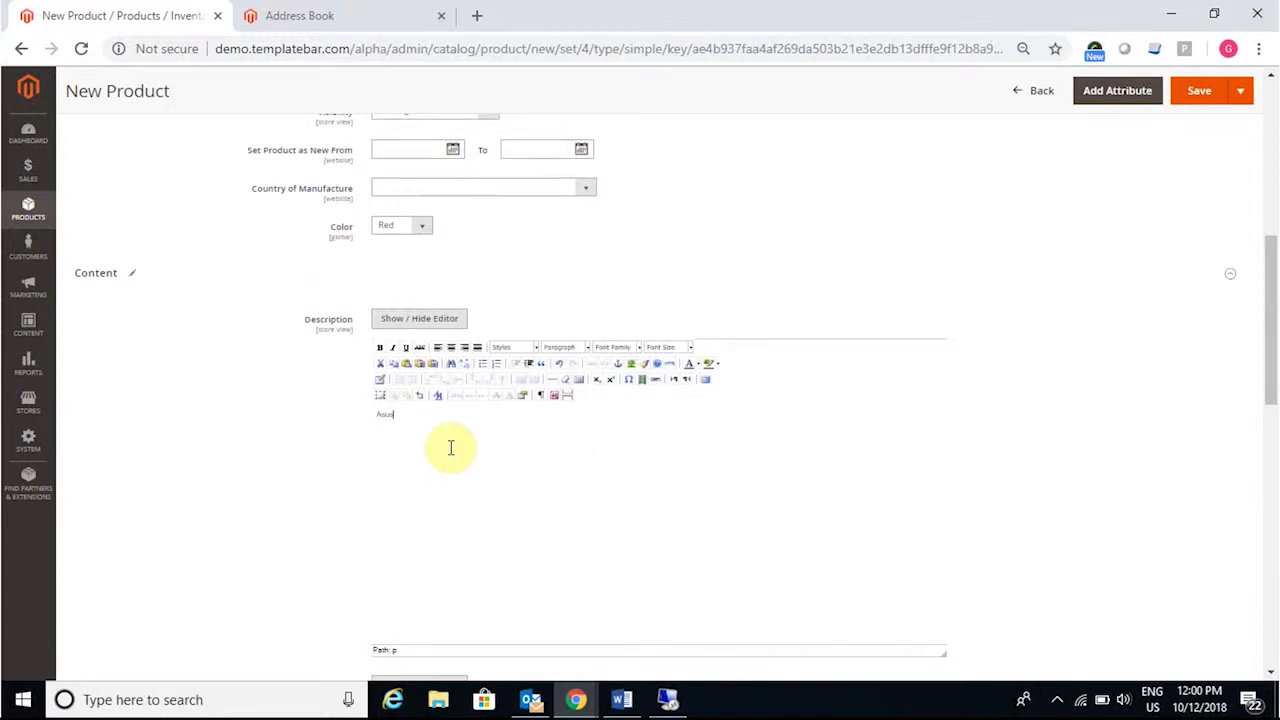
scroll(455, 452, down, 3)
click(457, 528)
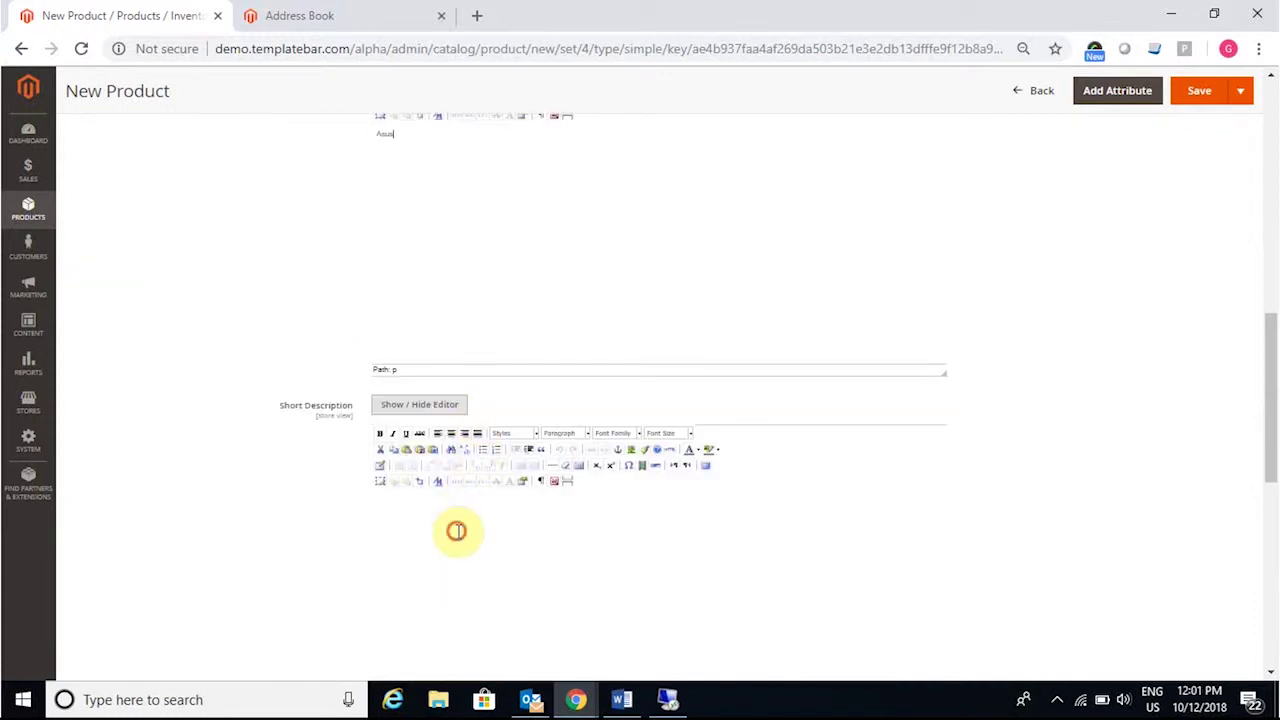
text(Asus)
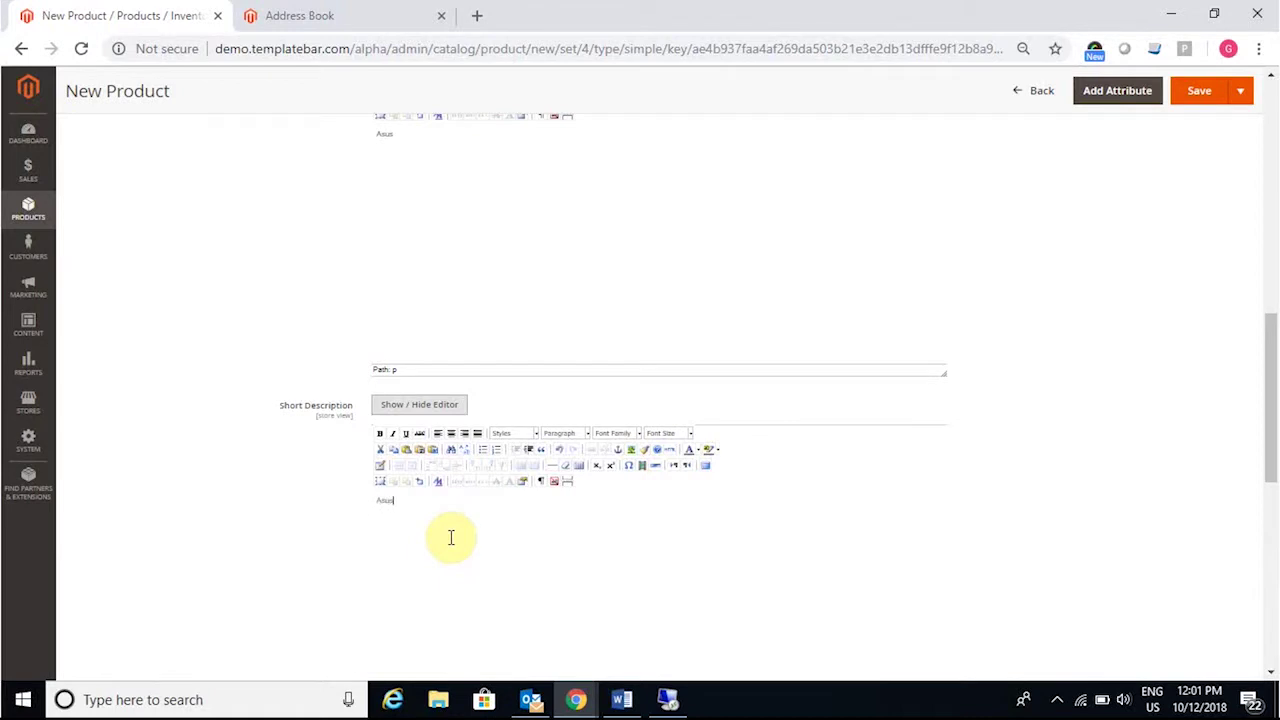
click(1220, 104)
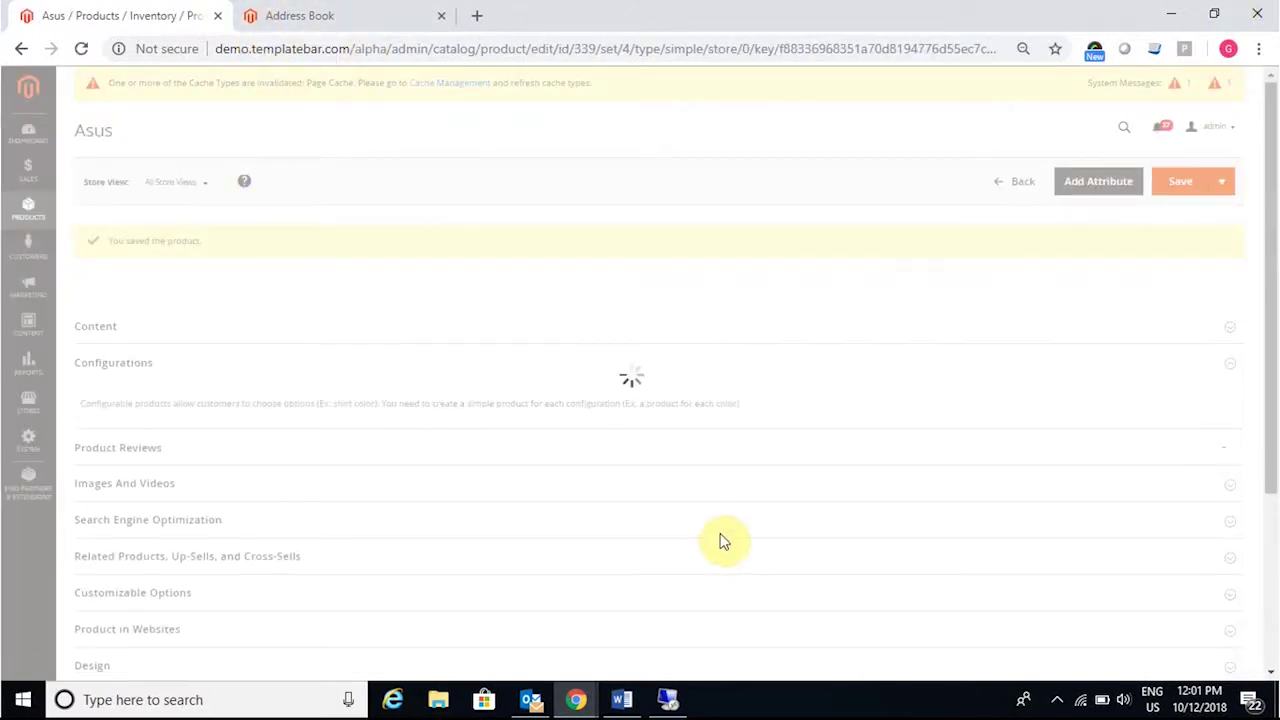
mouse_move(670, 703)
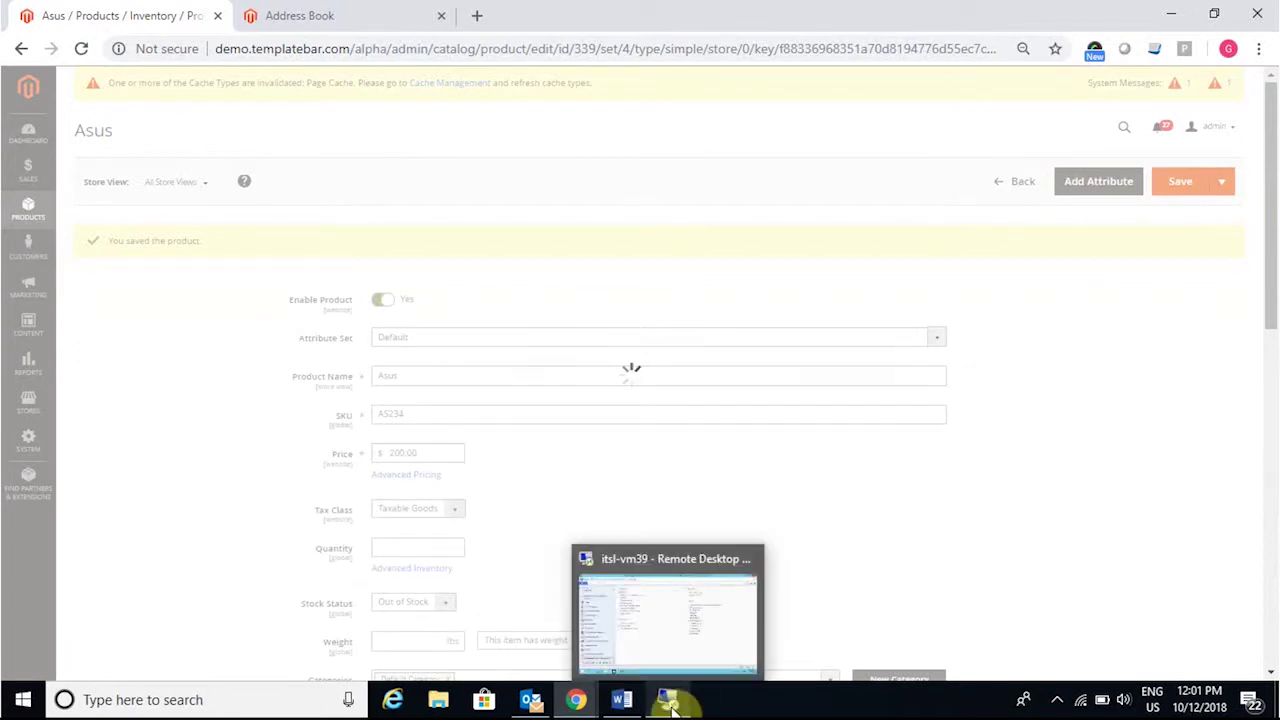
click(680, 661)
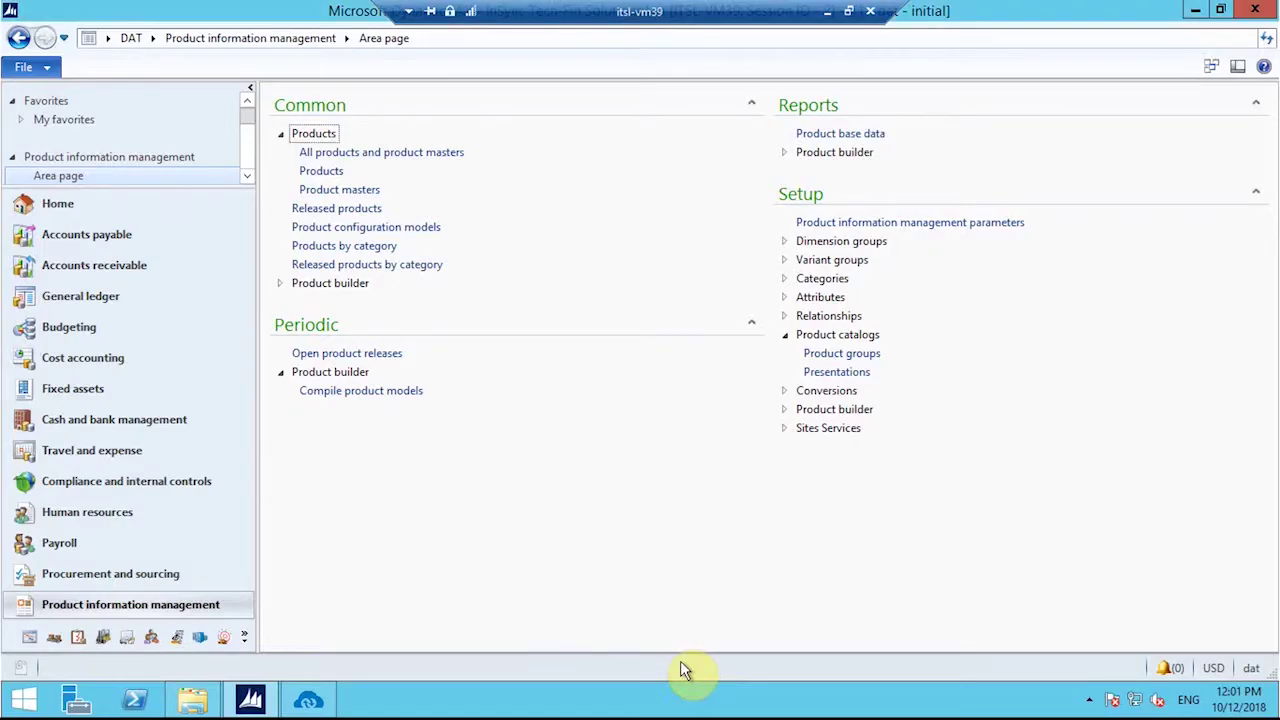
Step: Run the Simple Product Add sync and confirm AS234 succeeded in its transaction log
click(308, 705)
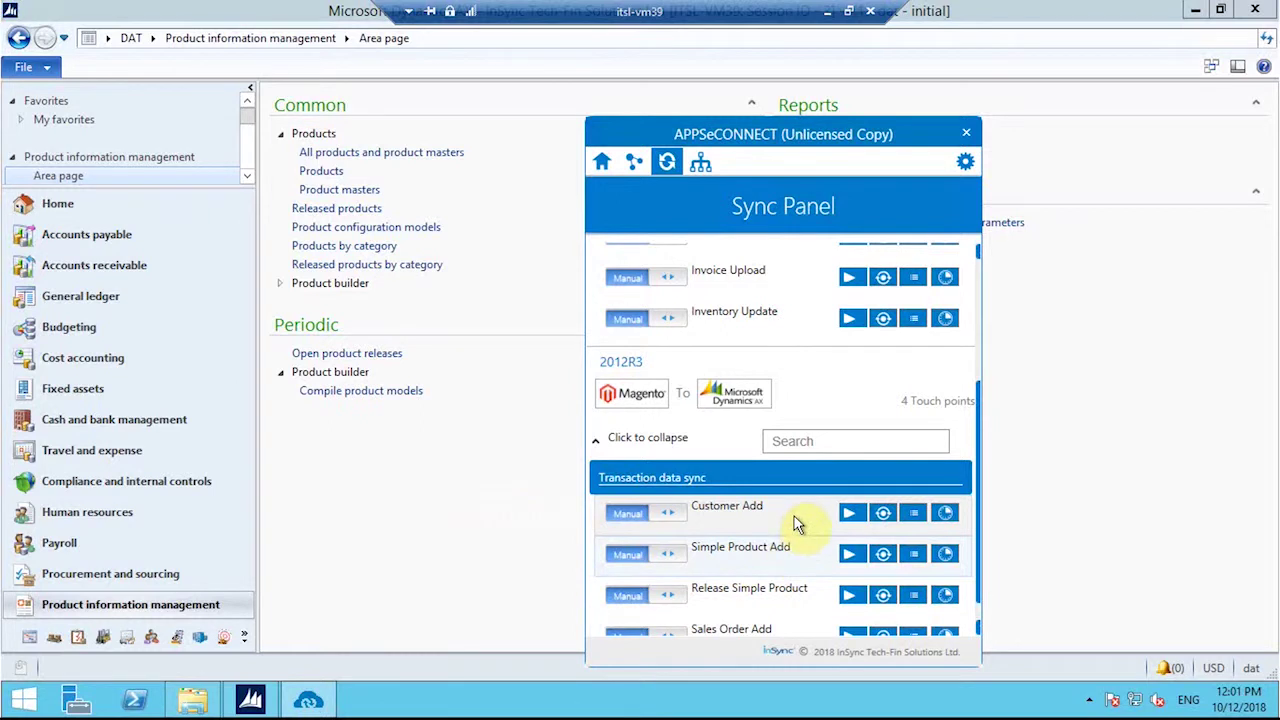
click(850, 562)
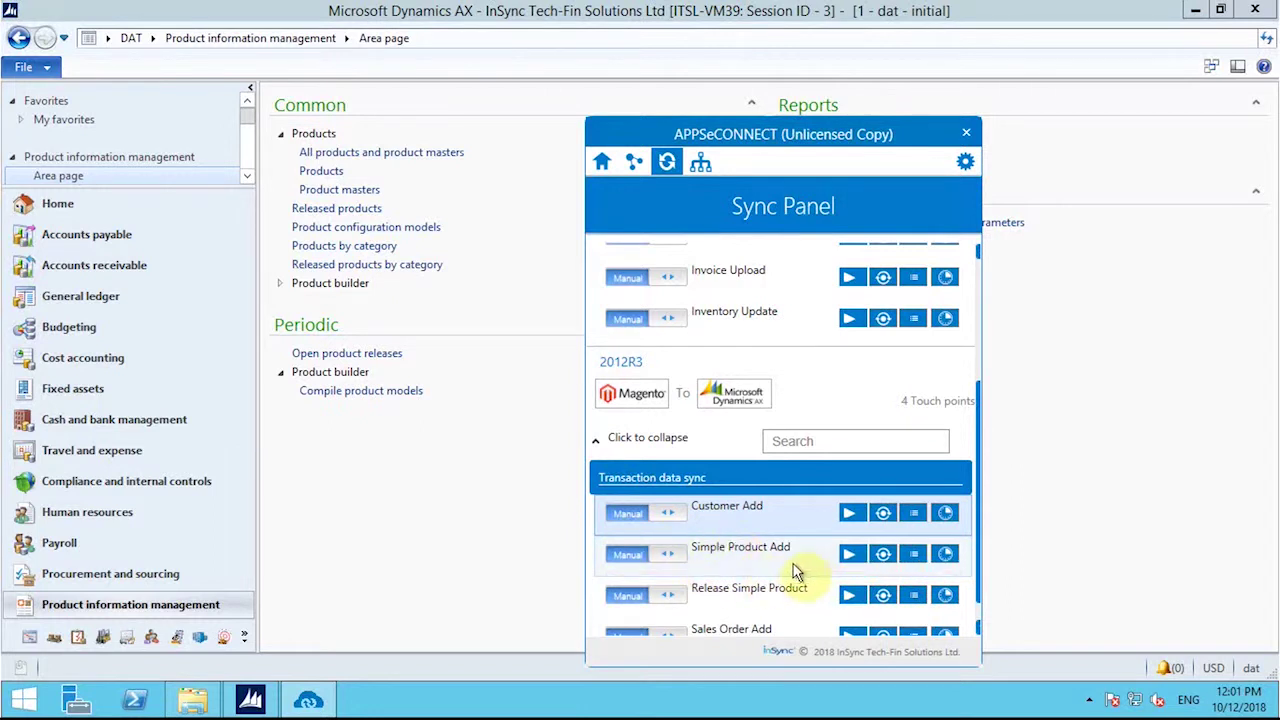
click(884, 557)
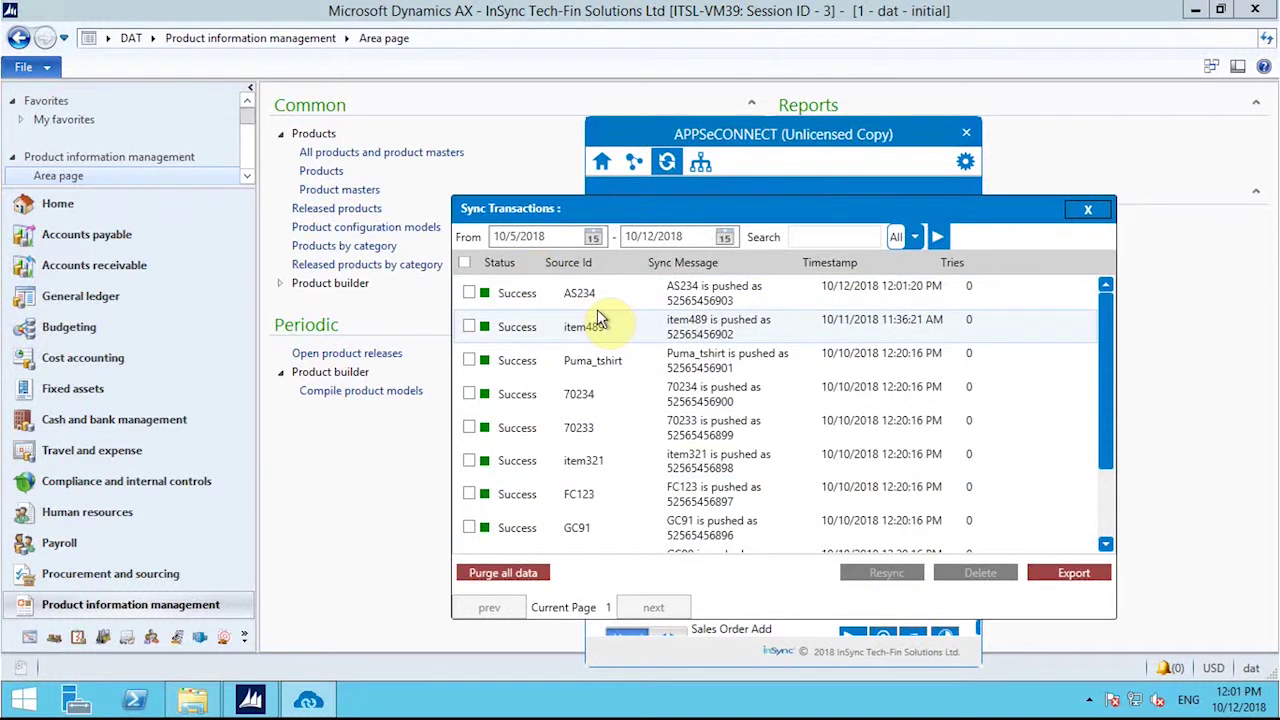
click(1084, 213)
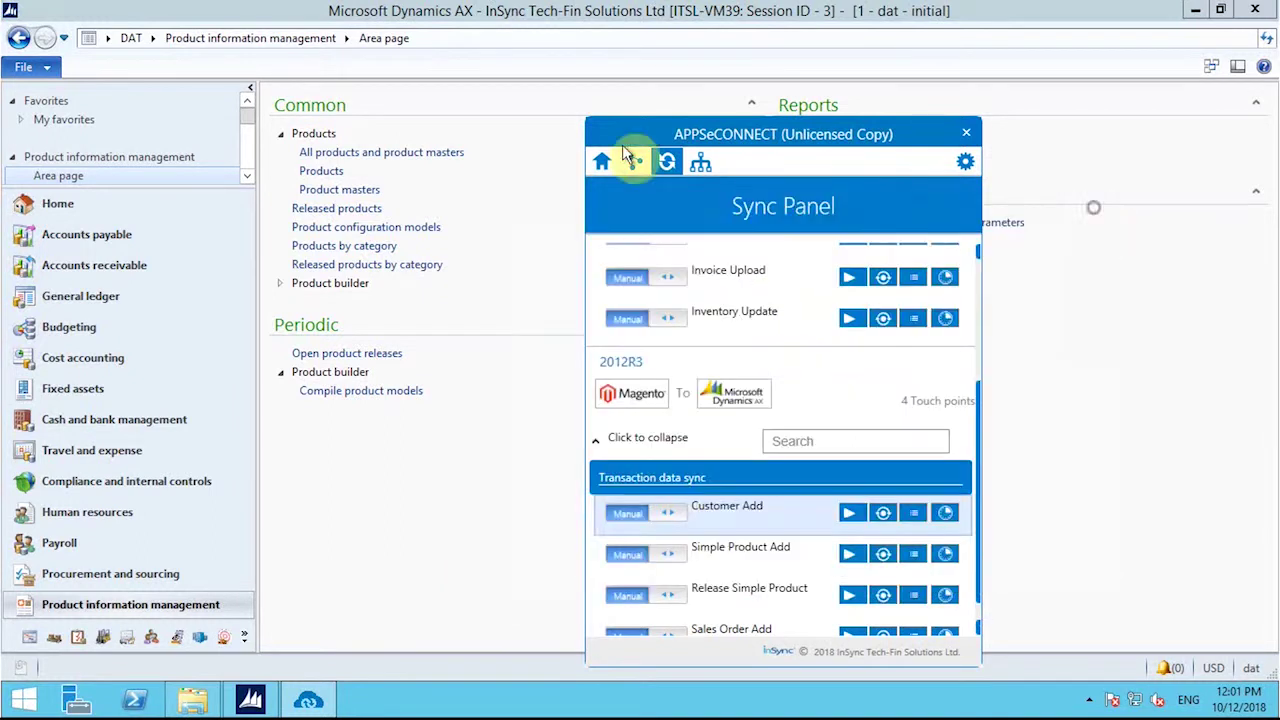
Step: Open the Released product details for As678 Asuss in Dynamics AX
click(471, 101)
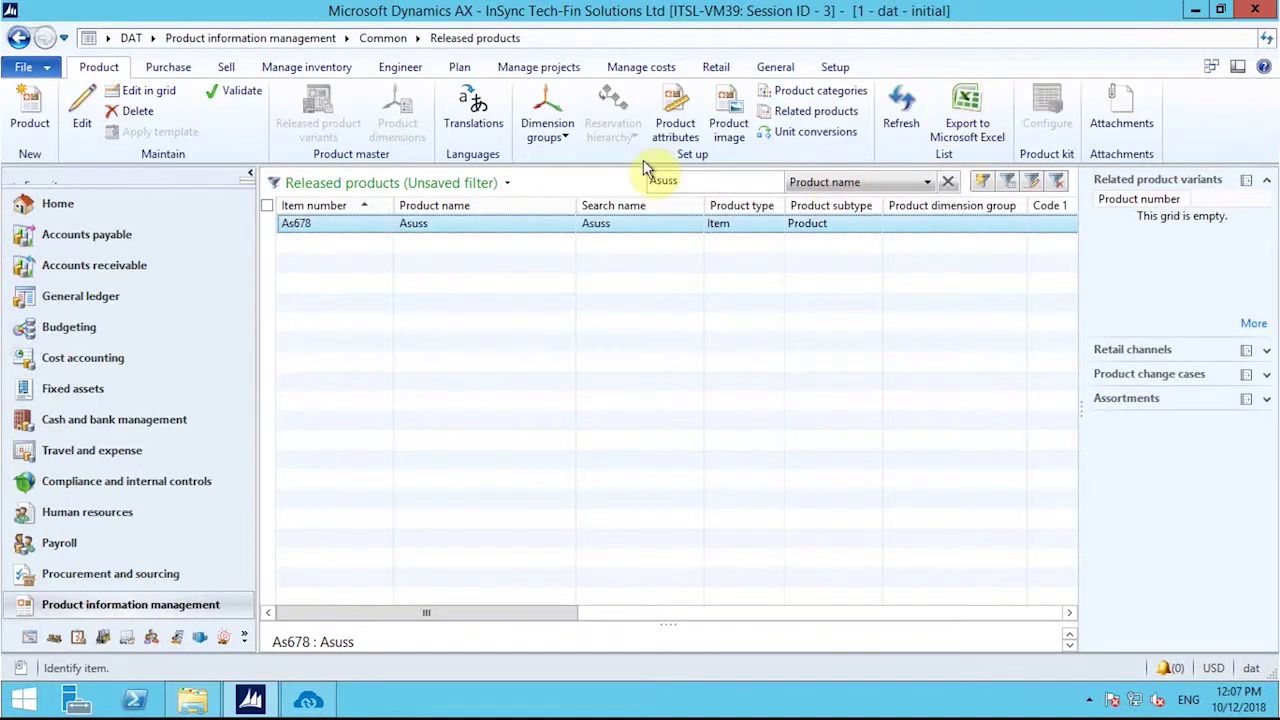
double_click(557, 223)
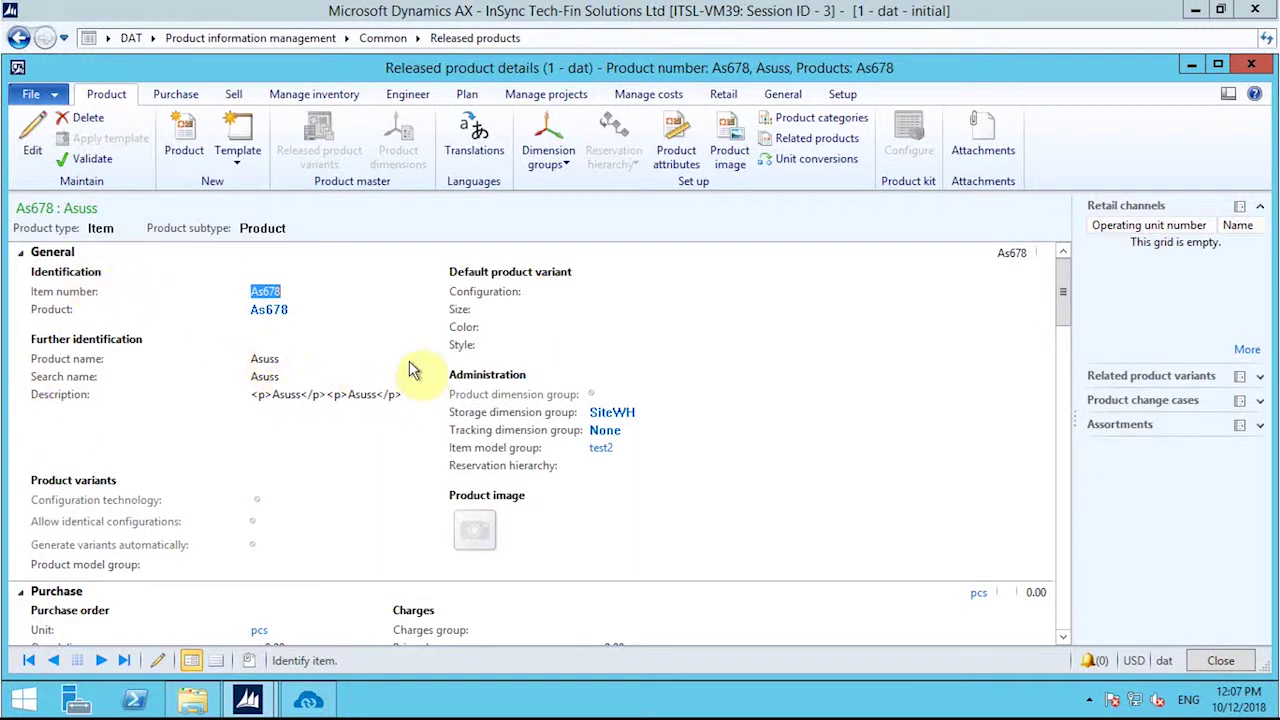
Step: Review the As678 Asuss description and 256.00 sell price, then close the details form
scroll(410, 343, down, 3)
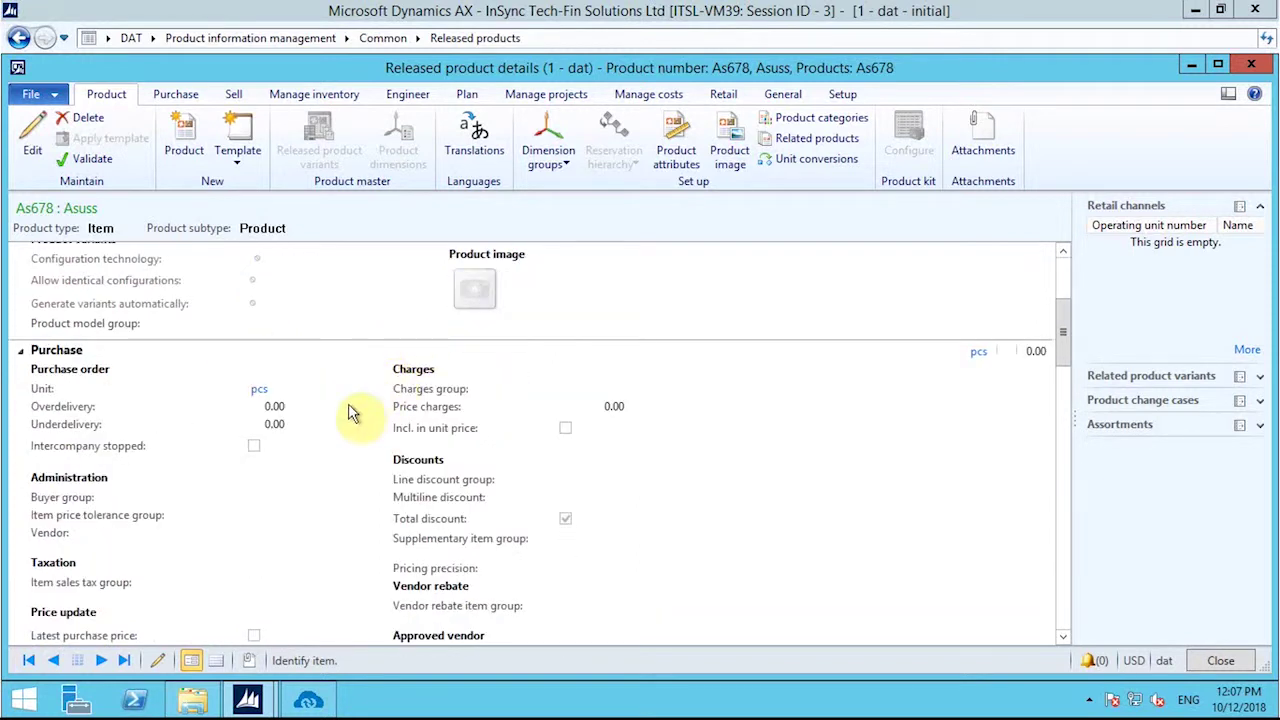
scroll(443, 457, up, 3)
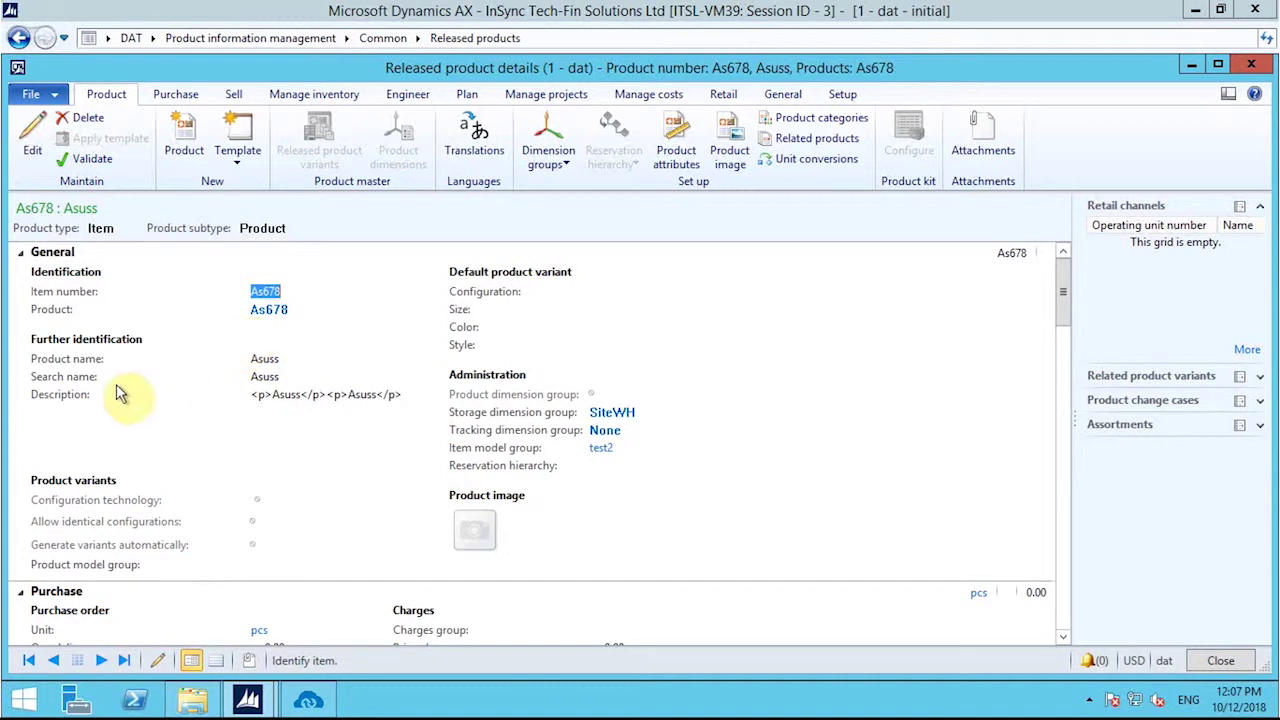
click(271, 394)
drag(271, 394, 377, 394)
click(350, 395)
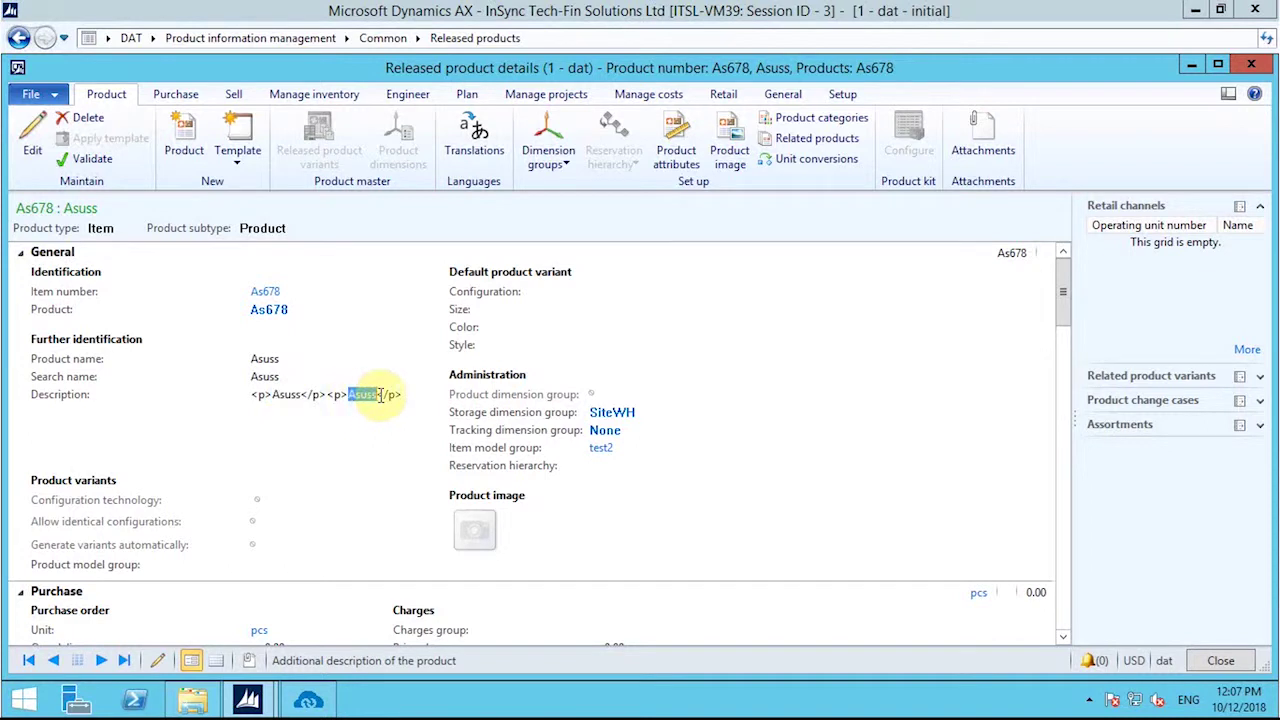
scroll(296, 431, down, 5)
scroll(296, 440, up, 3)
scroll(296, 450, down, 10)
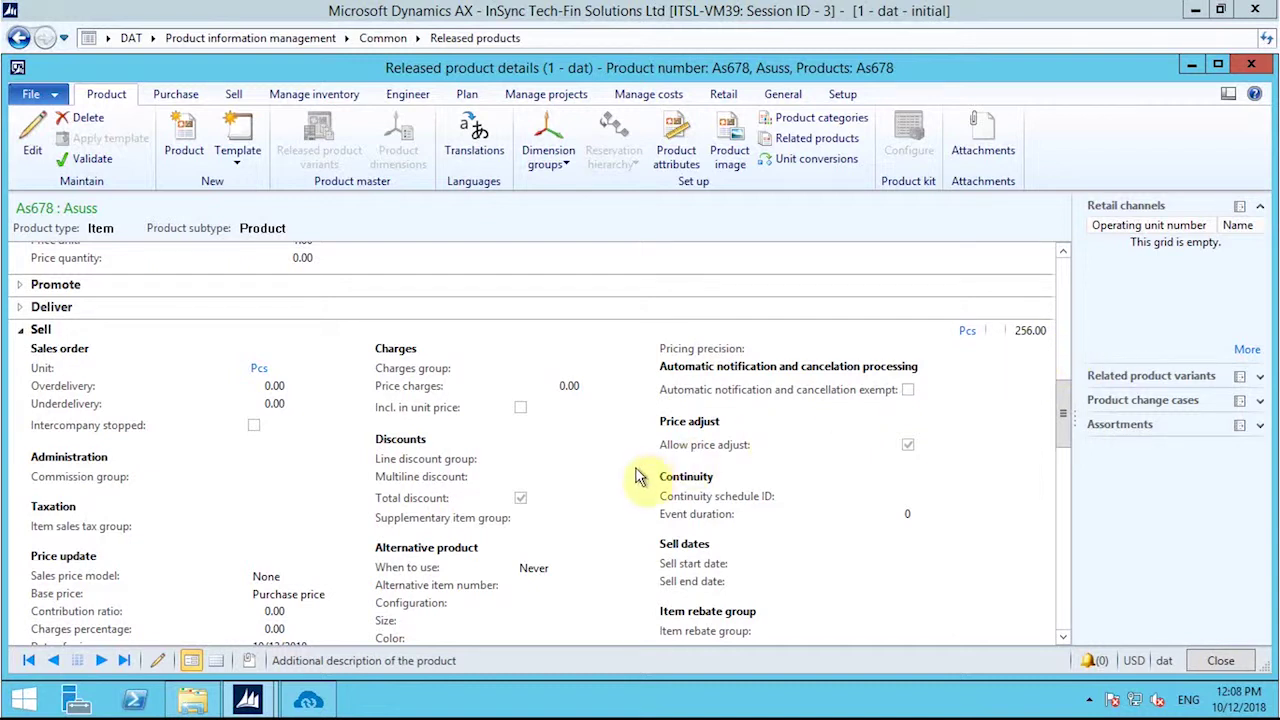
scroll(640, 475, down, 3)
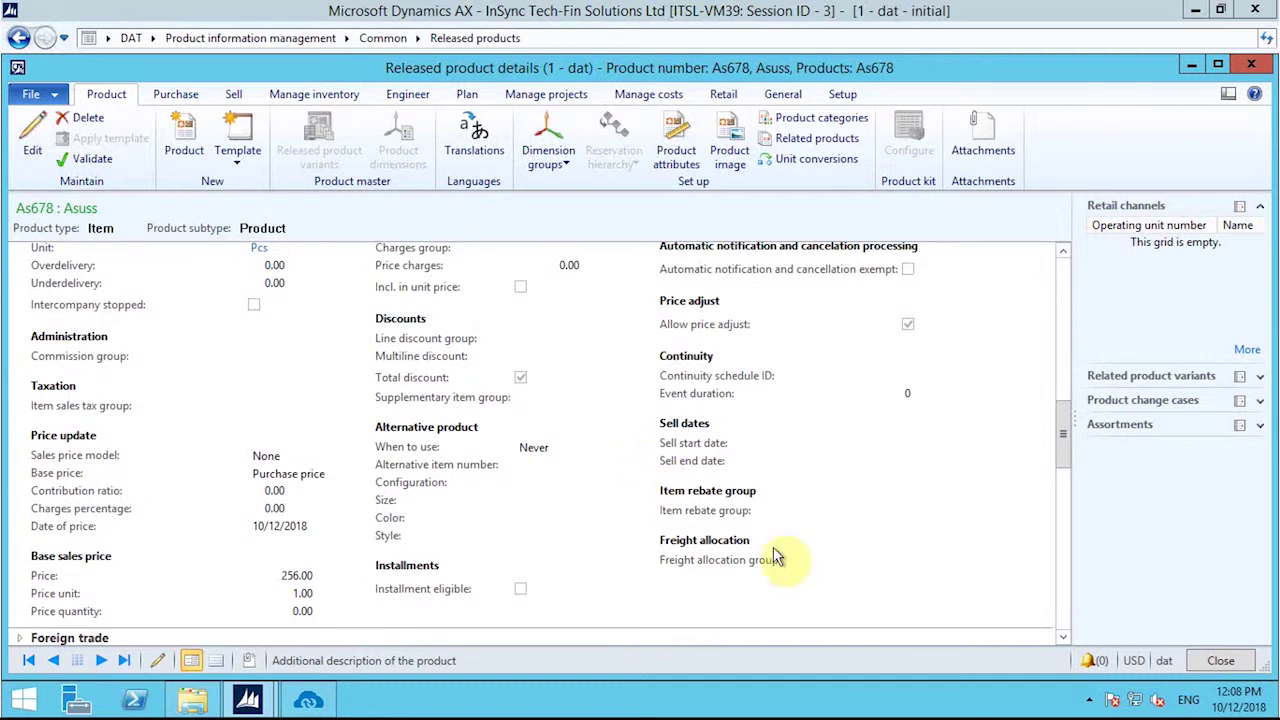
scroll(890, 455, down, 3)
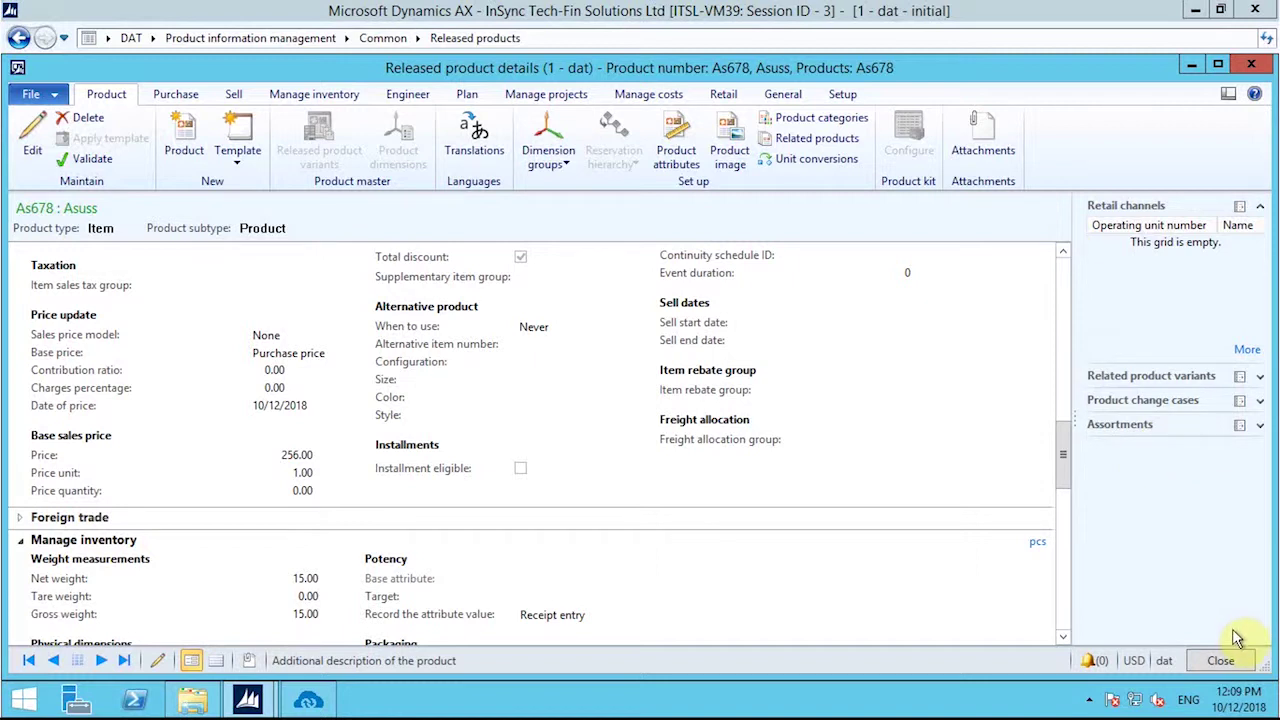
click(1222, 661)
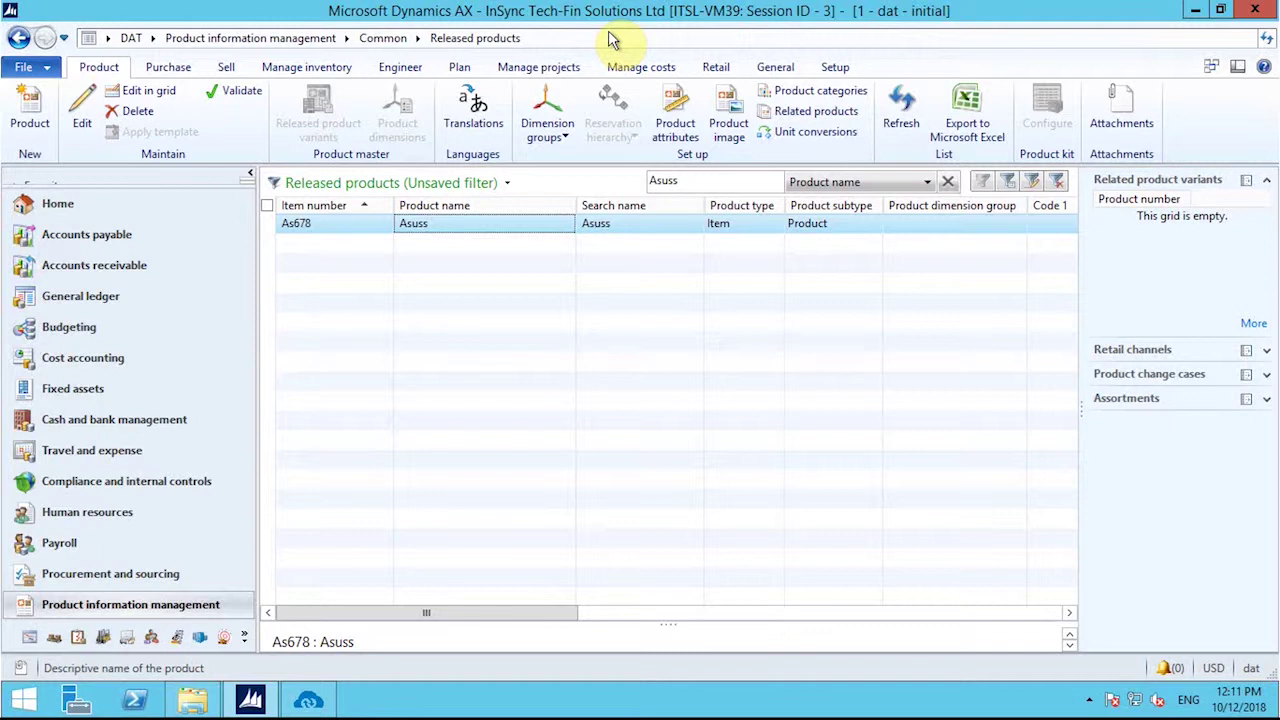
Step: Open the Item price form for As678 from the Manage costs tab
double_click(464, 228)
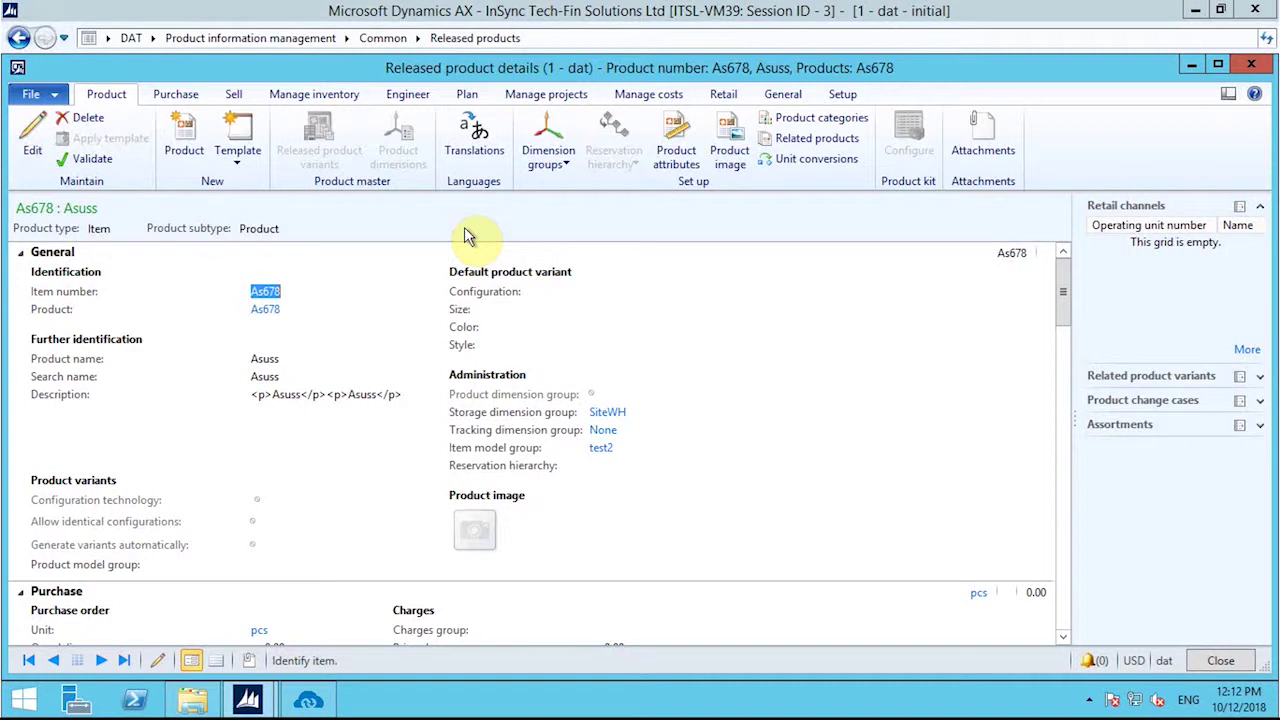
click(665, 95)
click(29, 150)
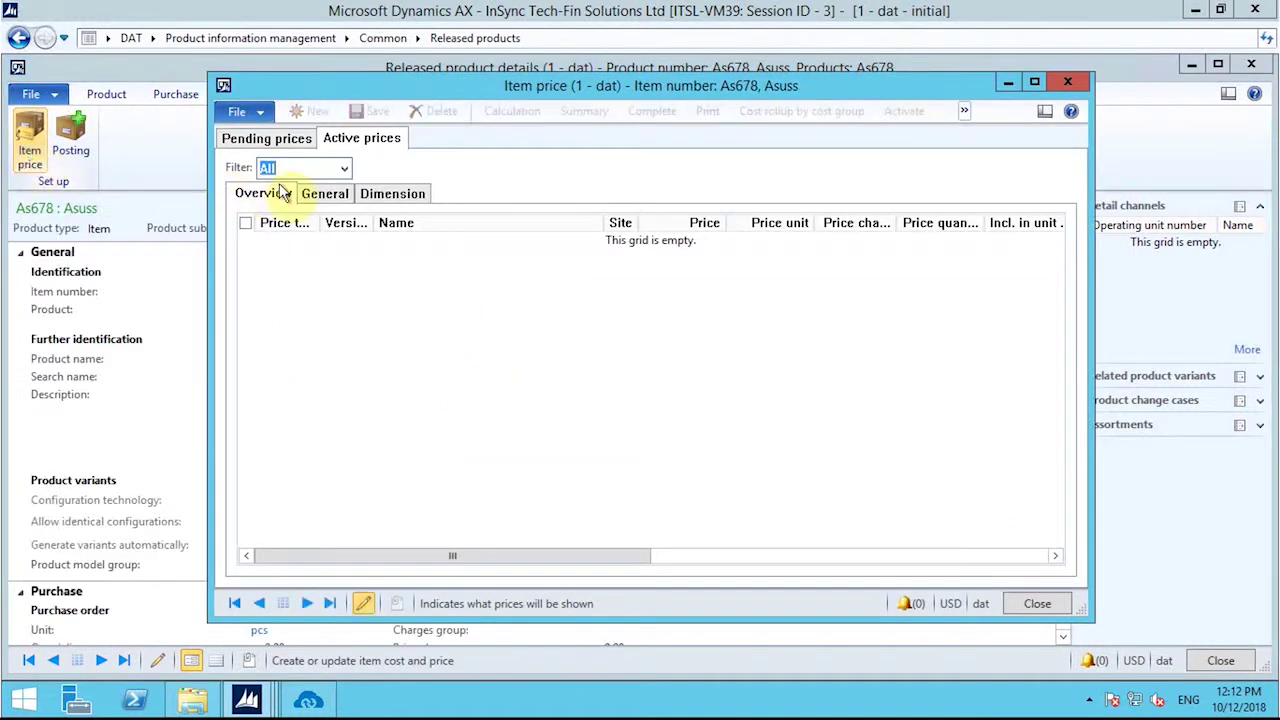
Step: Activate the pending As678 cost price under costing version 10, then close Item price
click(272, 139)
click(348, 217)
click(363, 217)
click(373, 251)
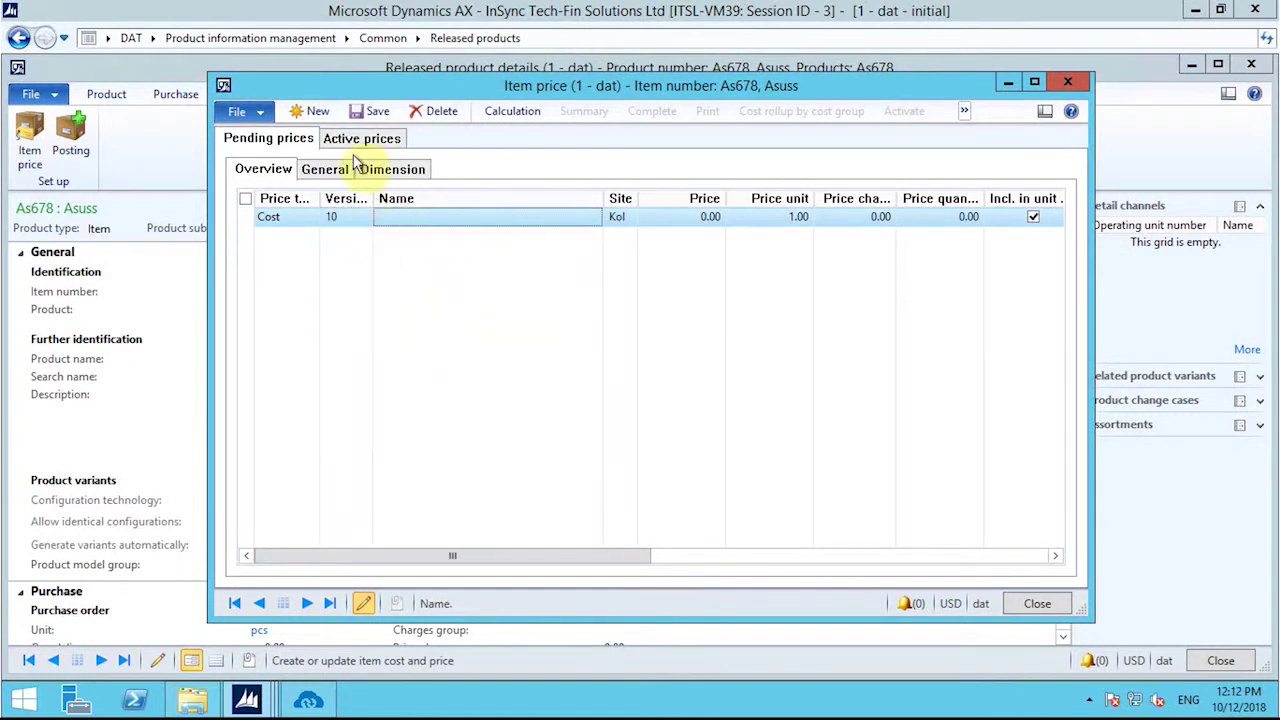
click(347, 138)
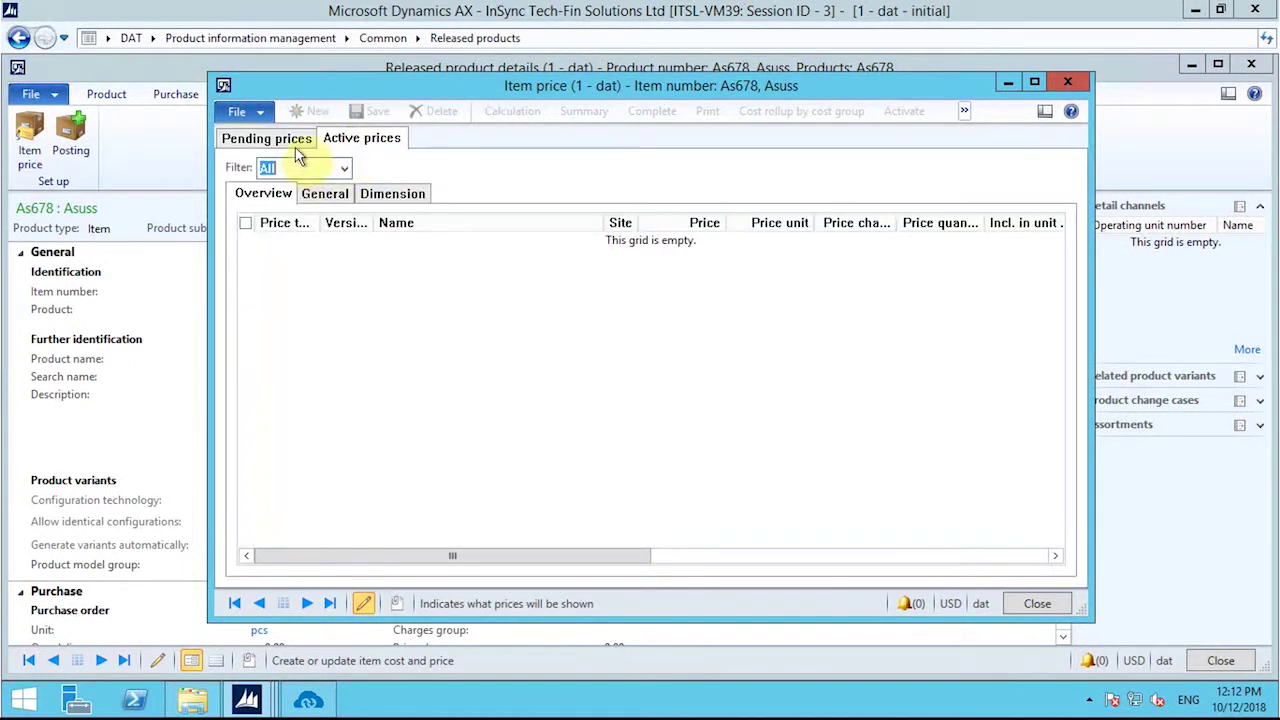
click(290, 138)
click(903, 108)
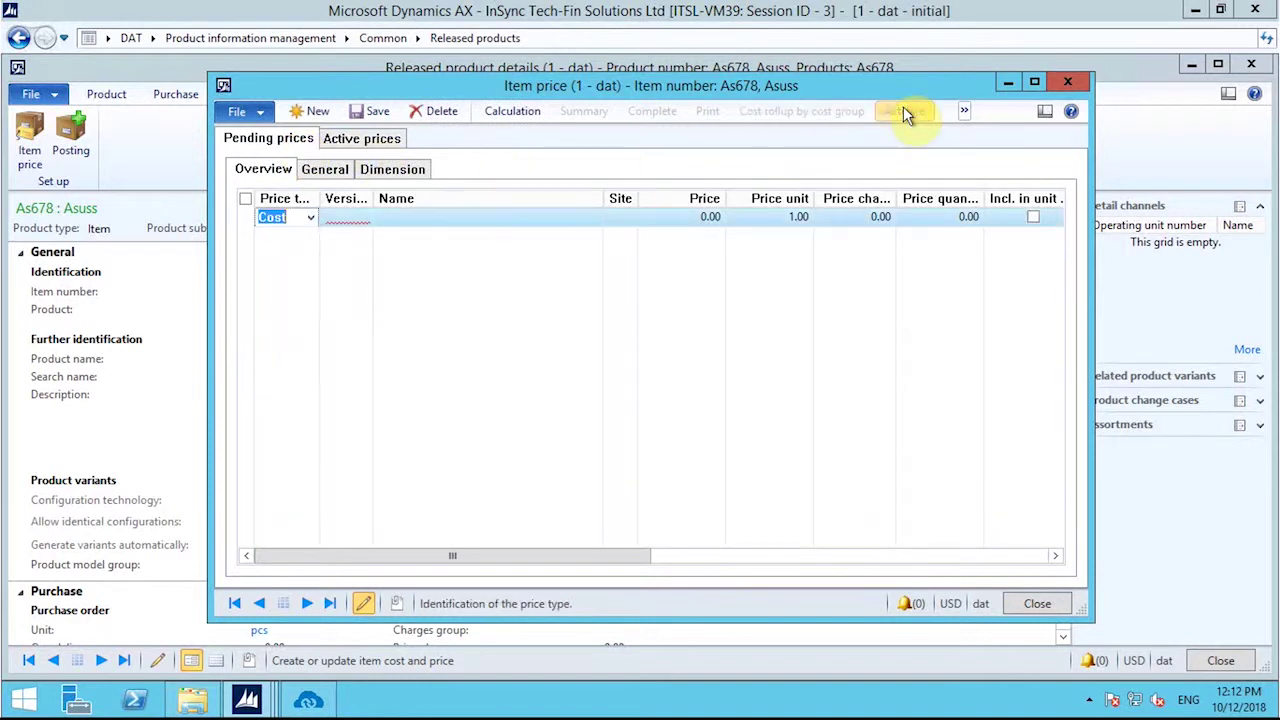
click(357, 138)
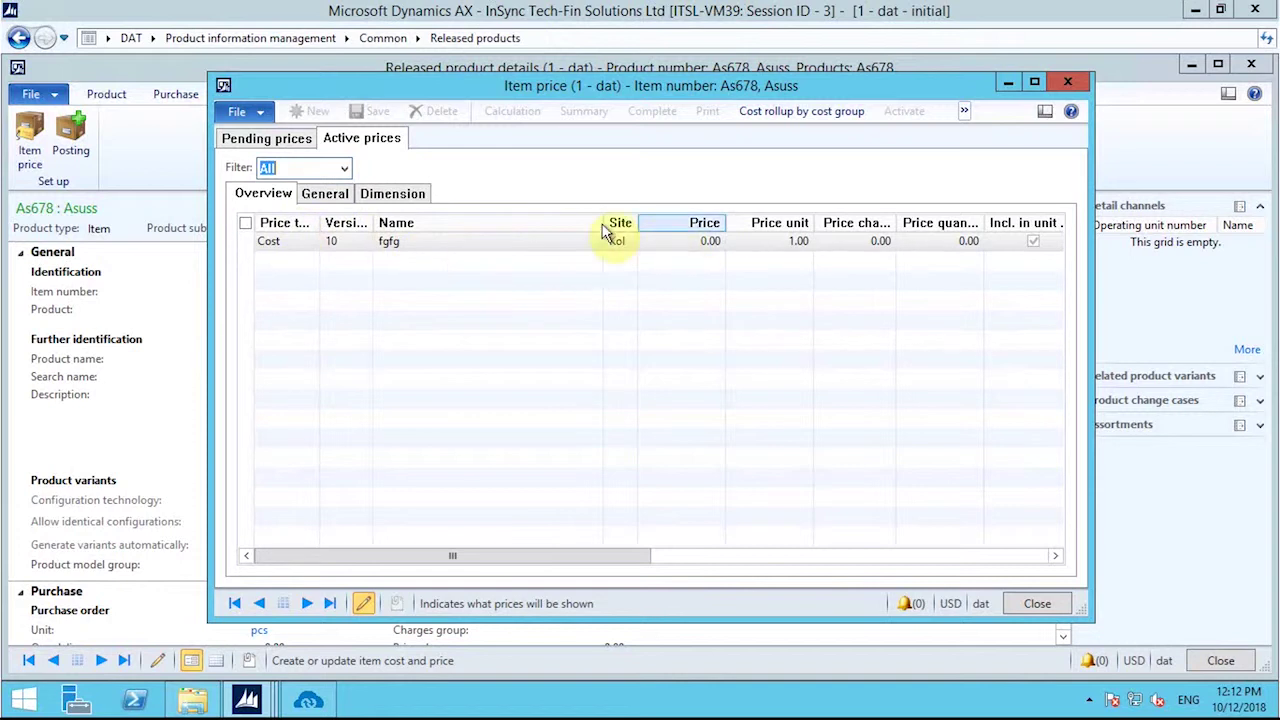
click(1040, 607)
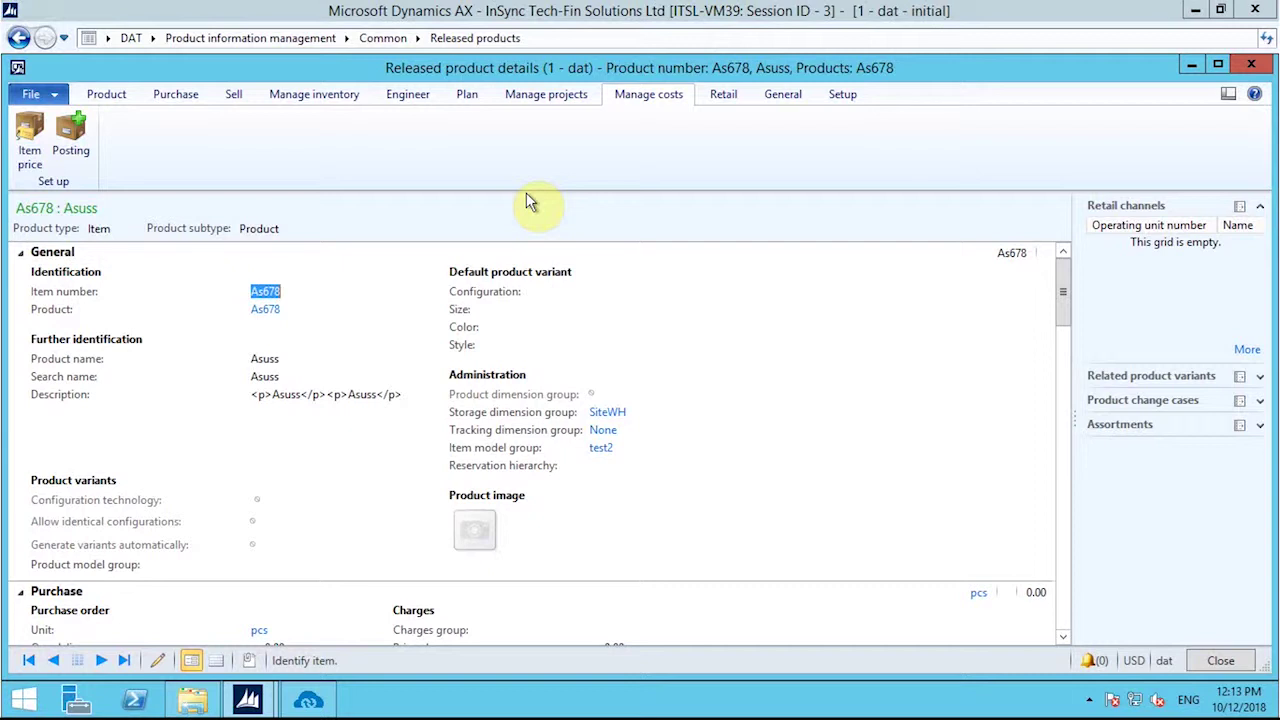
Step: Close the As678 details, returning to the Released products list filtered to Asuss
click(1212, 662)
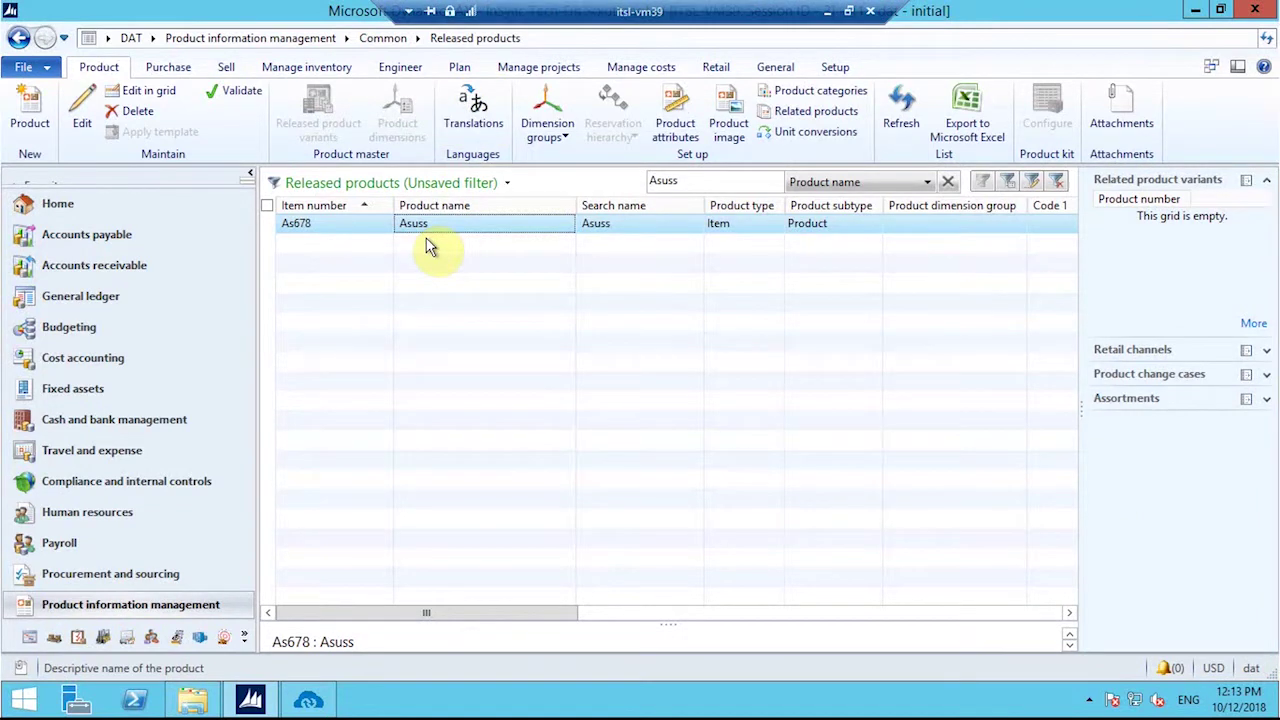
Step: Open All purchase orders under Accounts payable and start a new purchase order
click(110, 234)
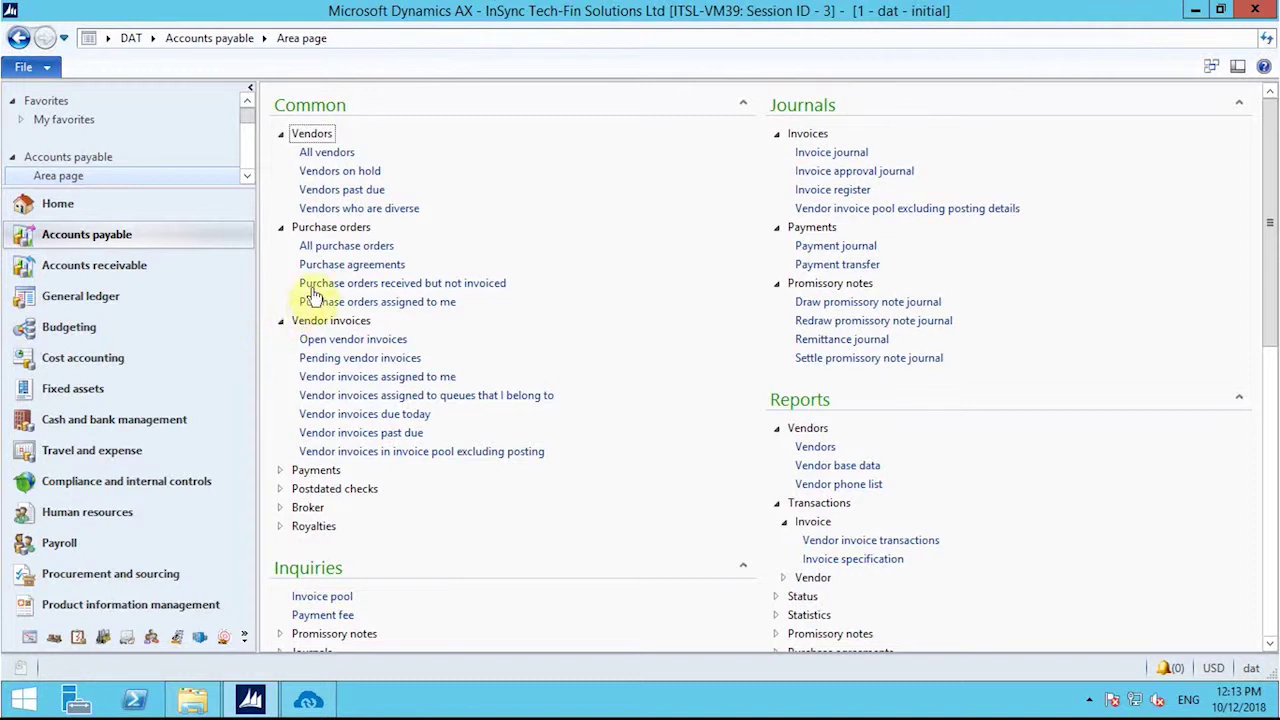
click(338, 247)
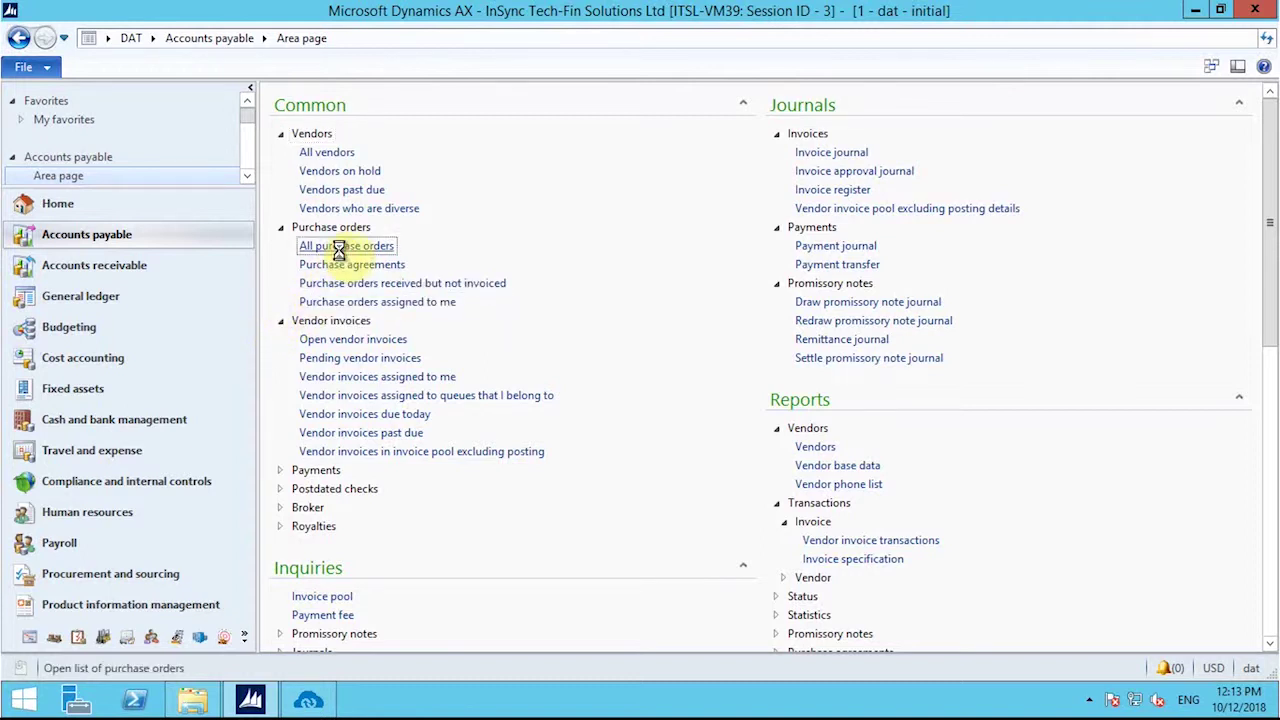
click(33, 133)
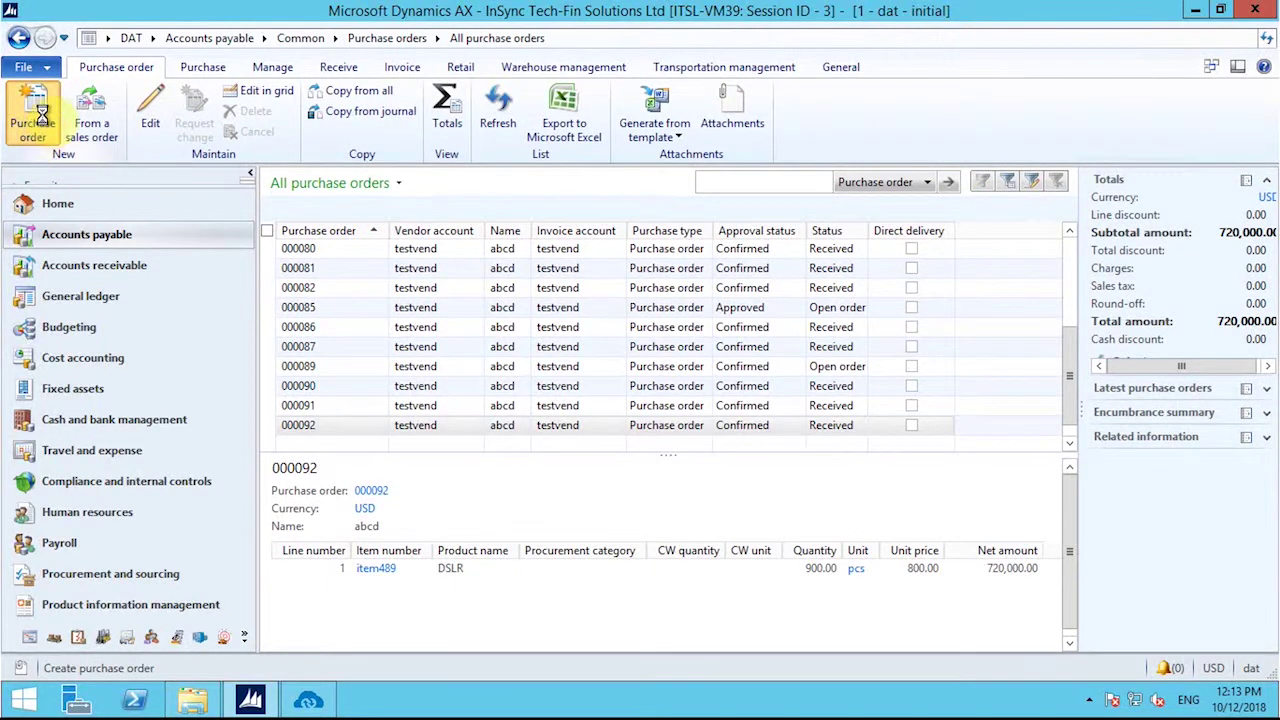
click(41, 117)
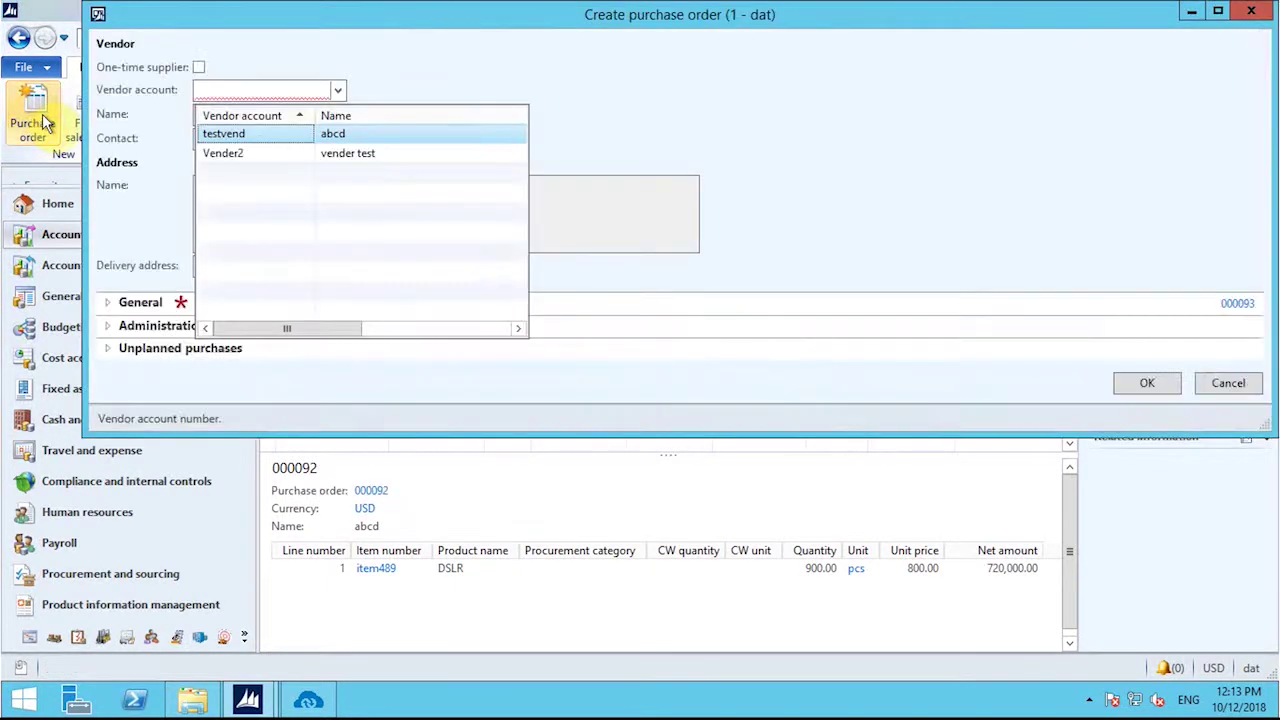
Step: Create a purchase order for the test vendor with site Kol and warehouse JN
click(232, 134)
click(110, 302)
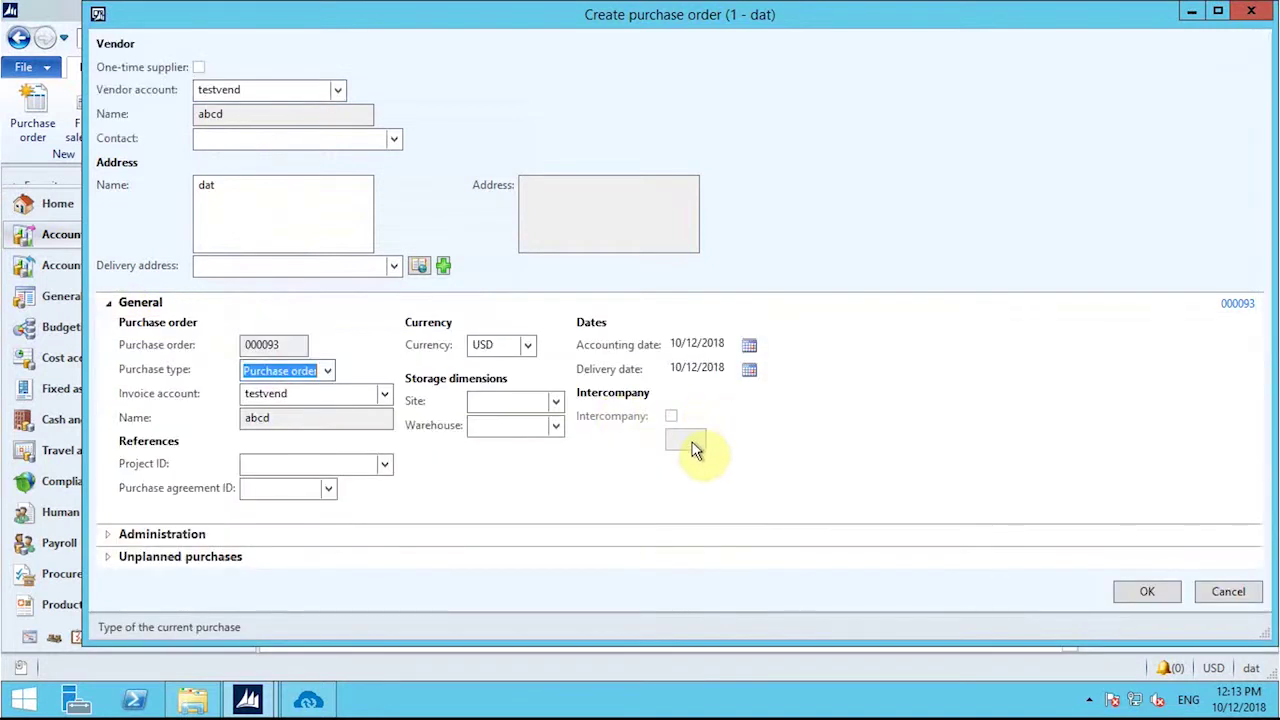
click(561, 402)
click(551, 440)
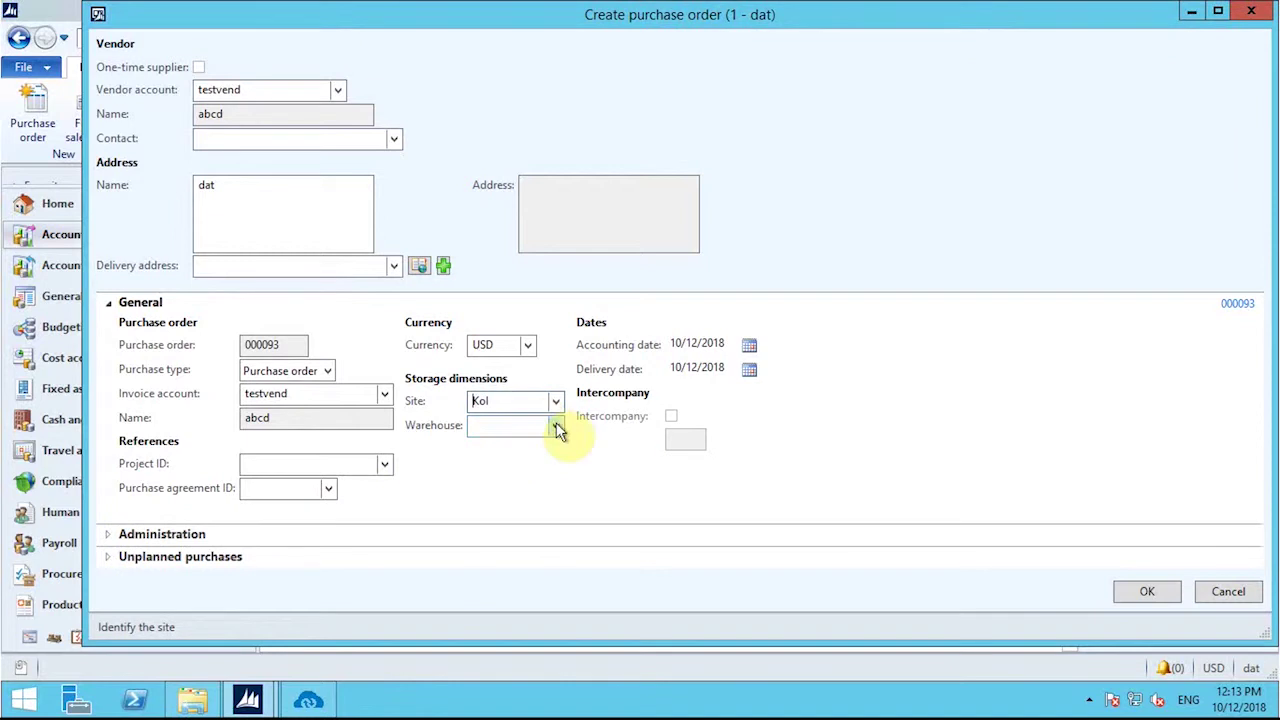
click(556, 426)
click(548, 472)
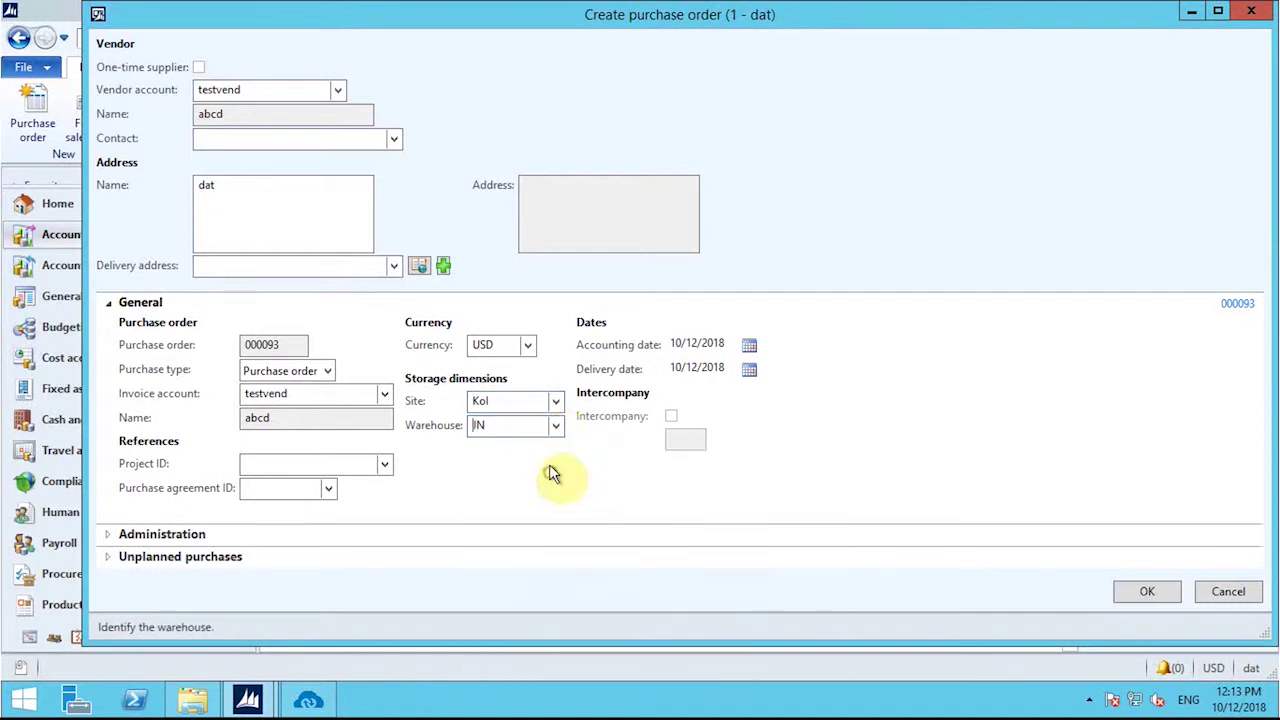
click(1143, 596)
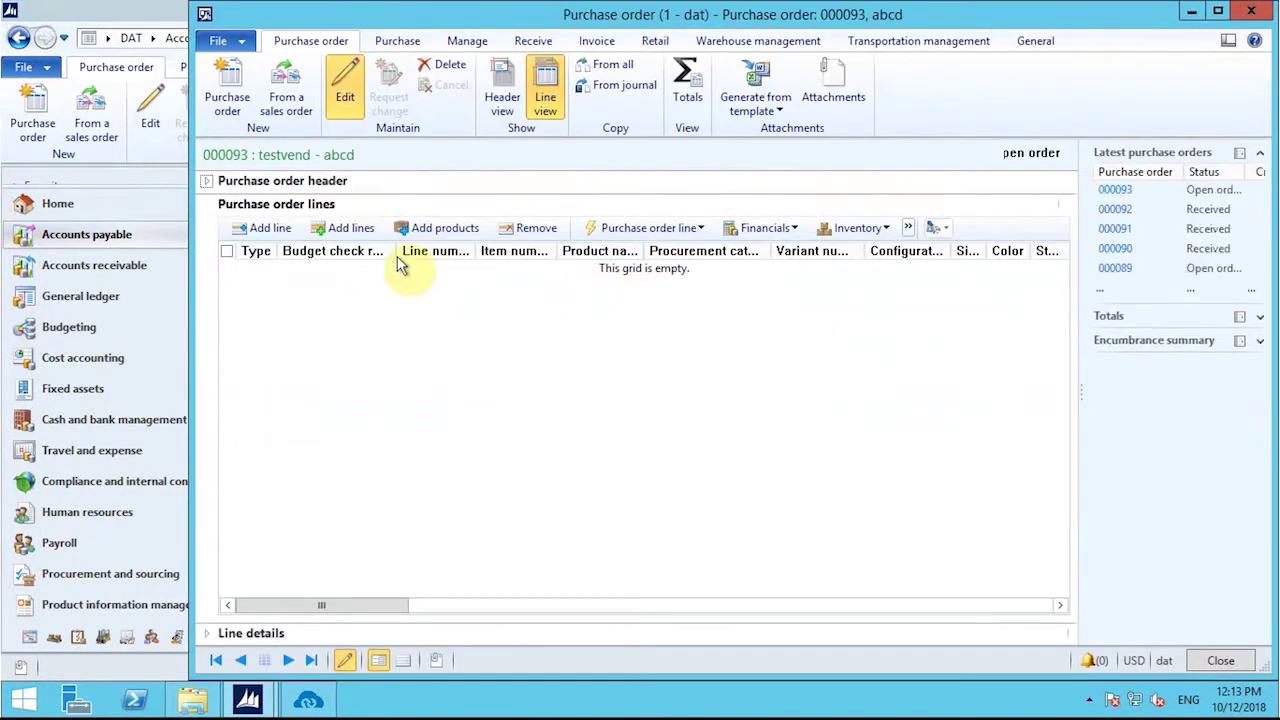
Step: Set the new purchase order line's item to As678 Asuss
click(545, 273)
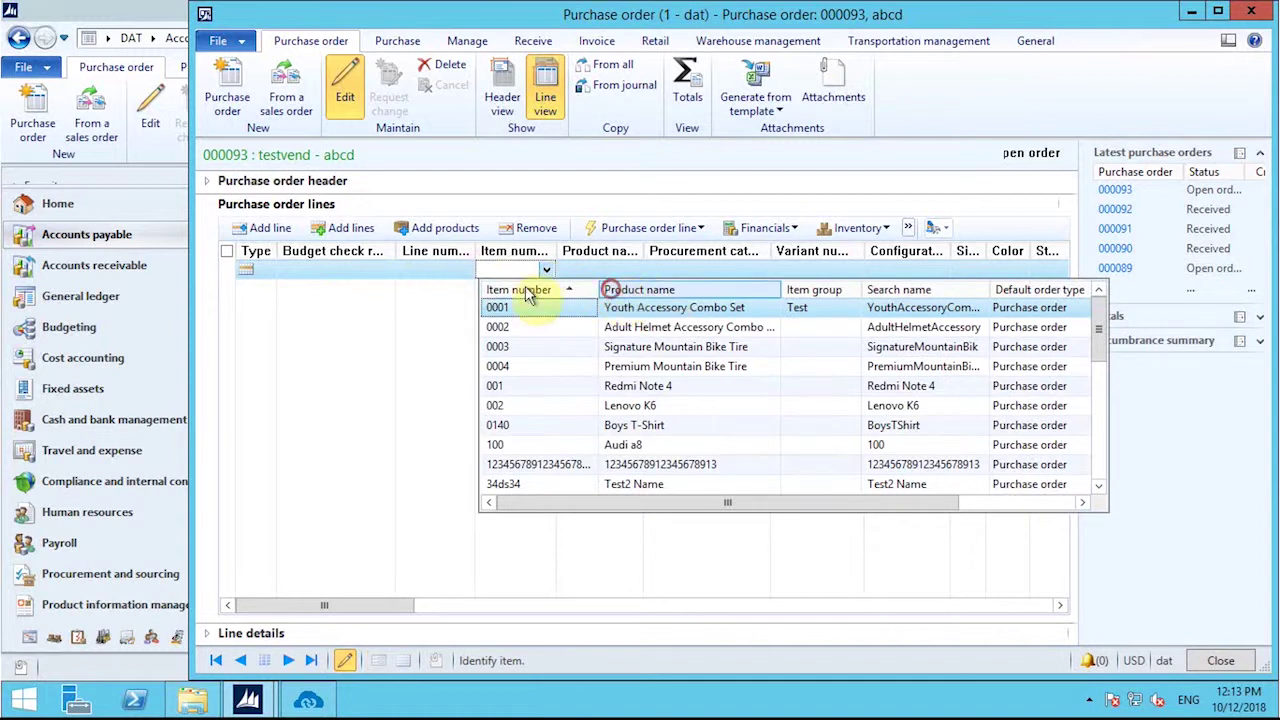
click(493, 270)
text(Asuss)
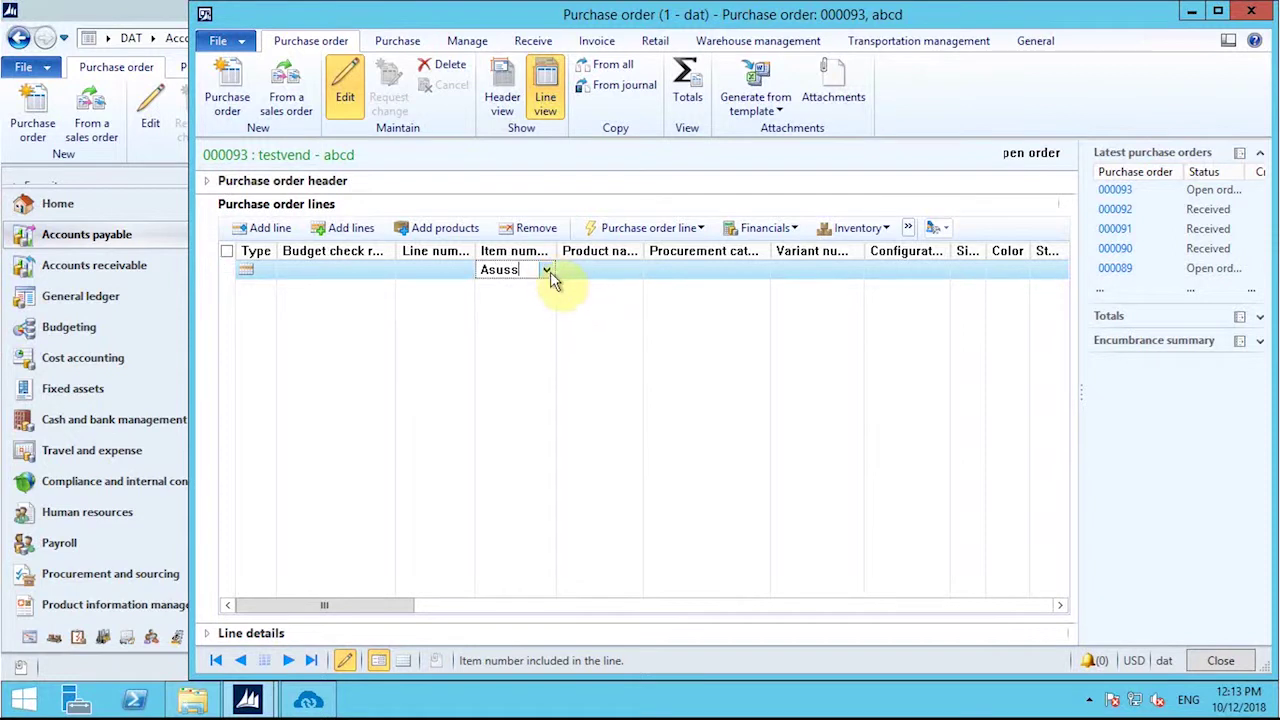
click(547, 272)
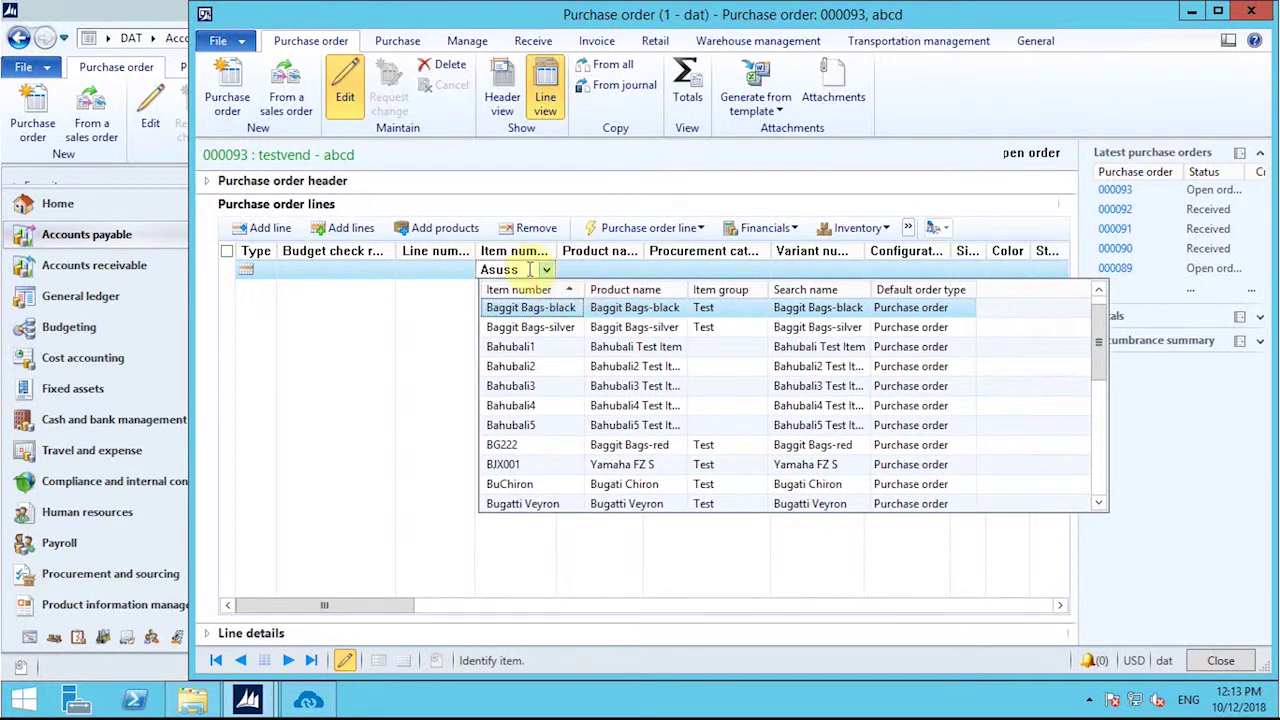
click(527, 269)
text(Ad)
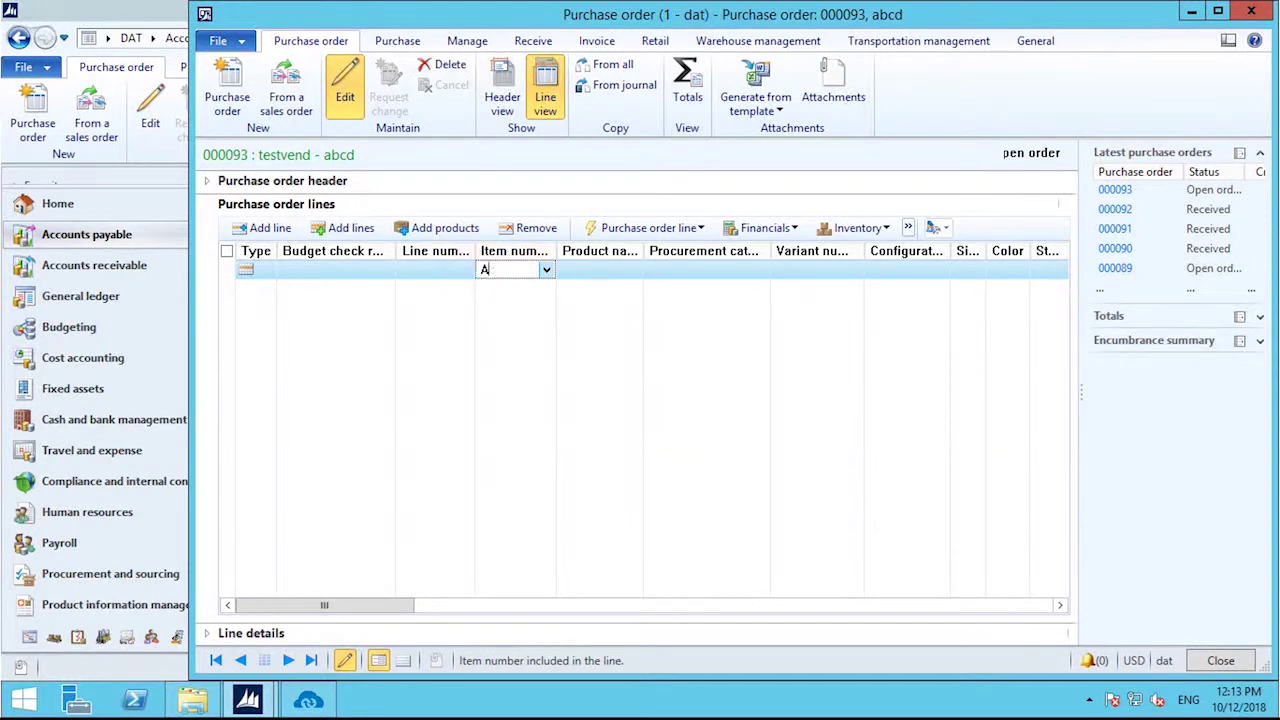
click(609, 271)
Step: Give the Asuss line quantity 900 and unit price 400.00
drag(432, 606, 552, 608)
click(868, 269)
text(900)
click(1020, 268)
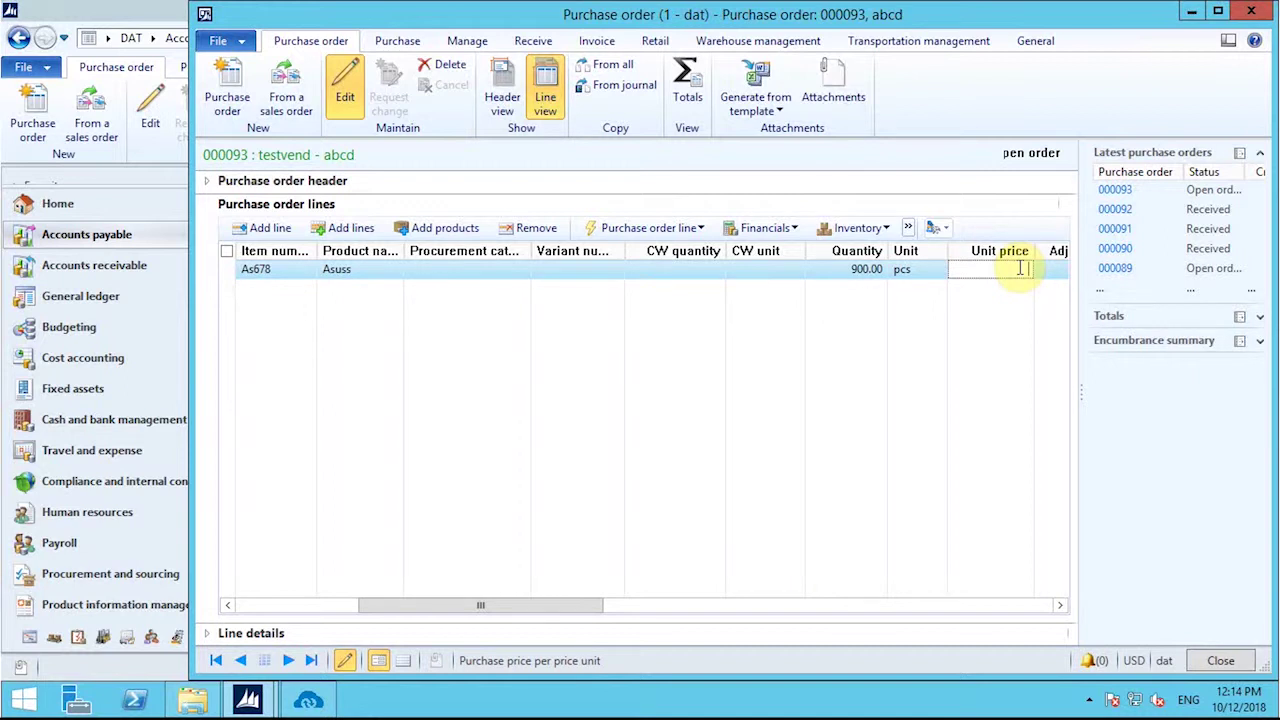
text(400)
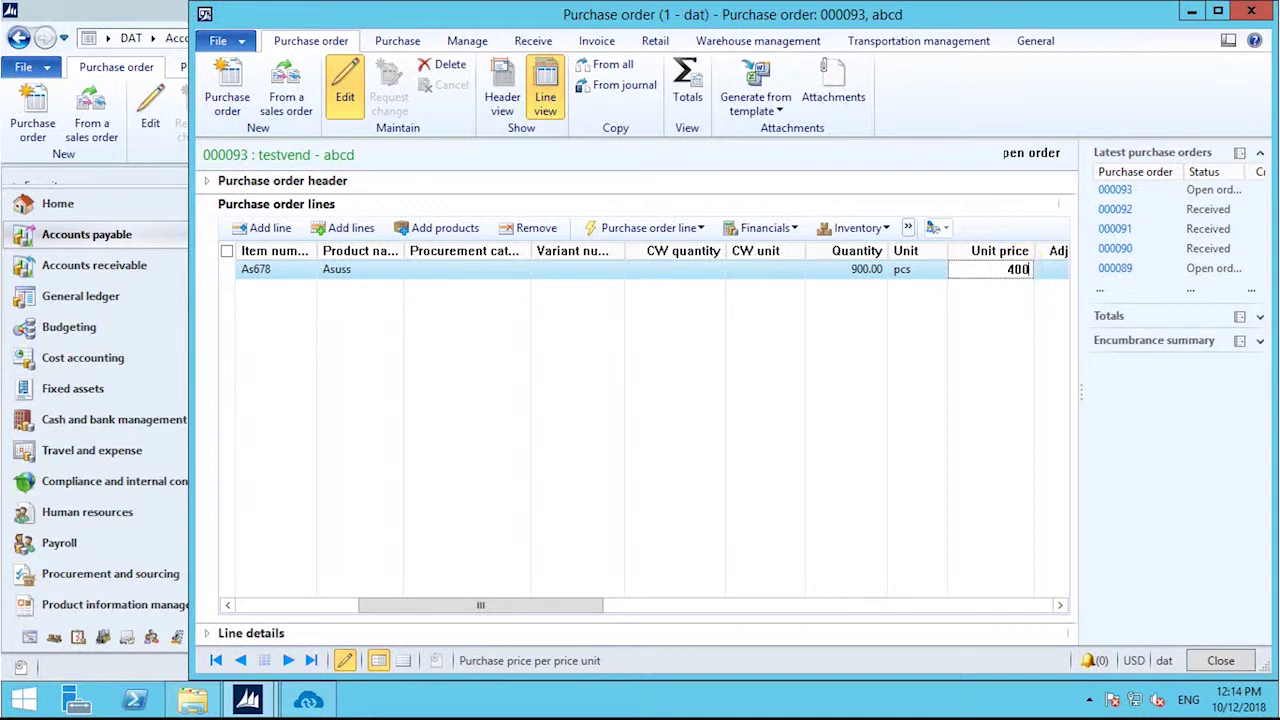
mouse_move(482, 12)
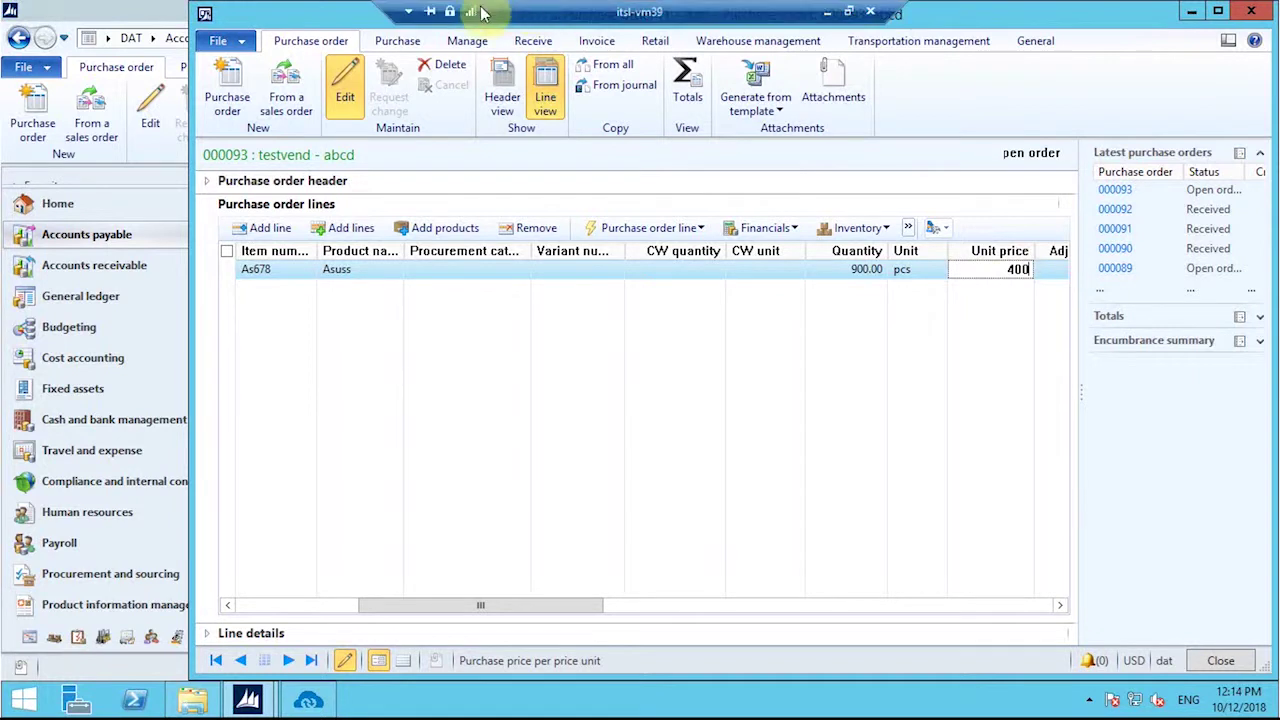
click(1220, 660)
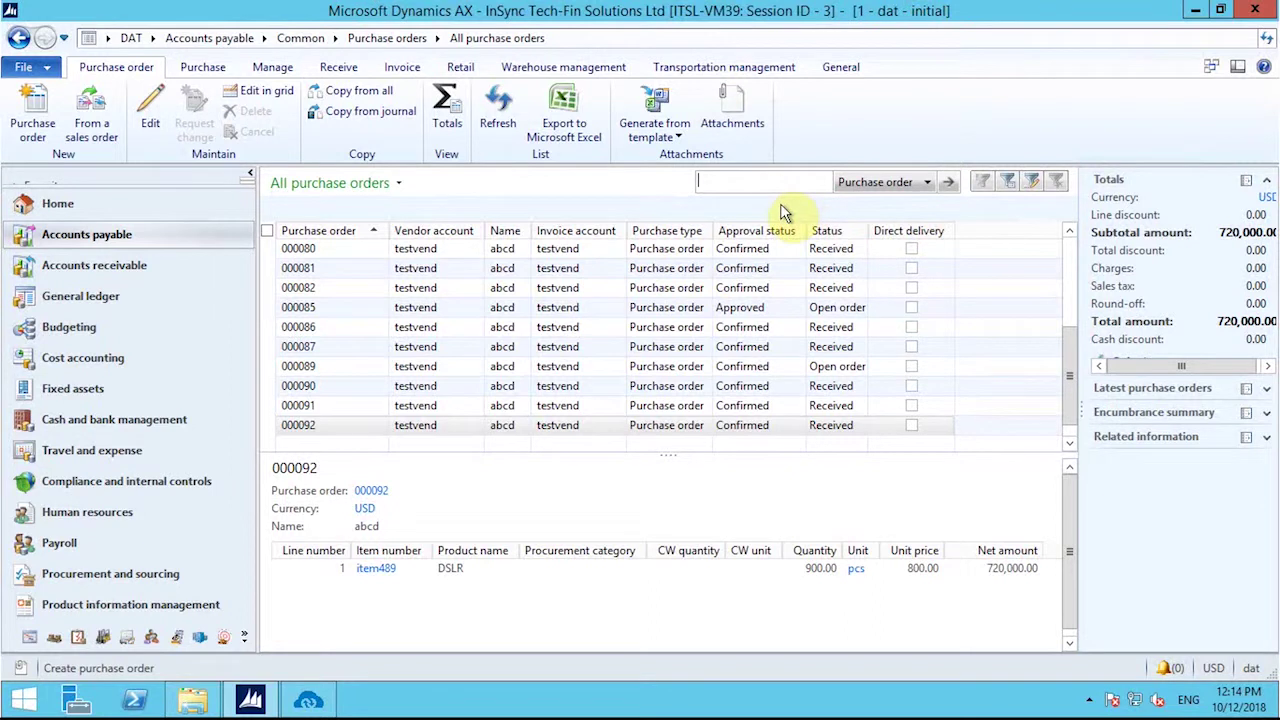
Step: Refresh All purchase orders and select the new Approved order with its Asuss line
click(492, 104)
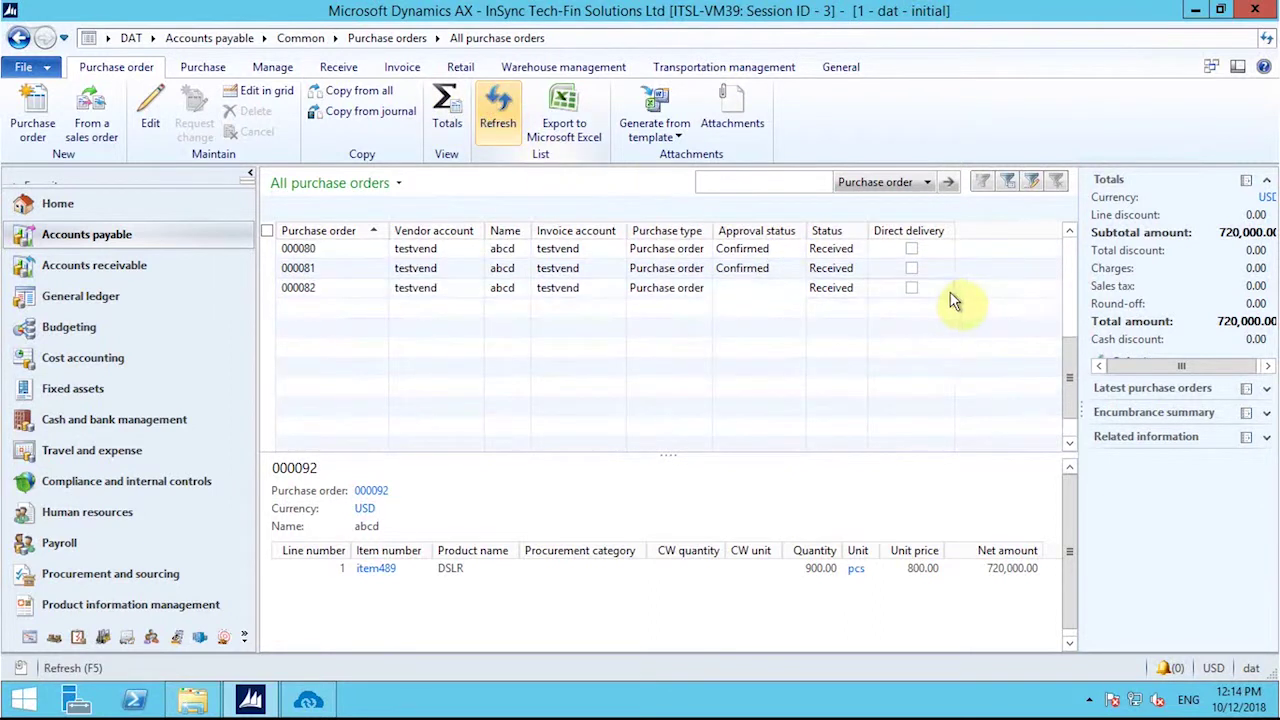
drag(1072, 363, 1088, 436)
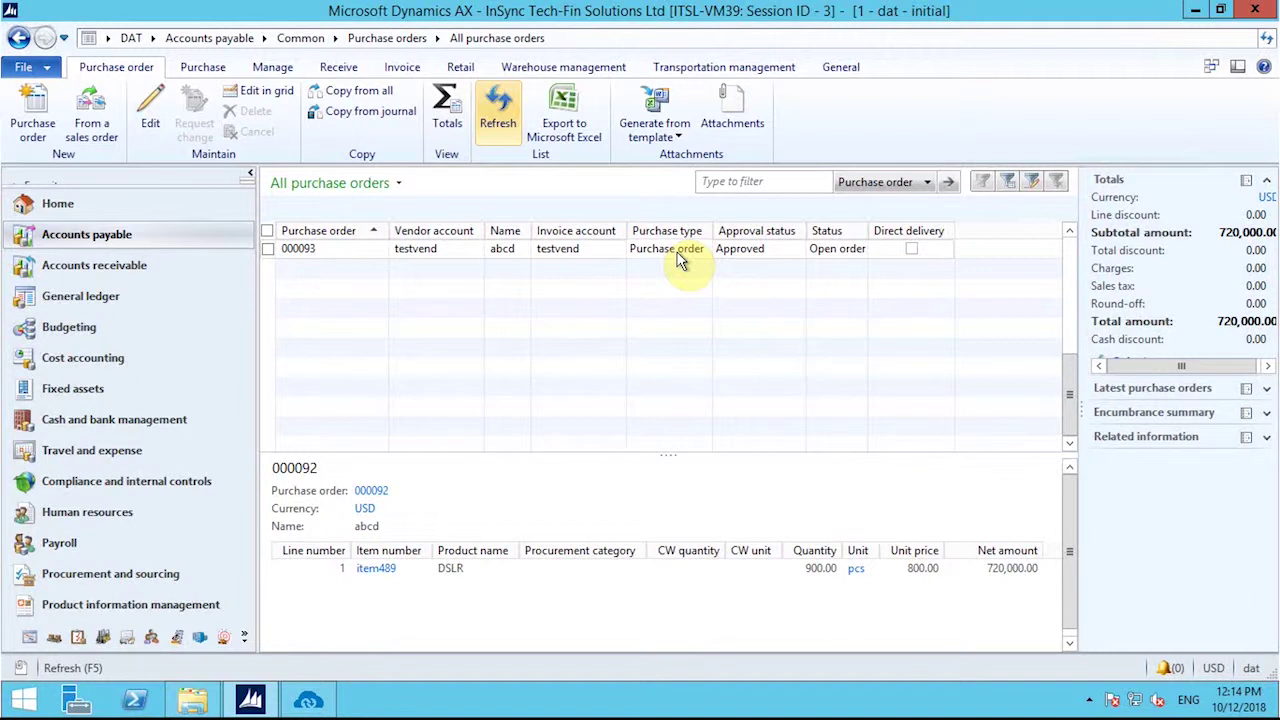
click(453, 249)
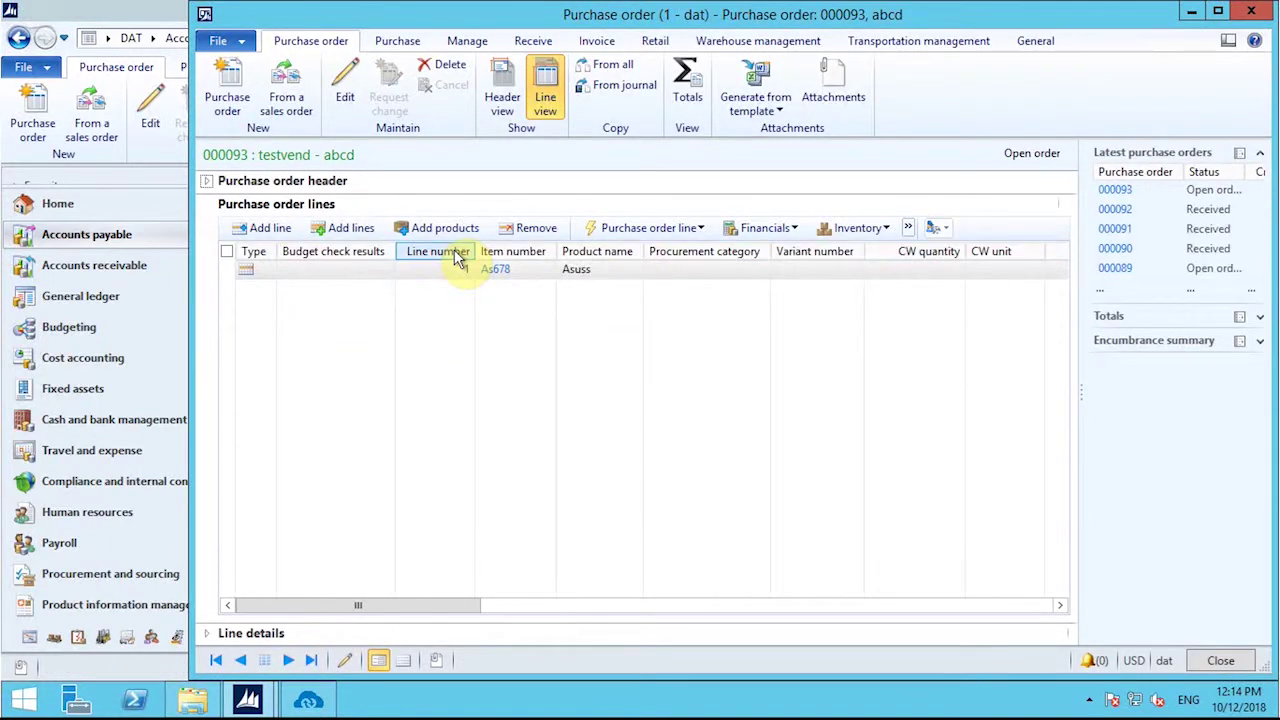
Step: Confirm the purchase order from the Purchase tab
click(397, 45)
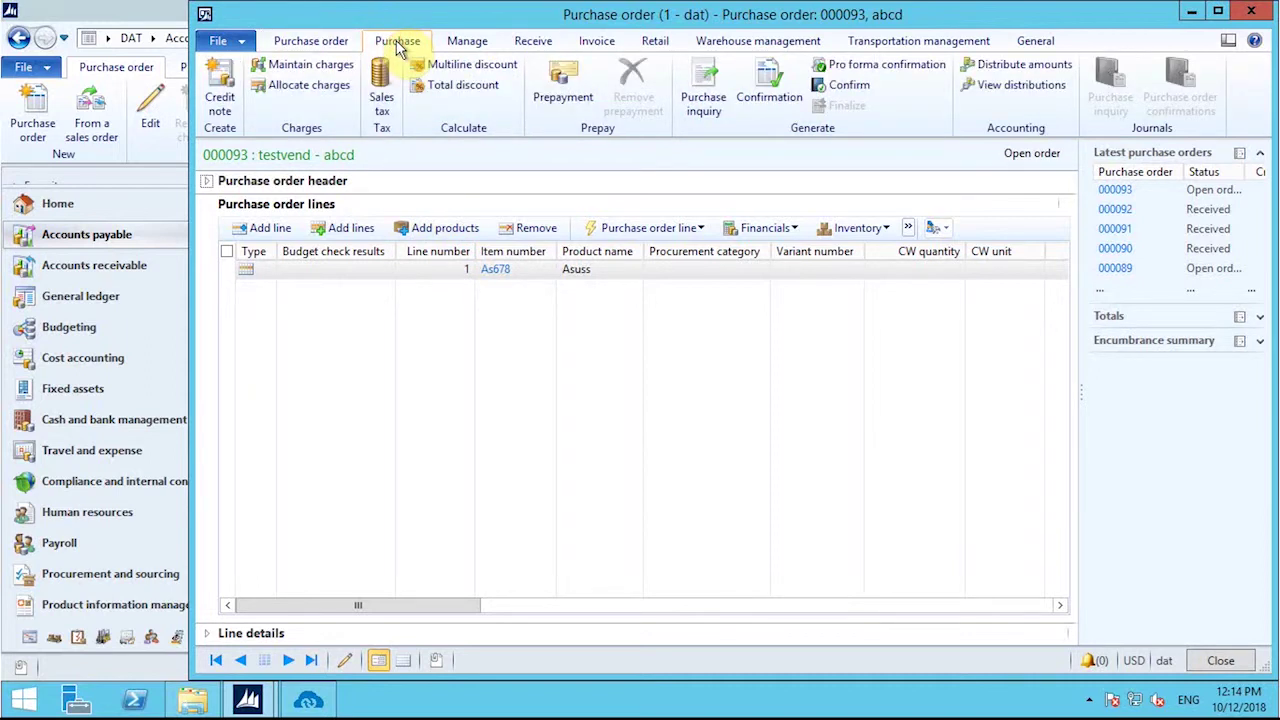
click(762, 95)
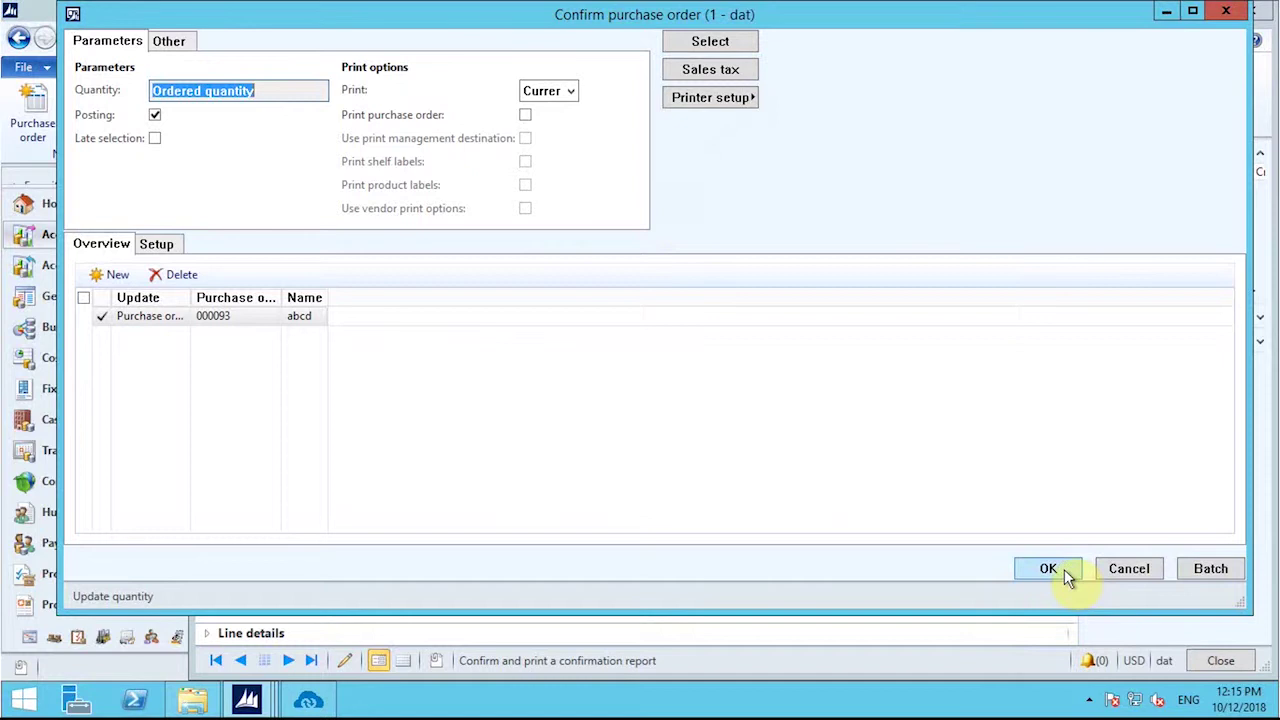
click(1048, 568)
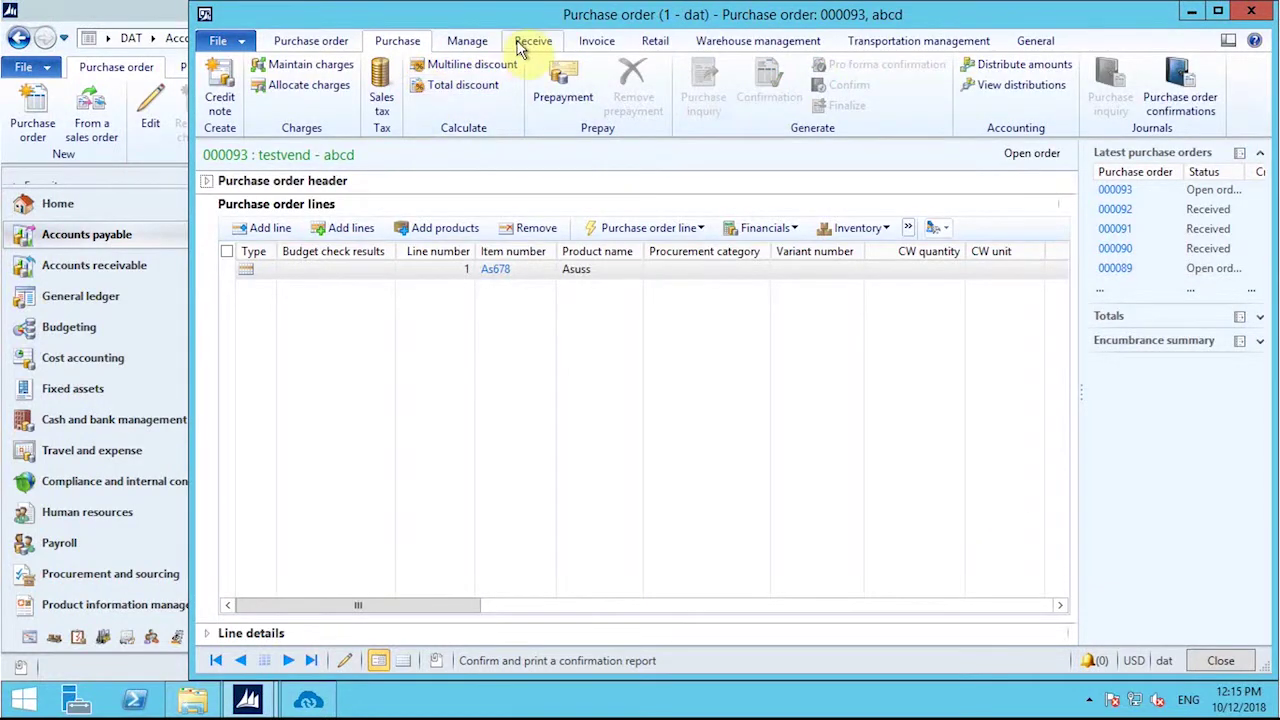
Step: Post product receipt trg567 for the order, then close the Infolog and order form
click(528, 42)
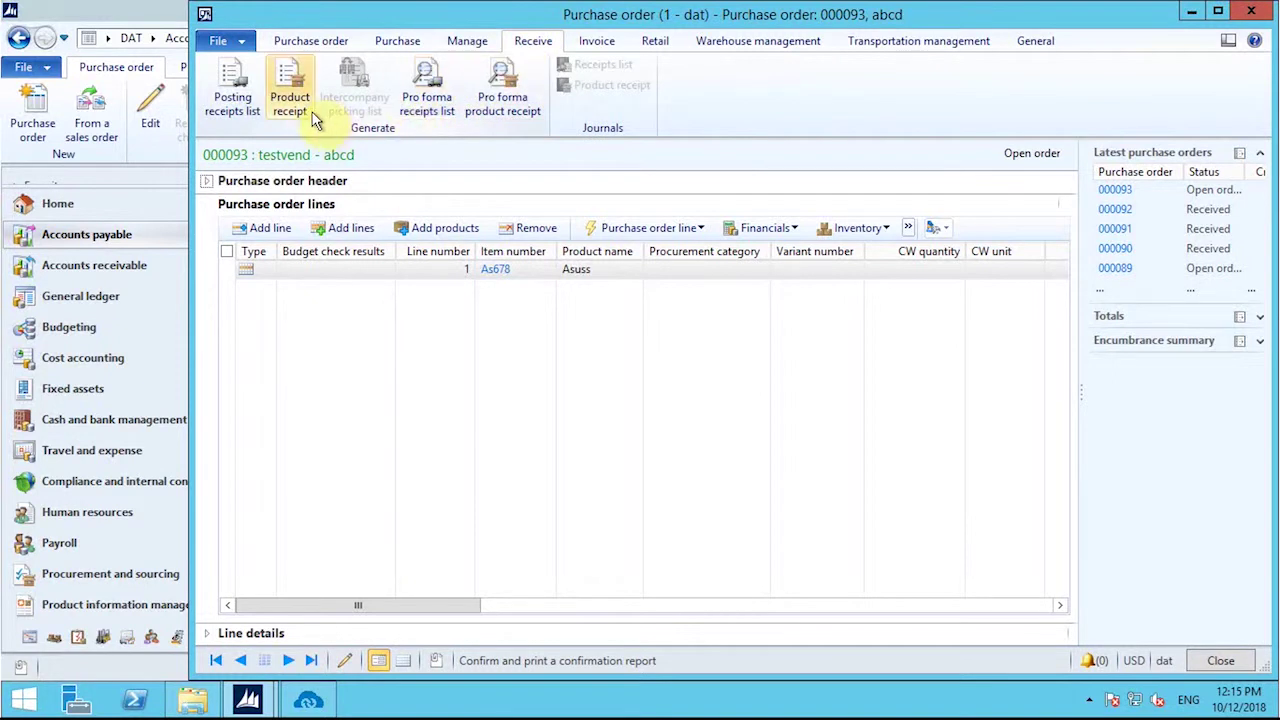
click(290, 100)
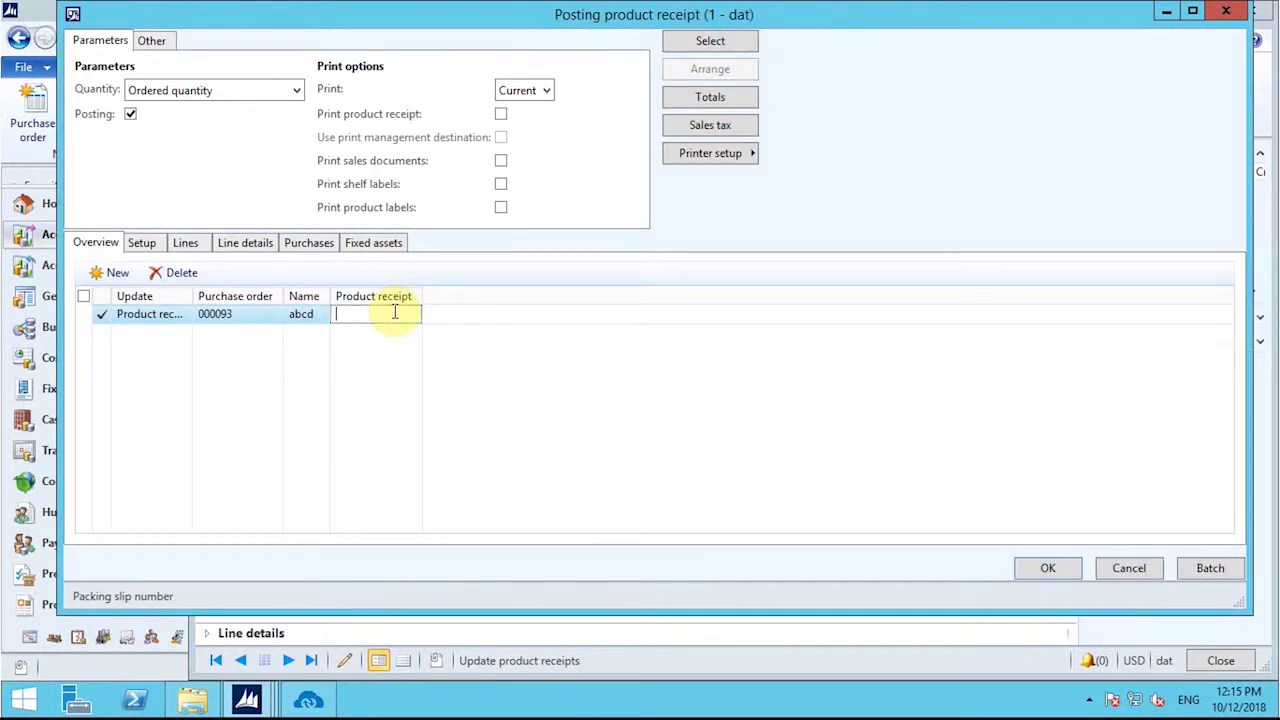
text(trg567)
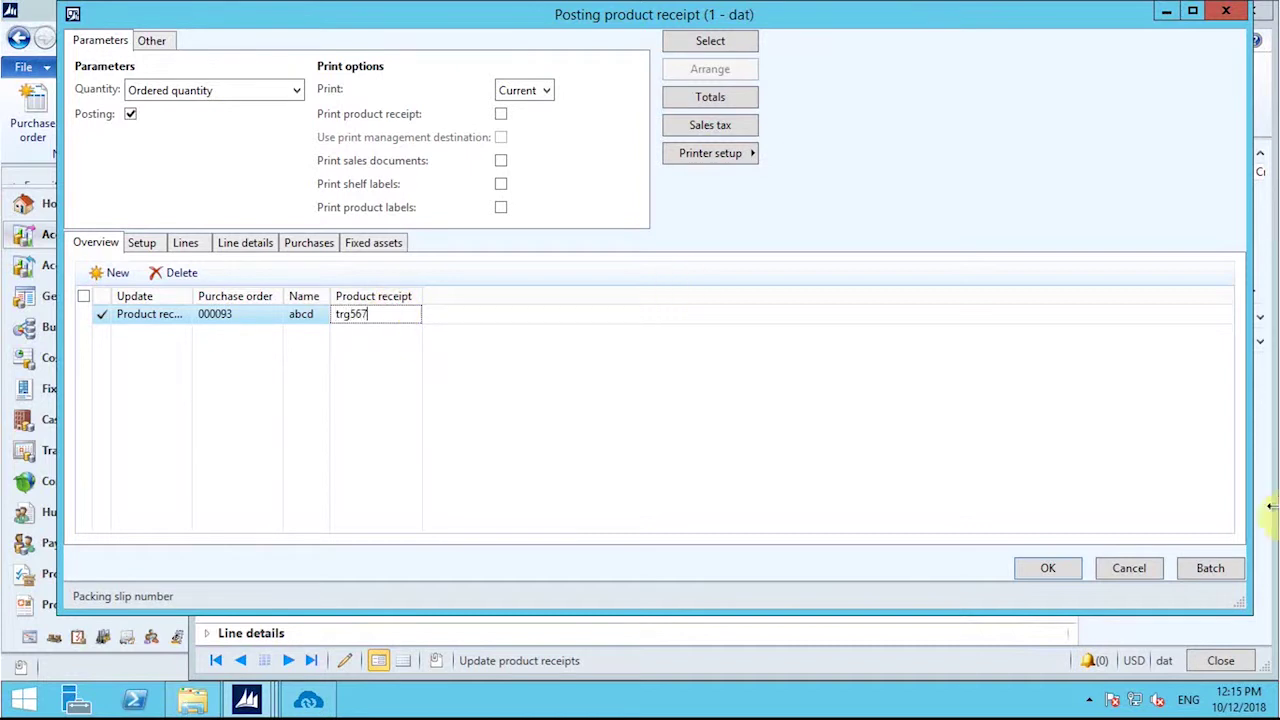
click(1058, 570)
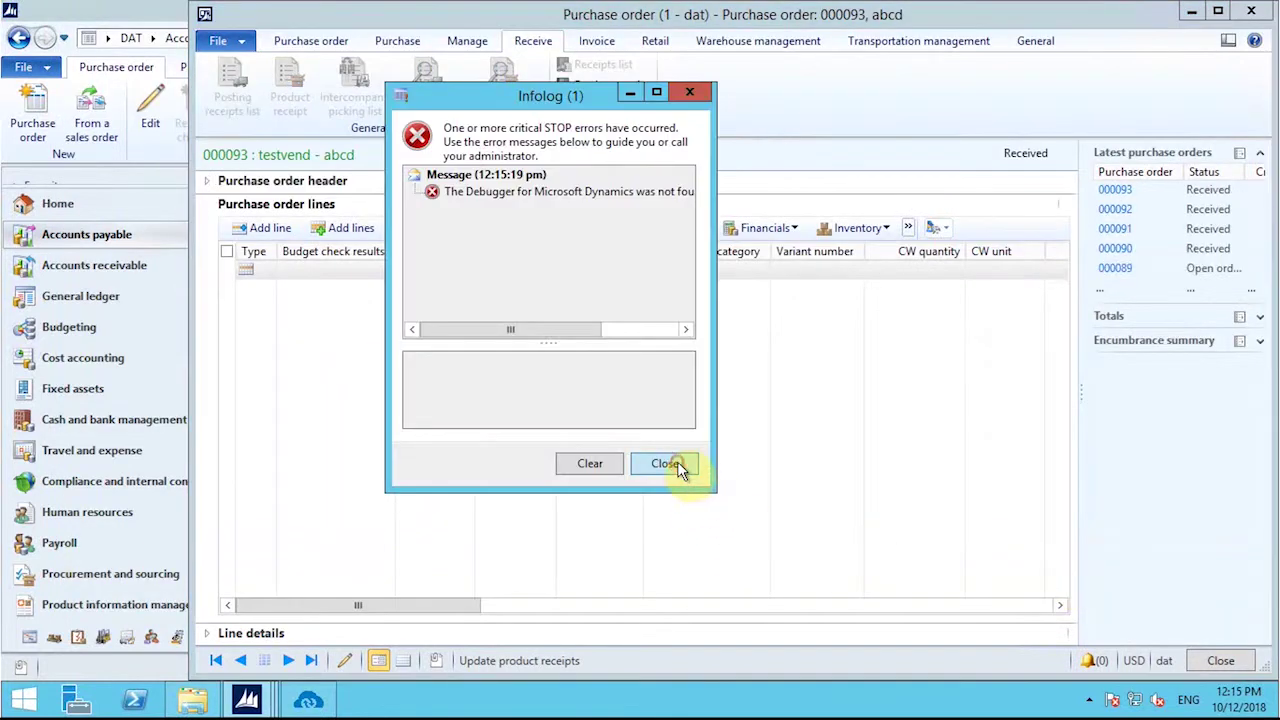
click(666, 464)
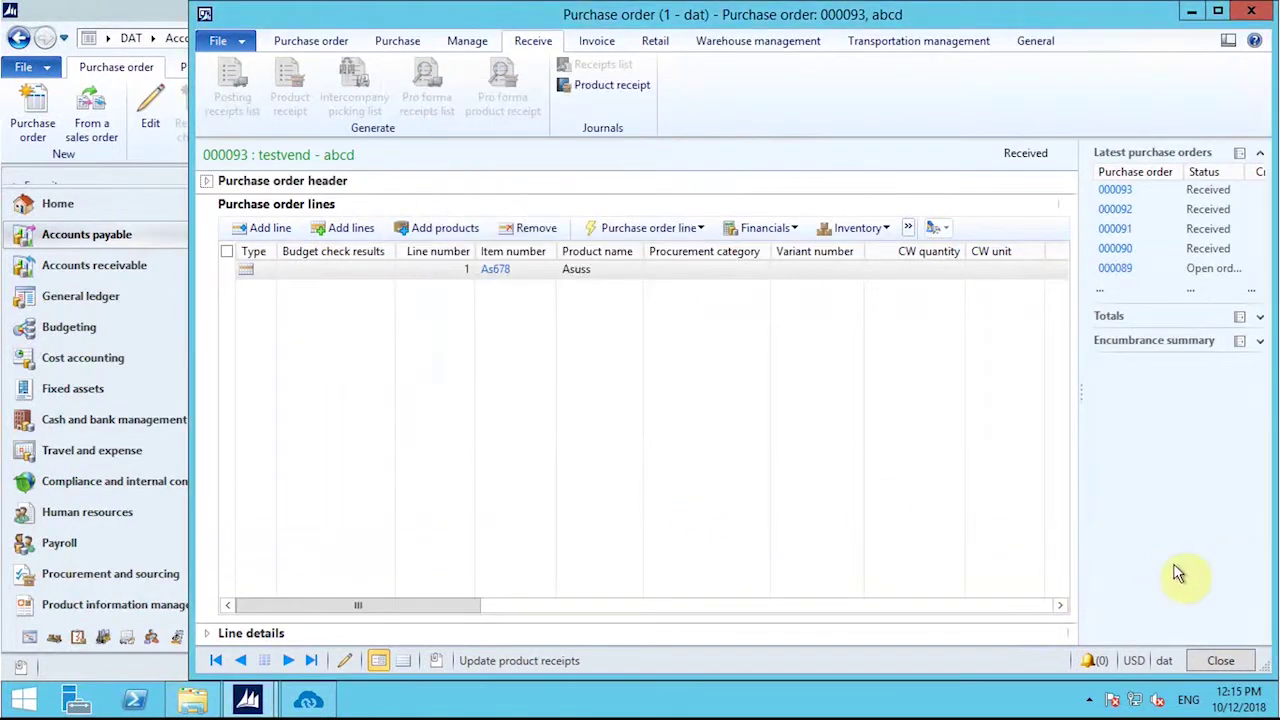
click(1222, 661)
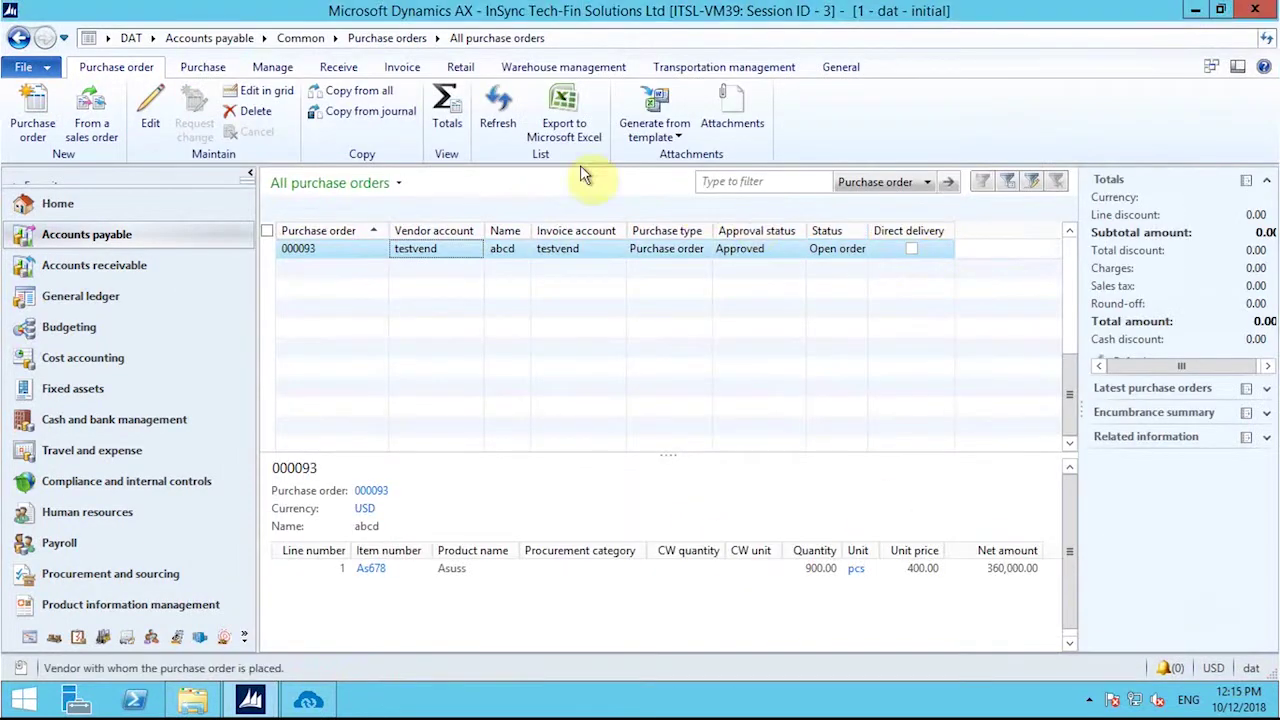
Step: Refresh the list to see the order Received at 360,000.00 USD, then go to Product information management
click(497, 105)
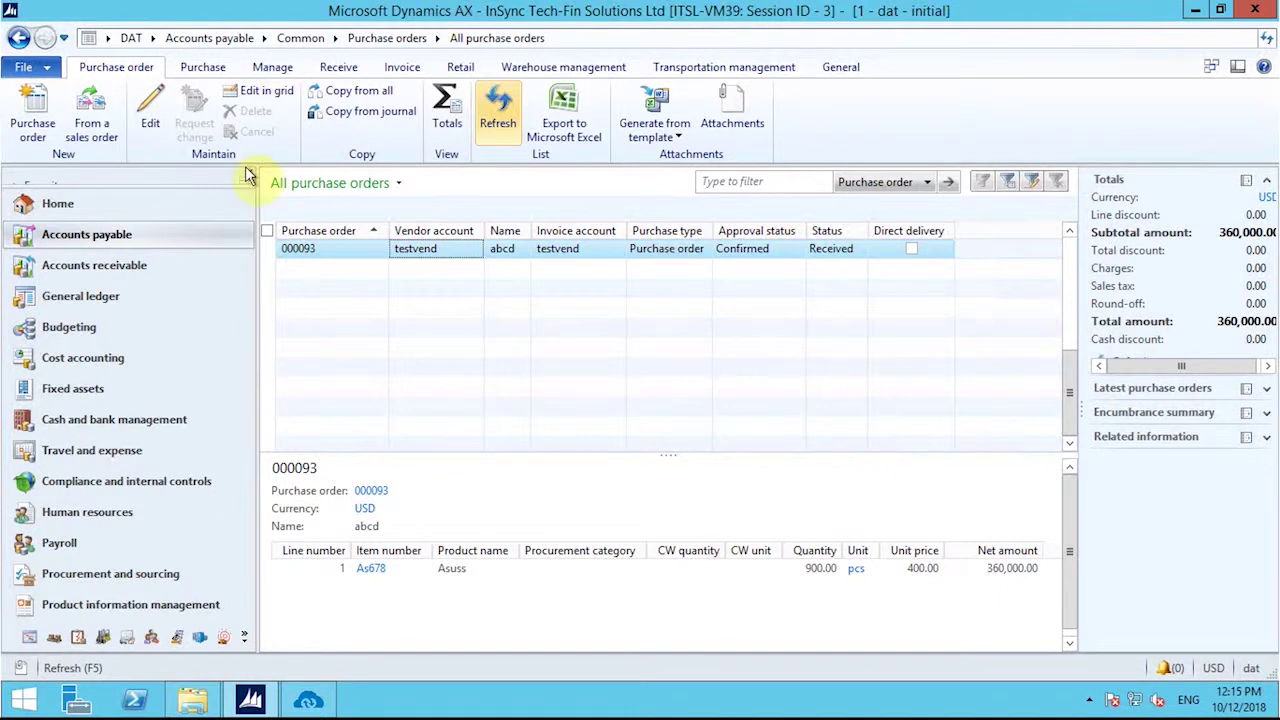
click(200, 607)
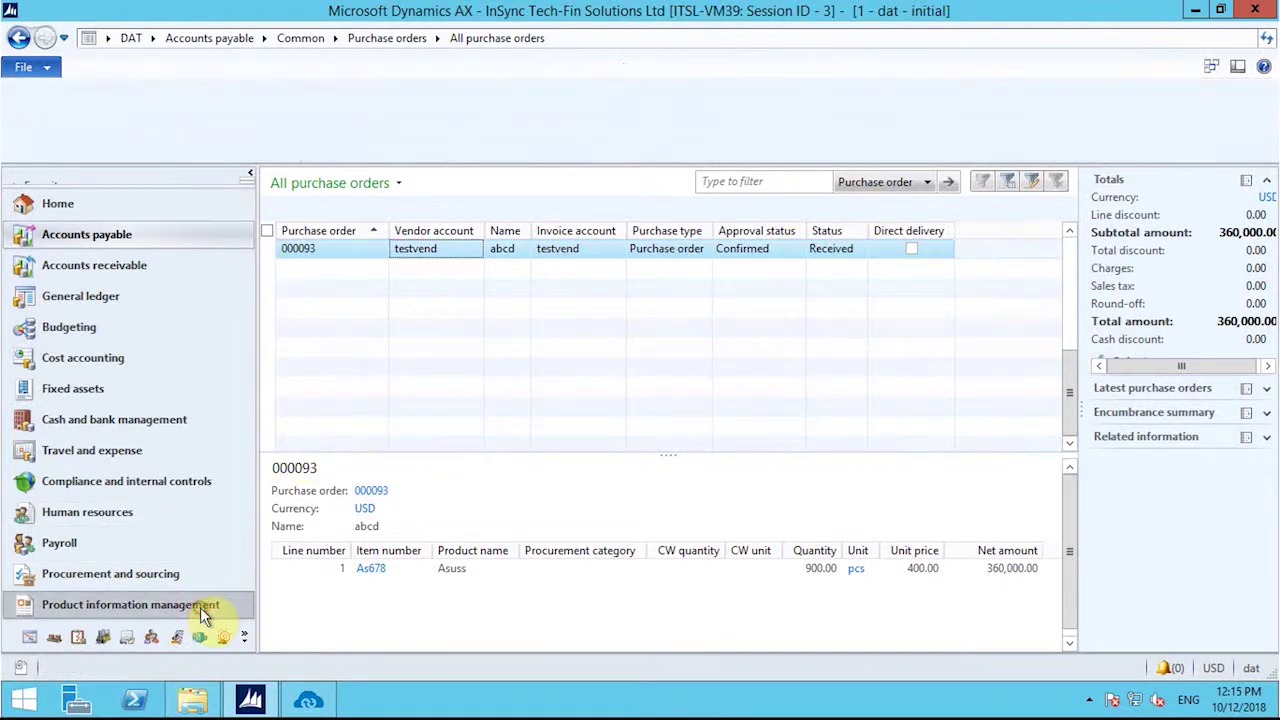
Step: Filter released products to Asuss and check As678 shows 900.00 on hand at Kol/JN
click(340, 208)
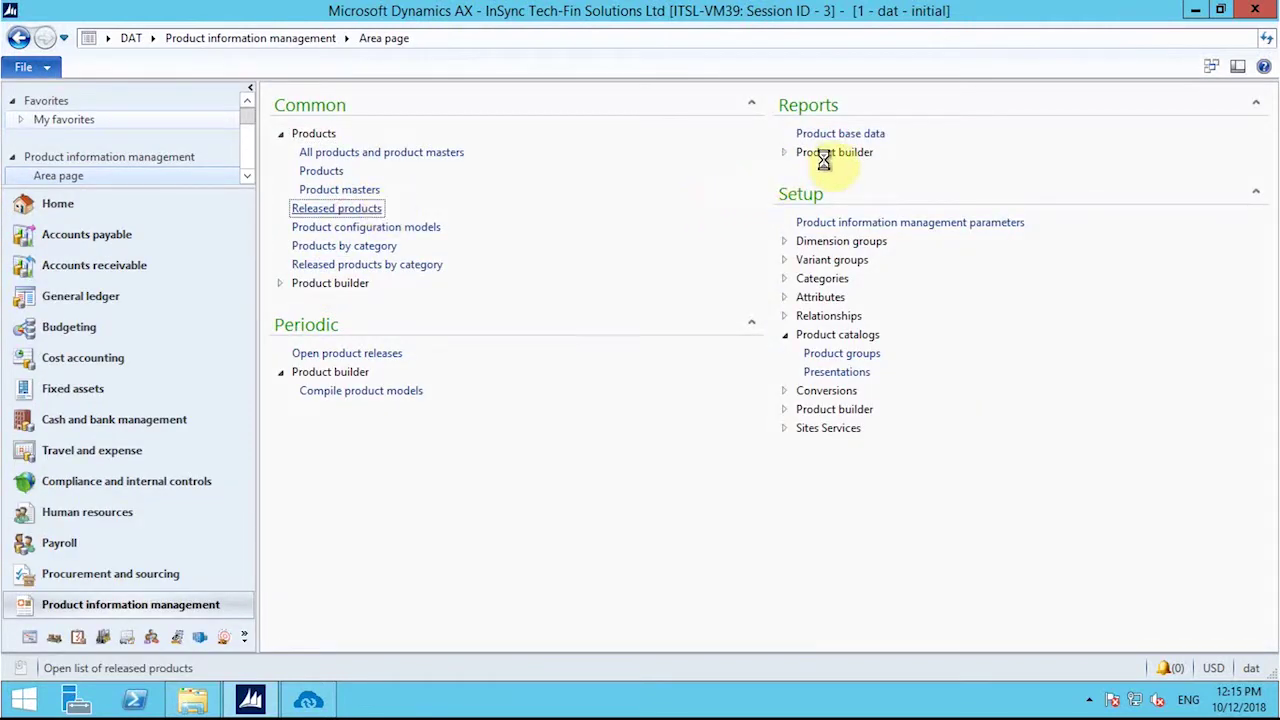
text(Asuss)
key(Return)
click(518, 230)
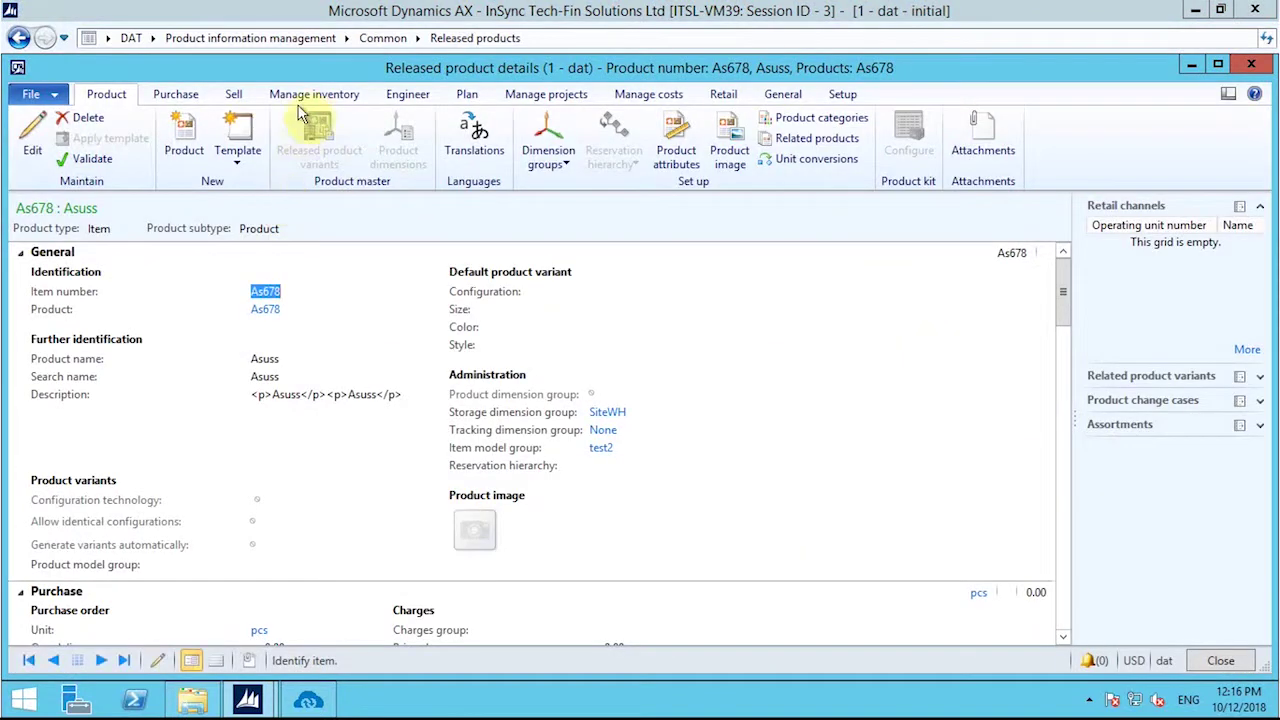
click(306, 95)
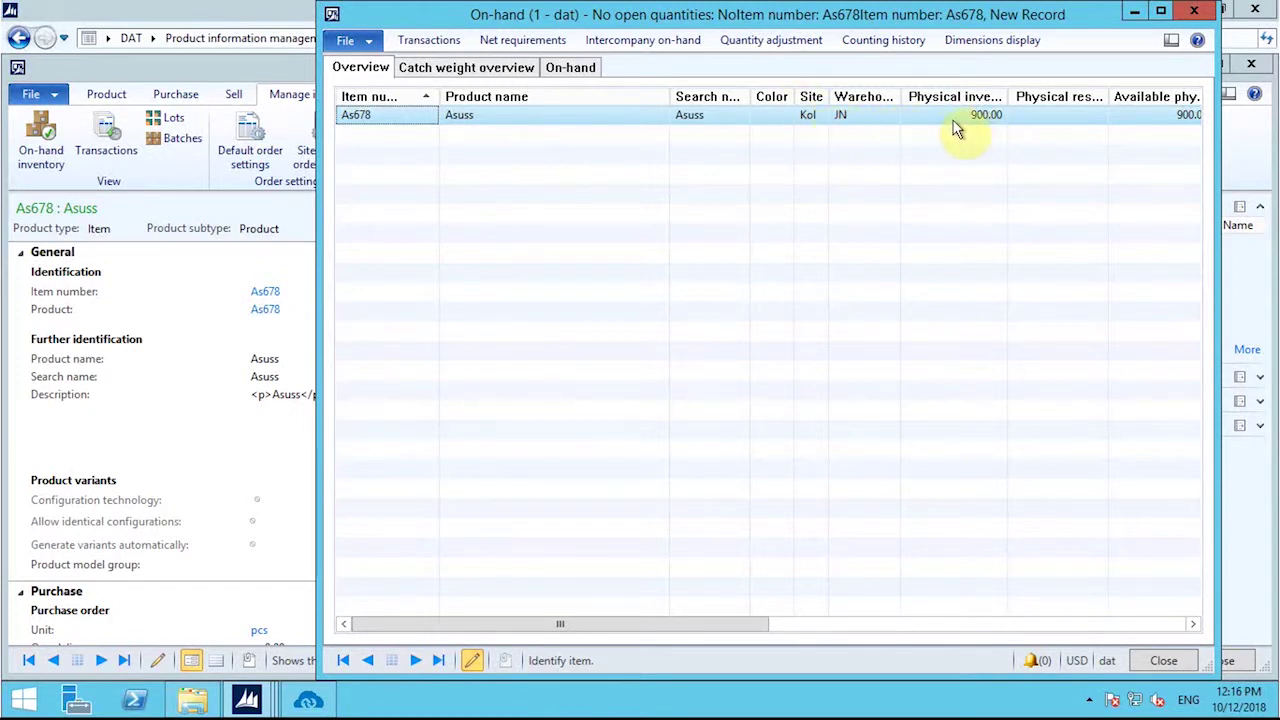
drag(603, 632, 1020, 620)
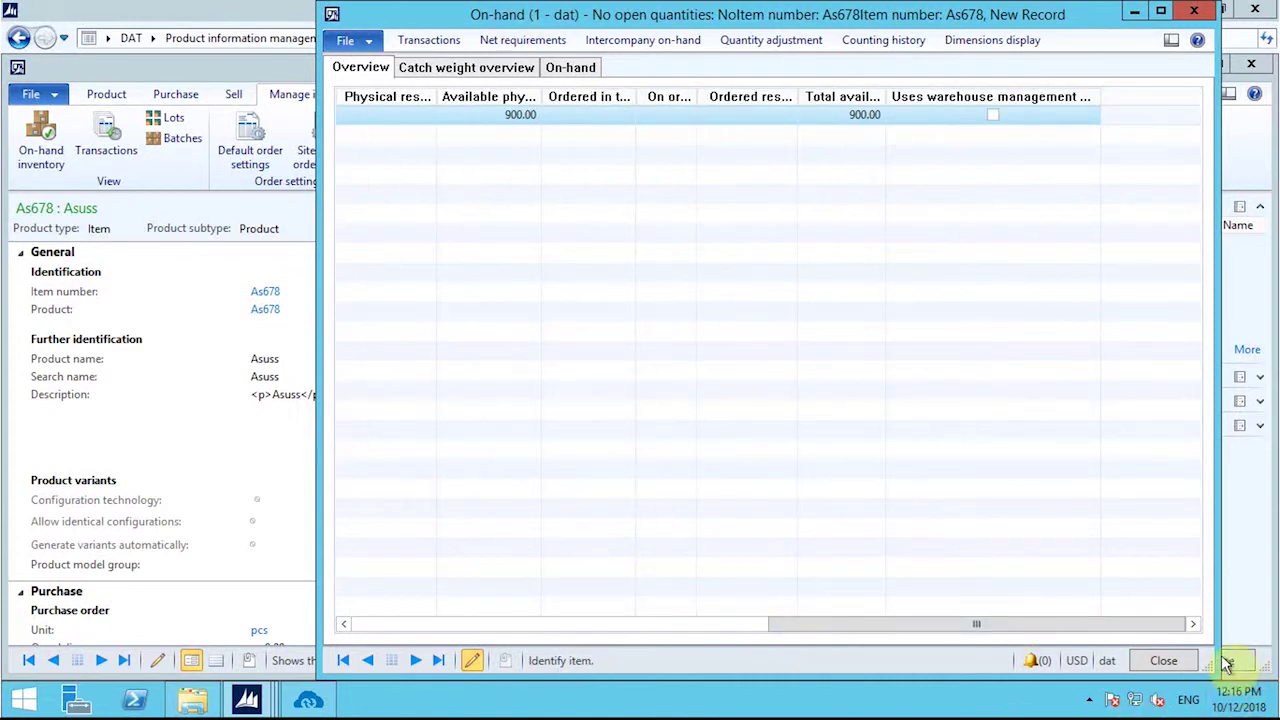
click(1168, 661)
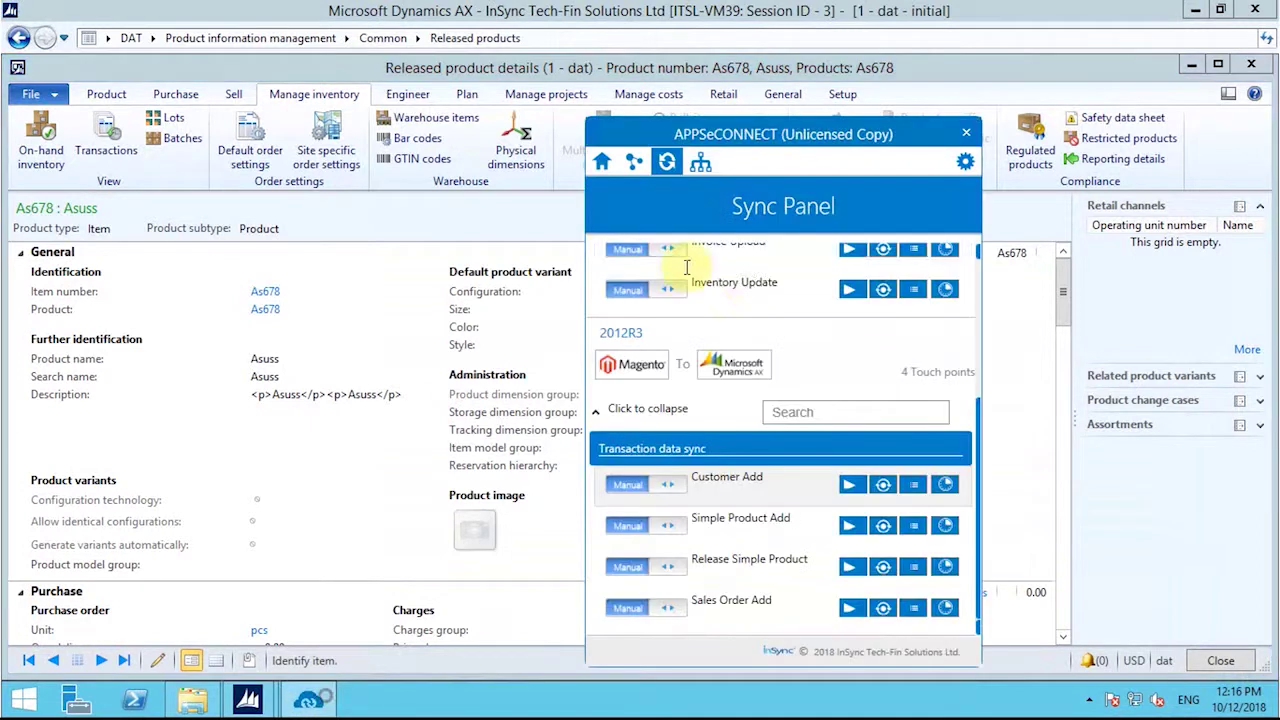
Step: Run the Inventory Update sync and check its logs show As678 pushed successfully, then return to Magento
scroll(890, 462, up, 3)
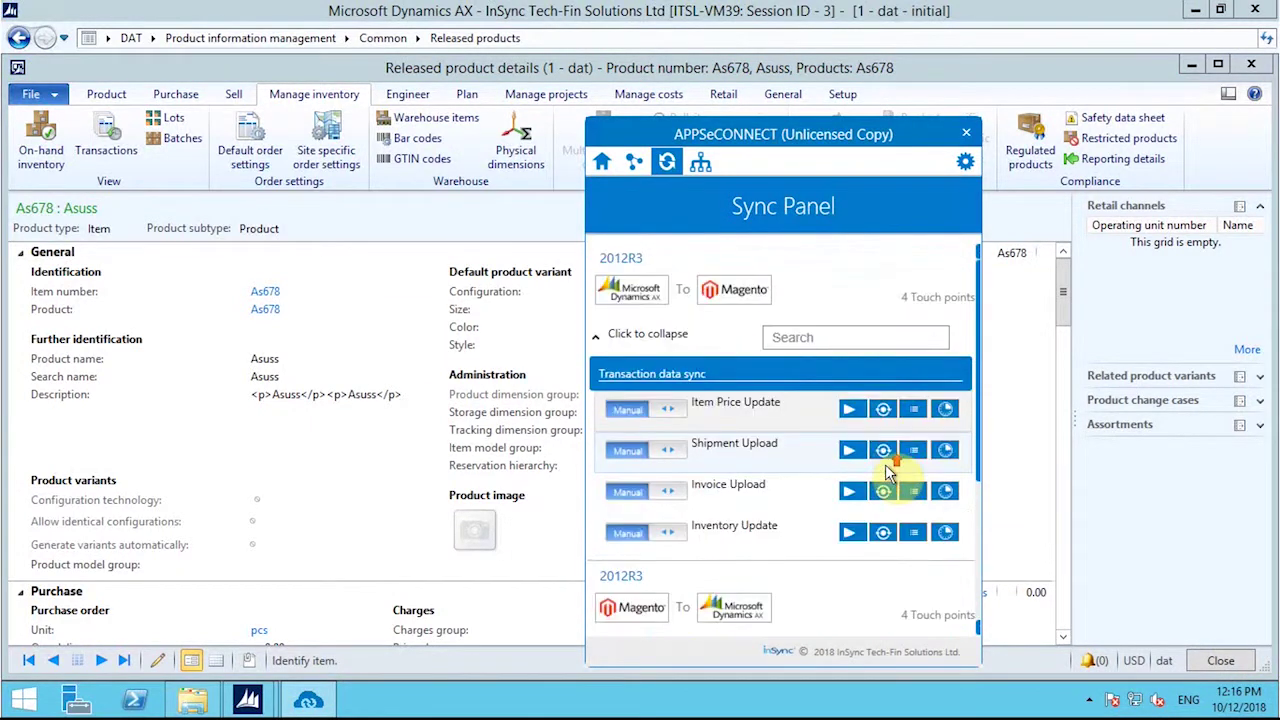
click(852, 534)
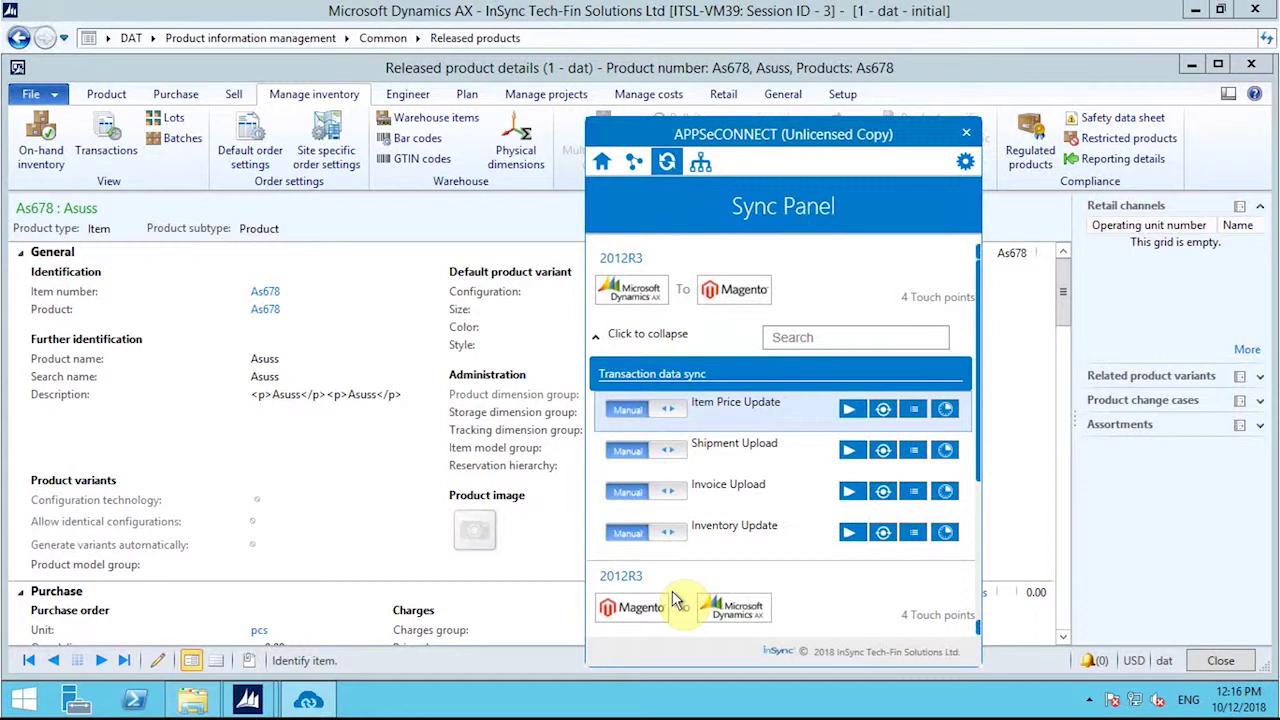
mouse_move(622, 10)
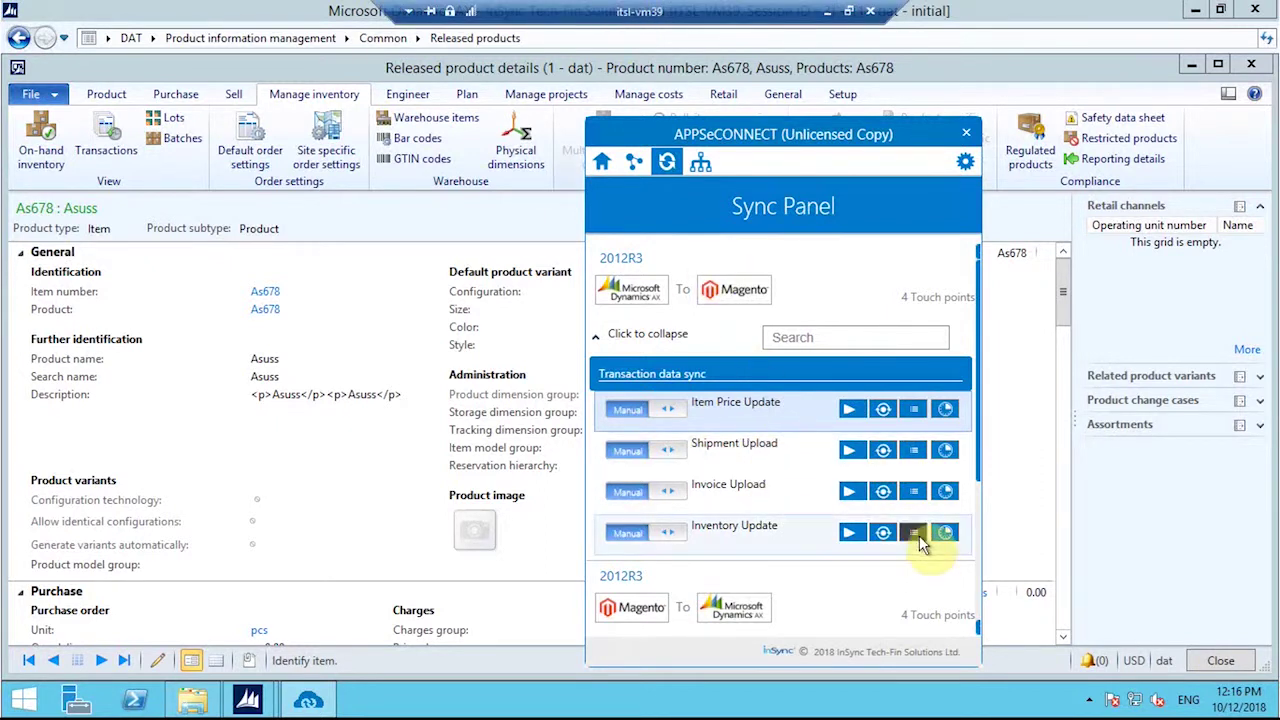
click(915, 533)
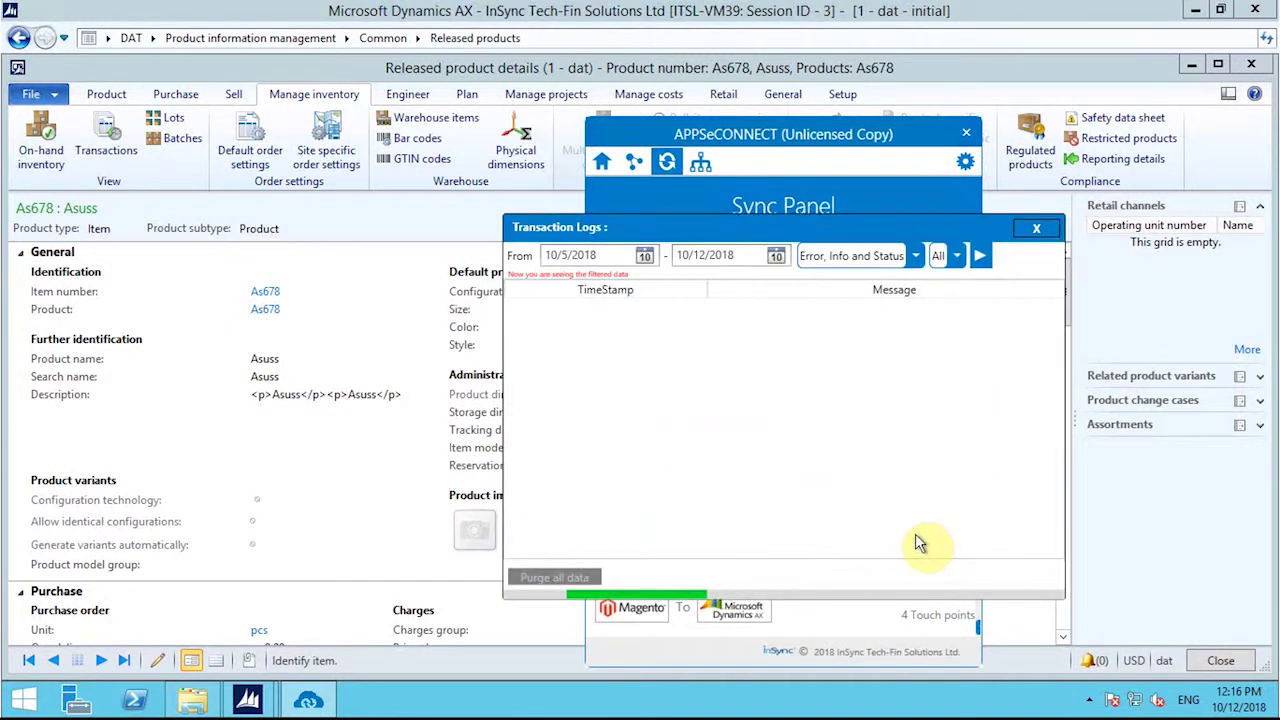
click(1036, 229)
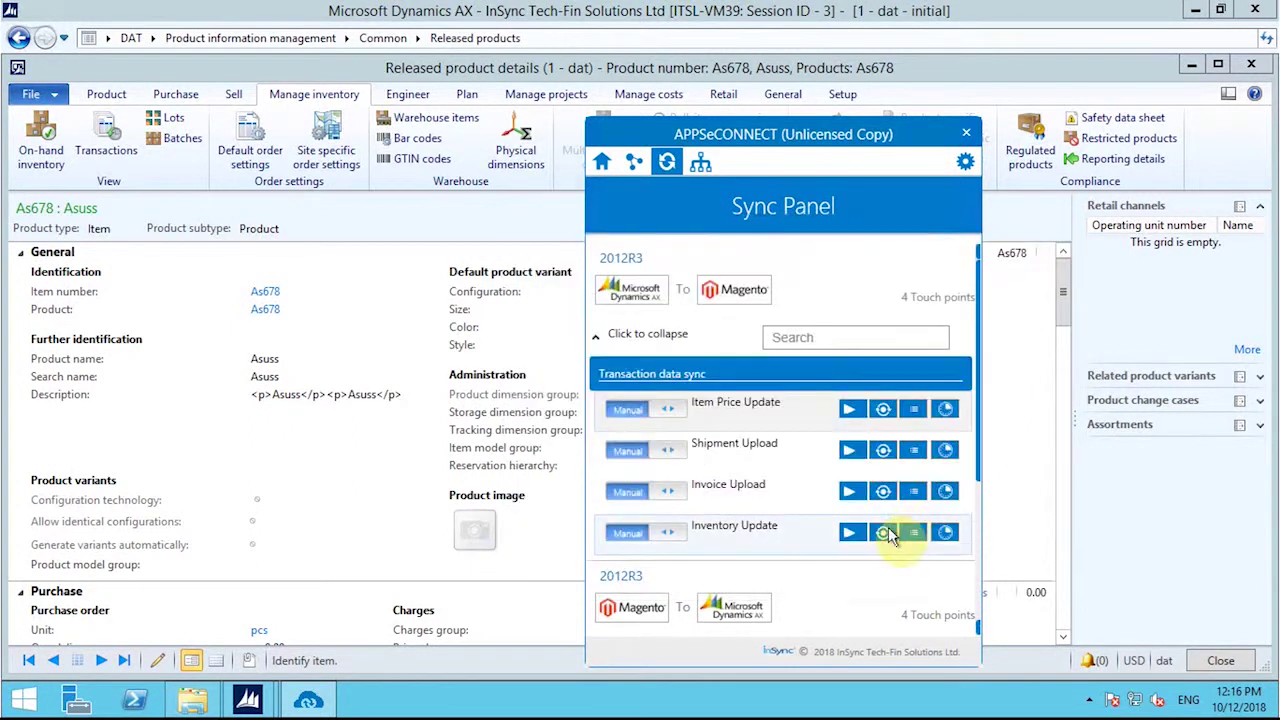
click(900, 534)
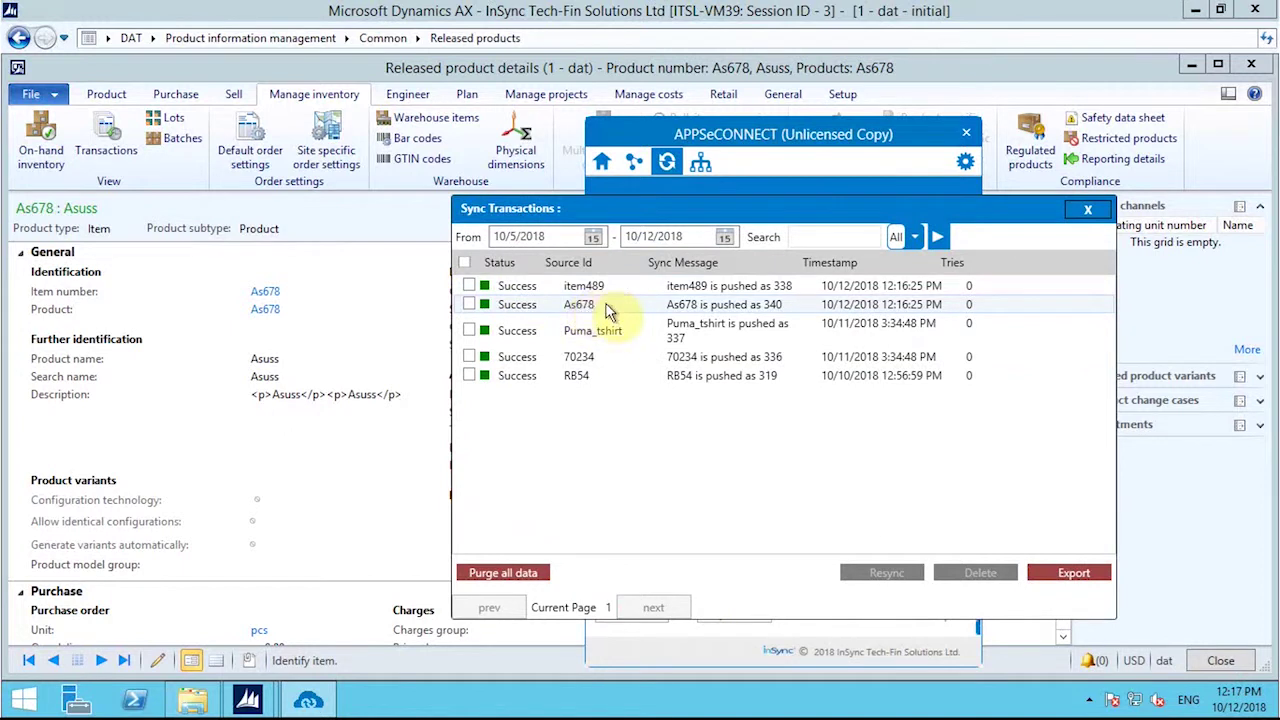
click(1087, 209)
click(826, 12)
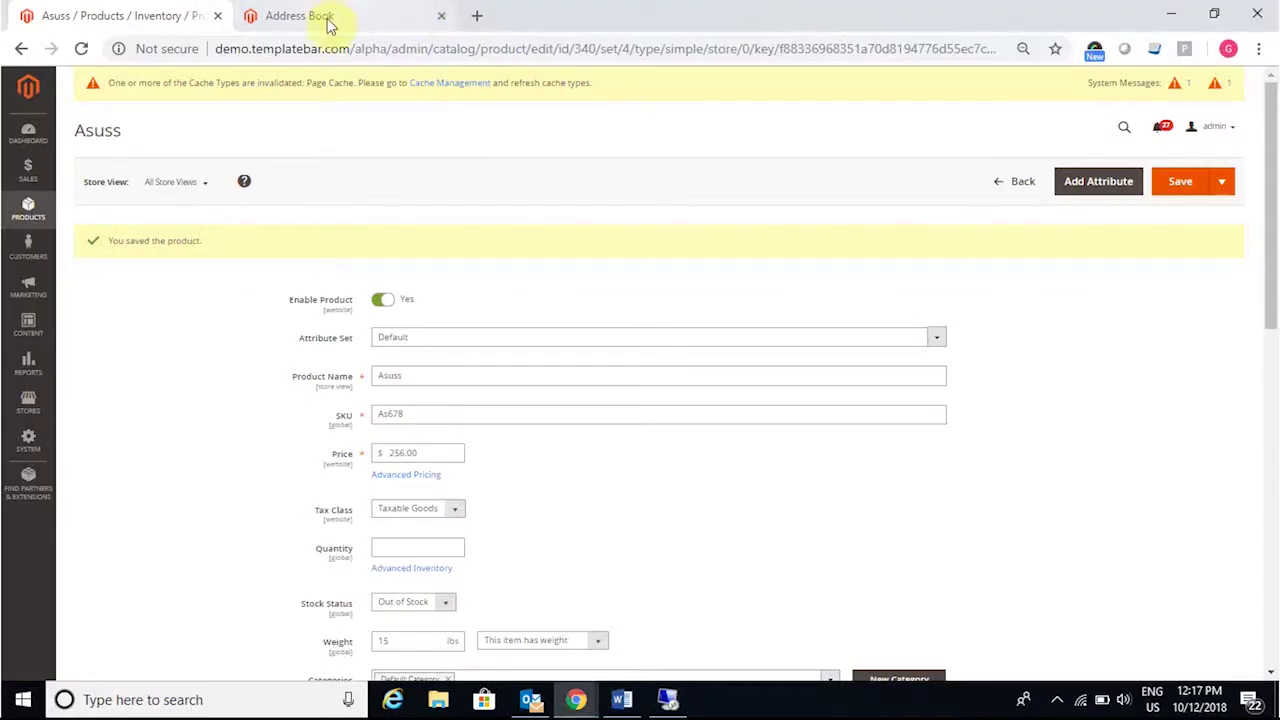
Step: Verify Asuss shows quantity 900 In Stock in Magento Admin, then search the storefront for Asuss
click(82, 49)
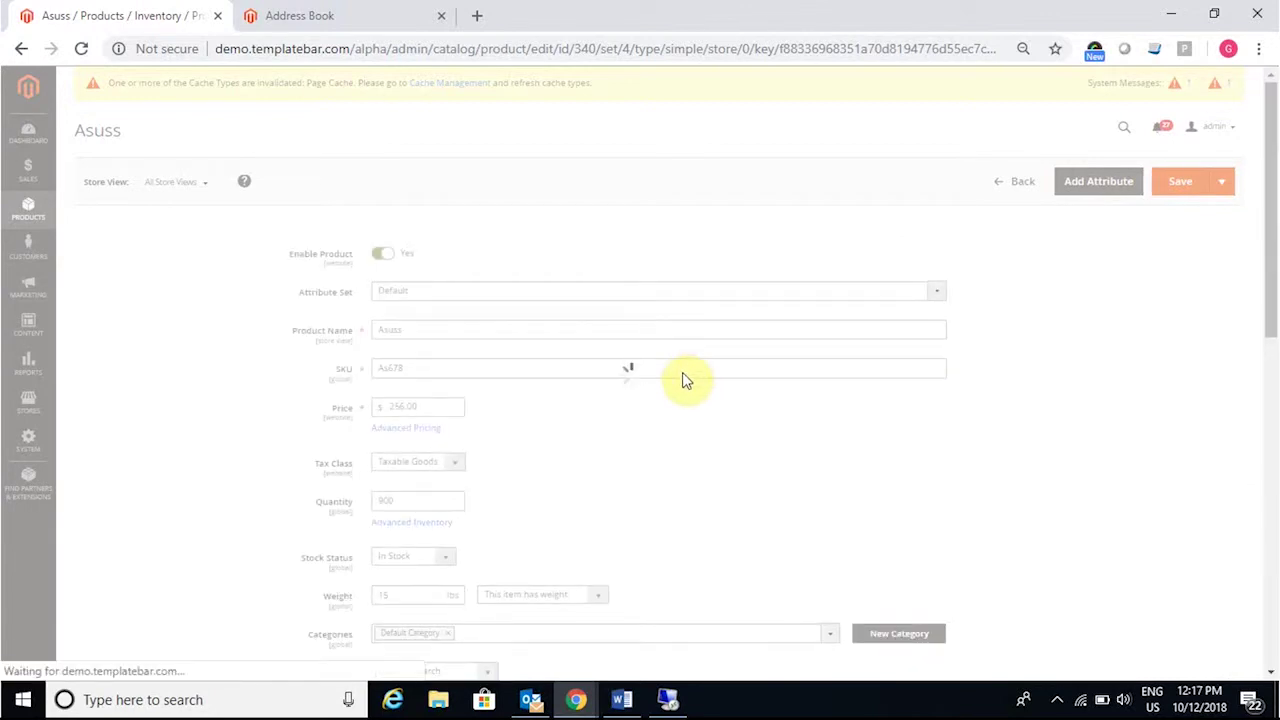
drag(400, 503, 370, 503)
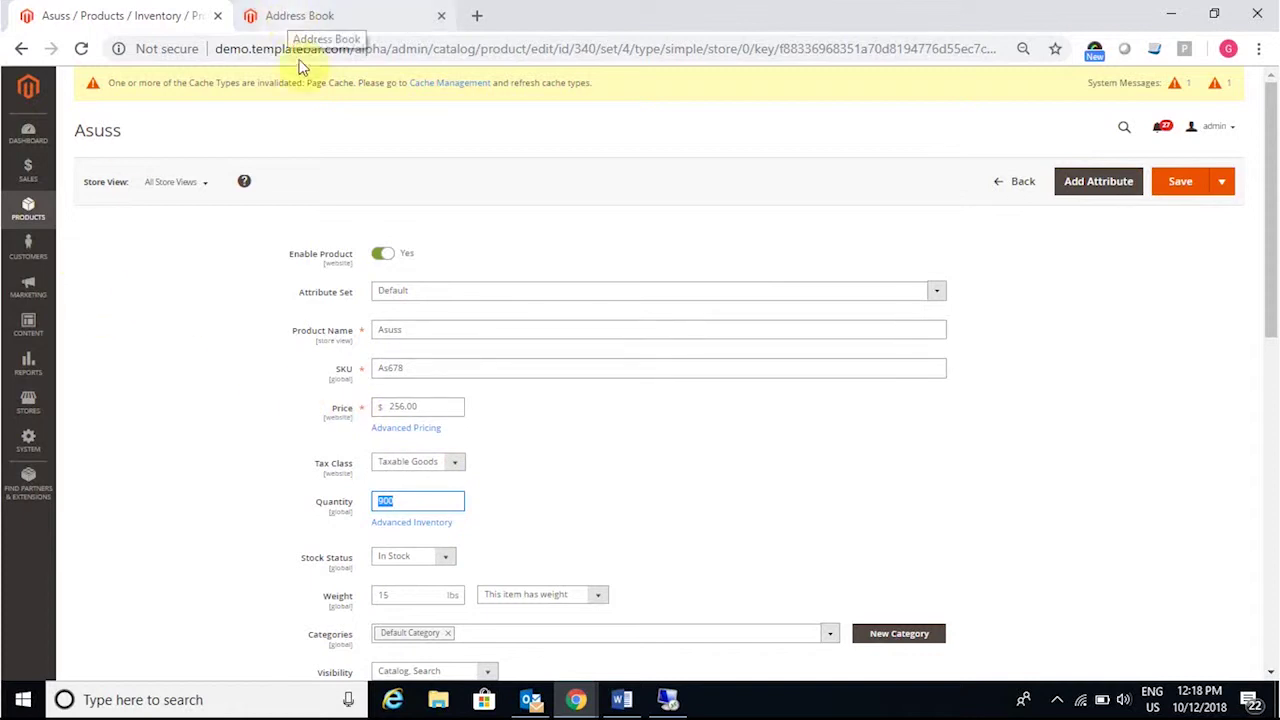
drag(414, 323, 340, 335)
key(ctrl+c)
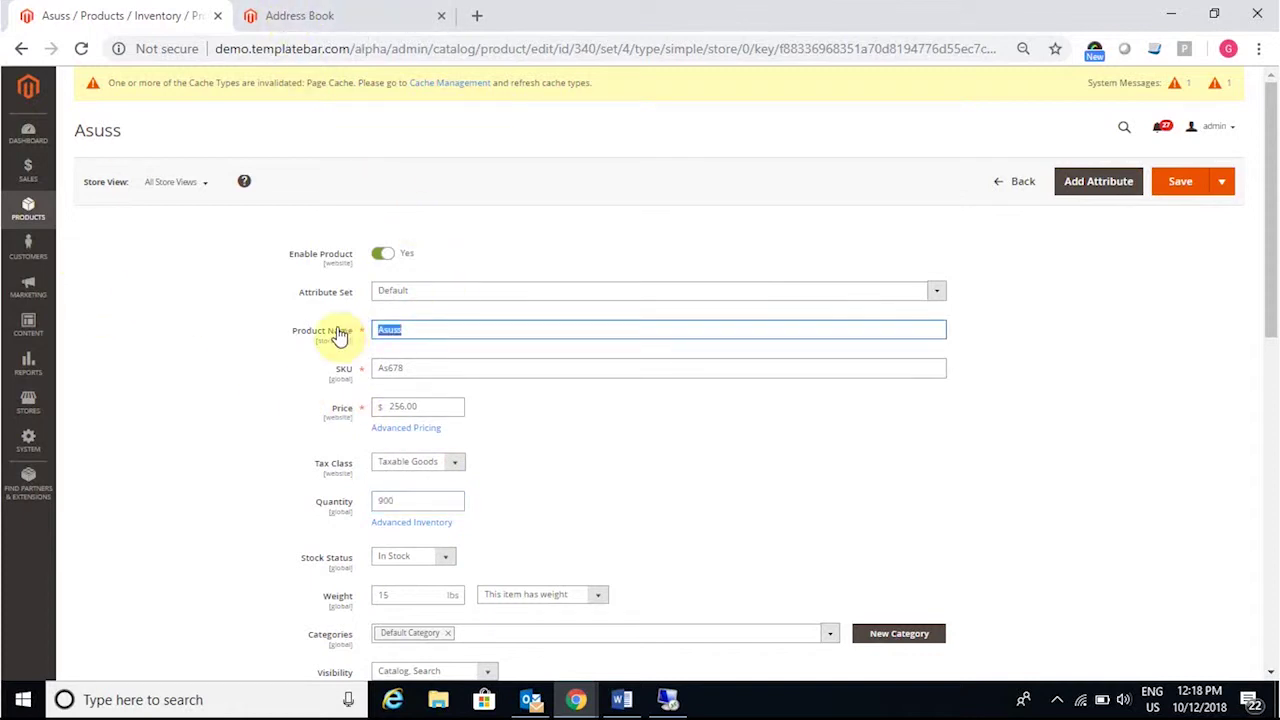
click(420, 16)
click(910, 120)
key(ctrl+v)
key(Return)
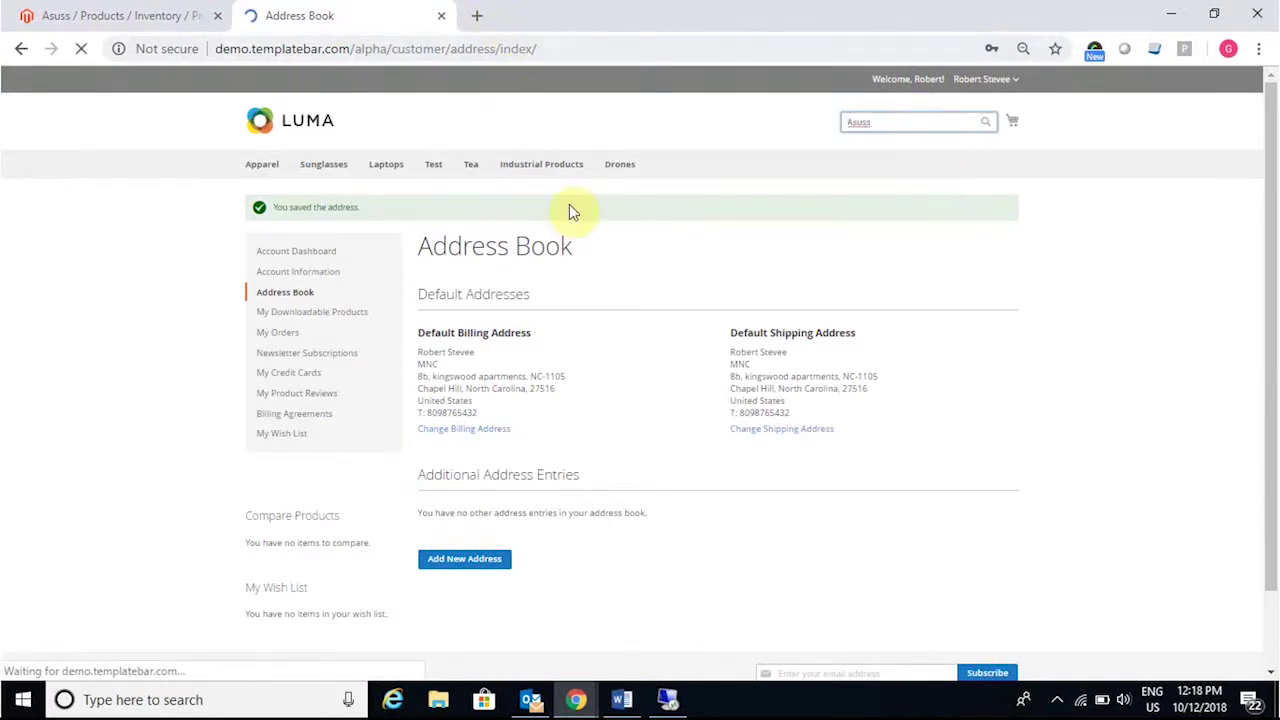
Step: Add Asuss to the cart and proceed to checkout from the minicart
click(447, 557)
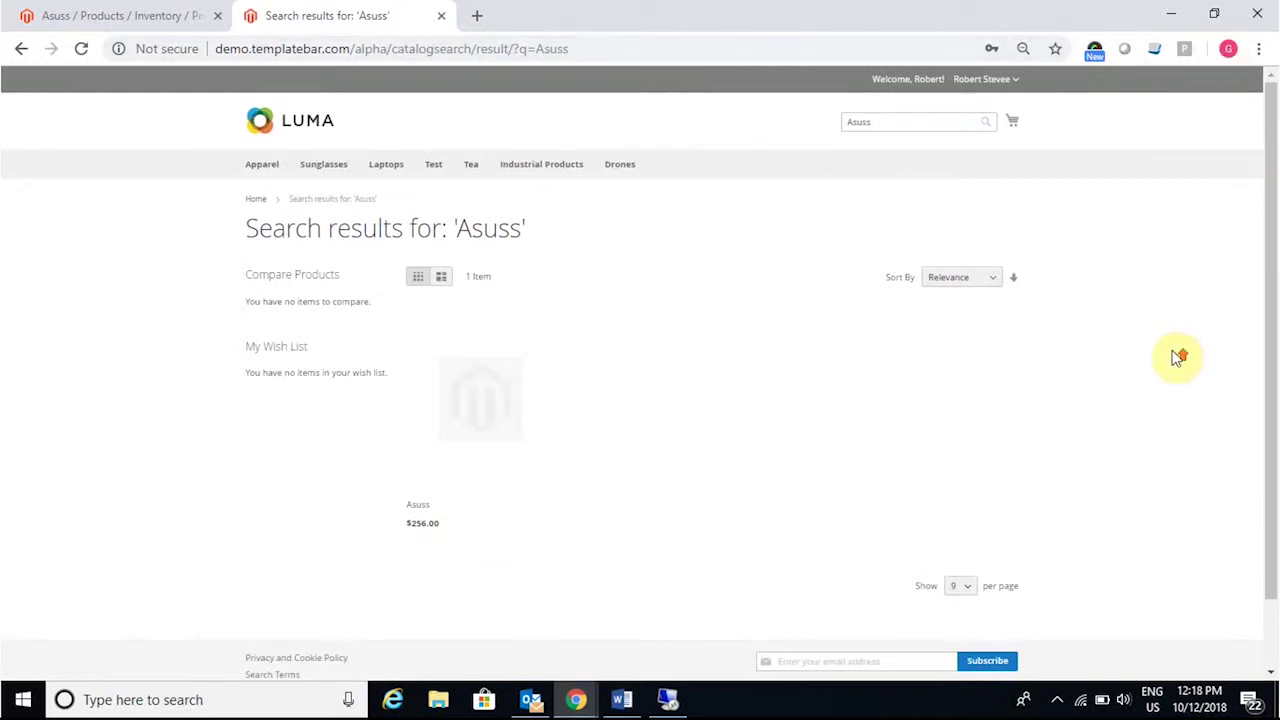
click(1012, 124)
click(948, 206)
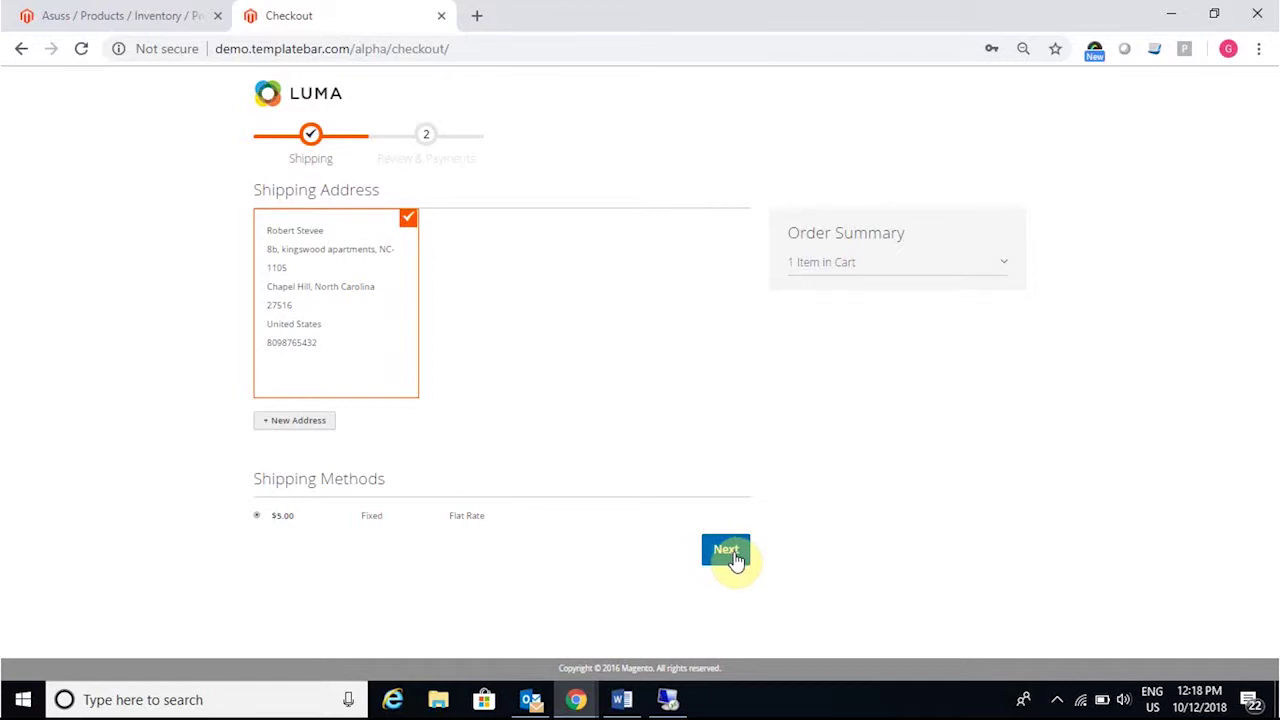
Step: Continue past the $5.00 flat-rate shipping step and place the $261.00 Asuss order
click(733, 556)
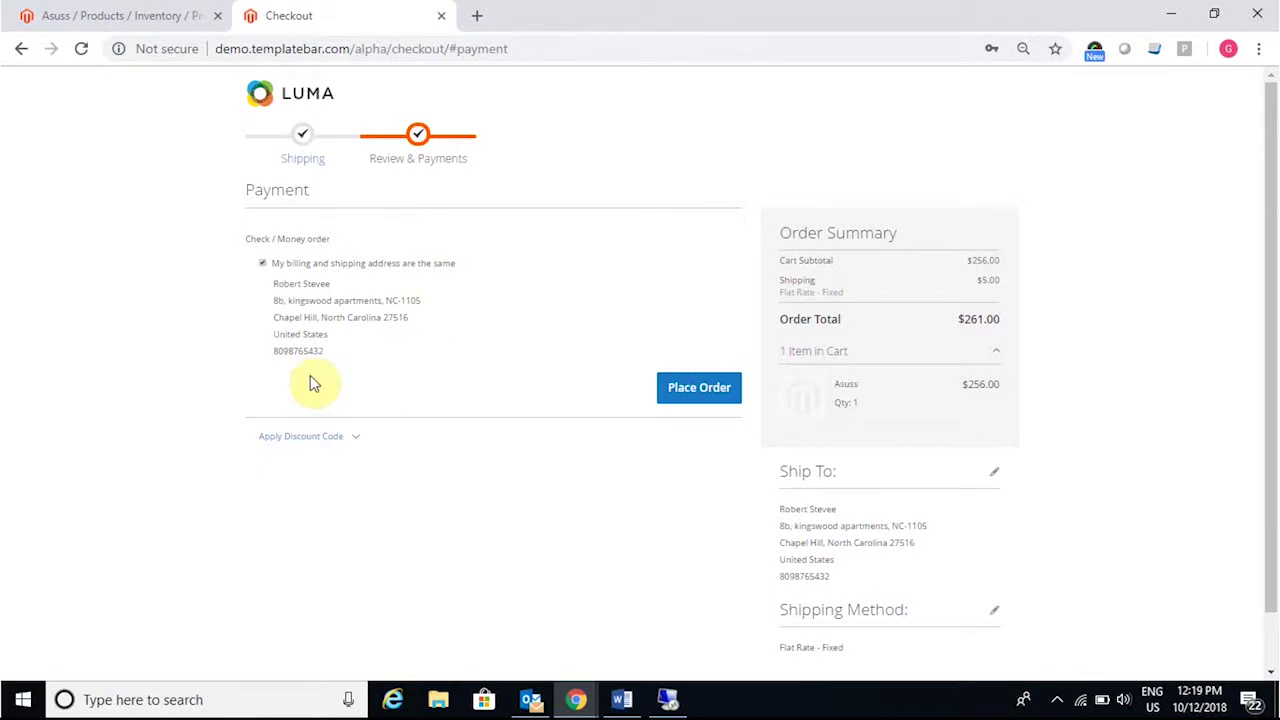
click(672, 400)
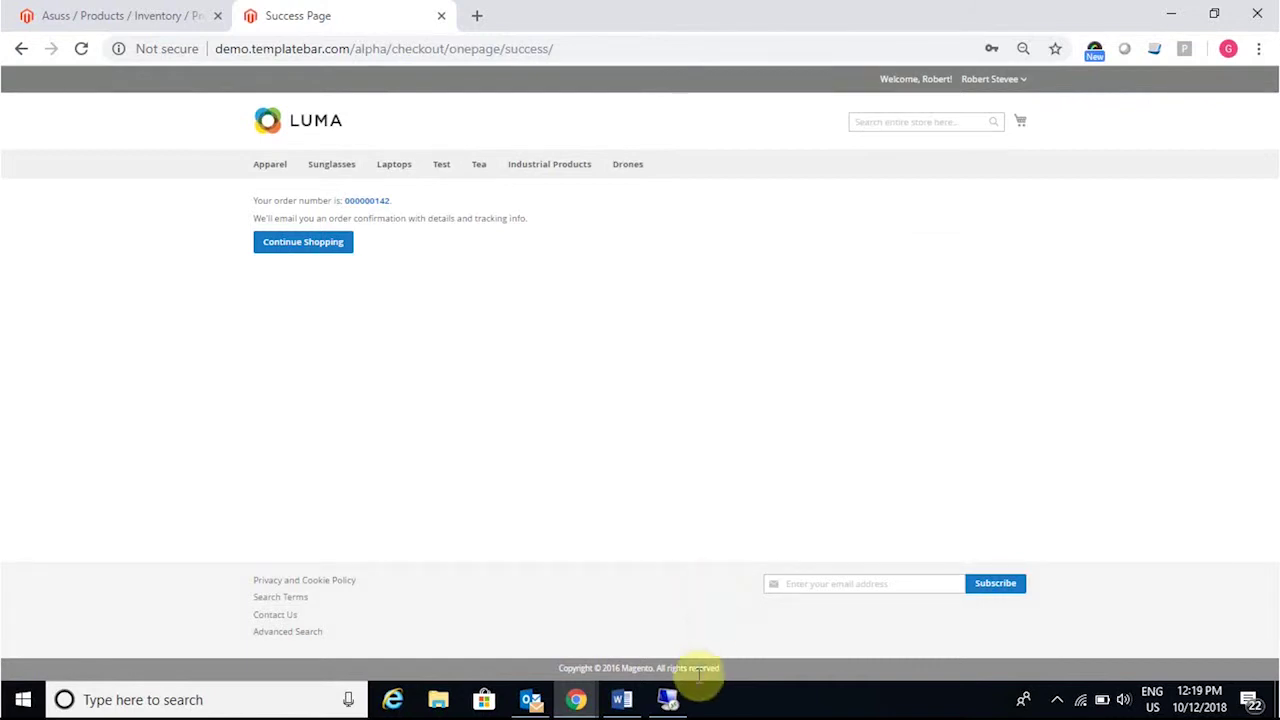
mouse_move(670, 705)
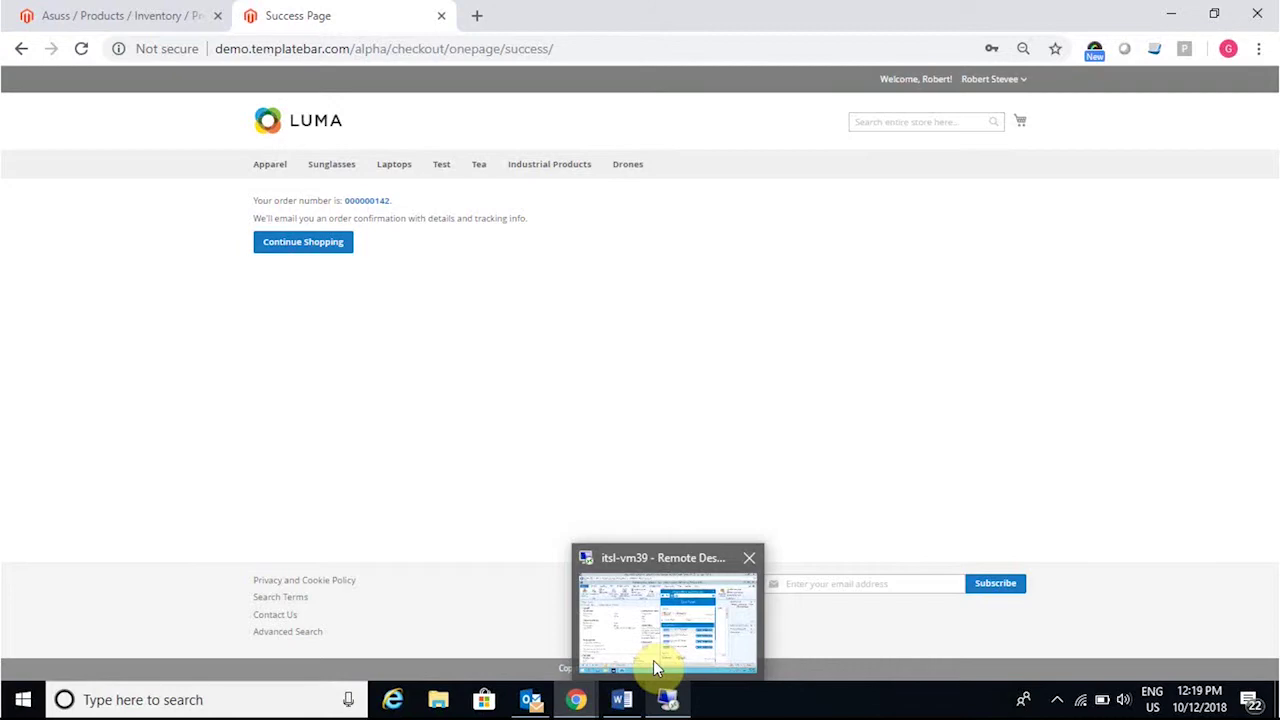
Step: Run the Magento to Dynamics AX Sales Order Add sync on the remote desktop
click(653, 660)
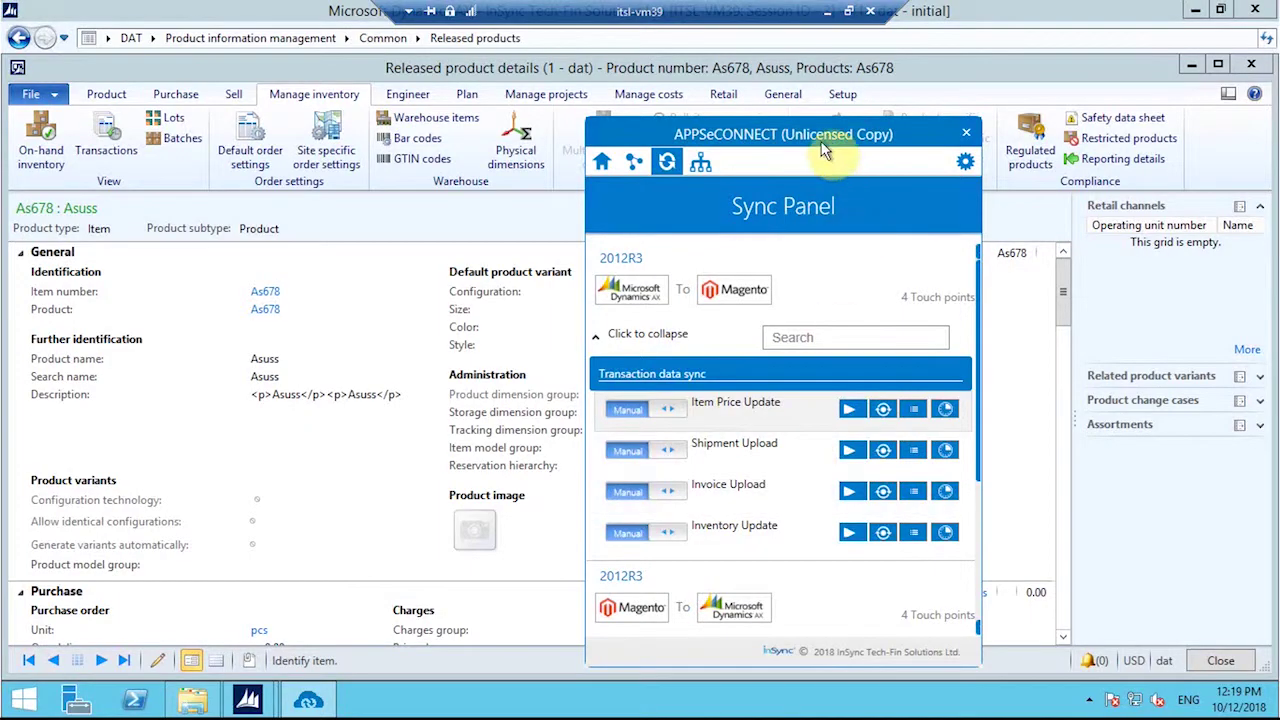
scroll(712, 421, down, 5)
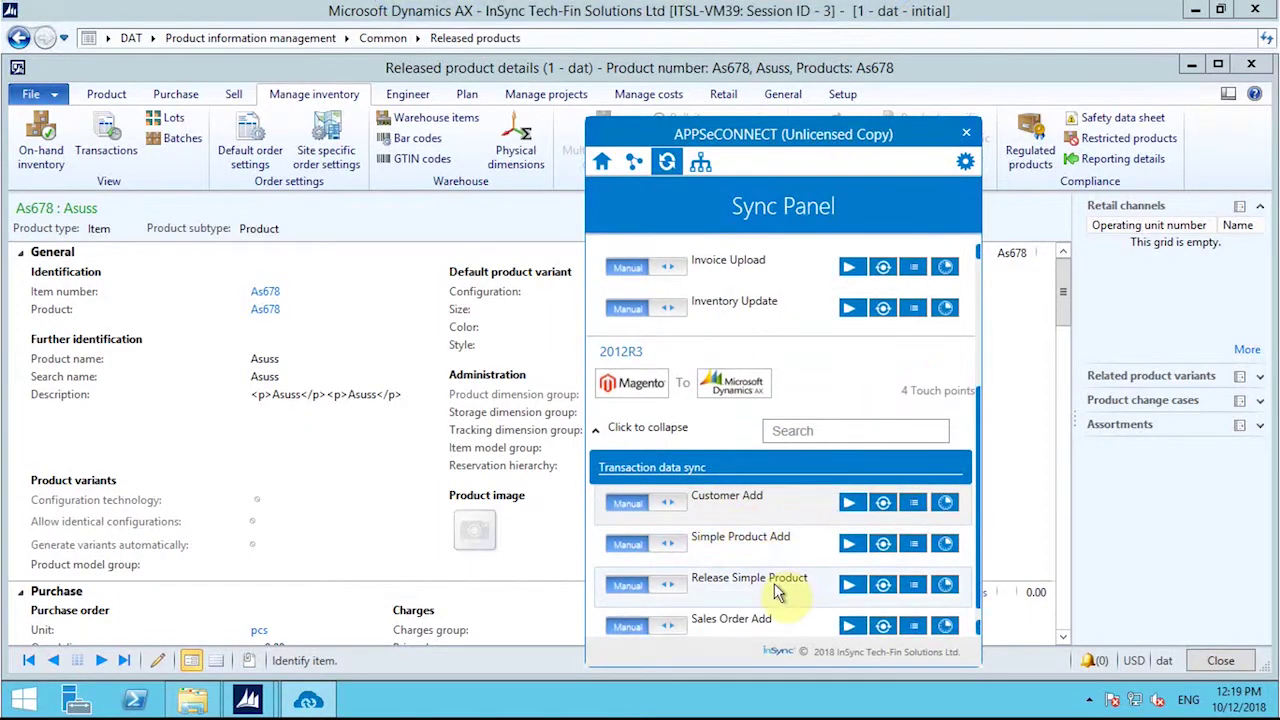
scroll(800, 537, down, 1)
click(849, 607)
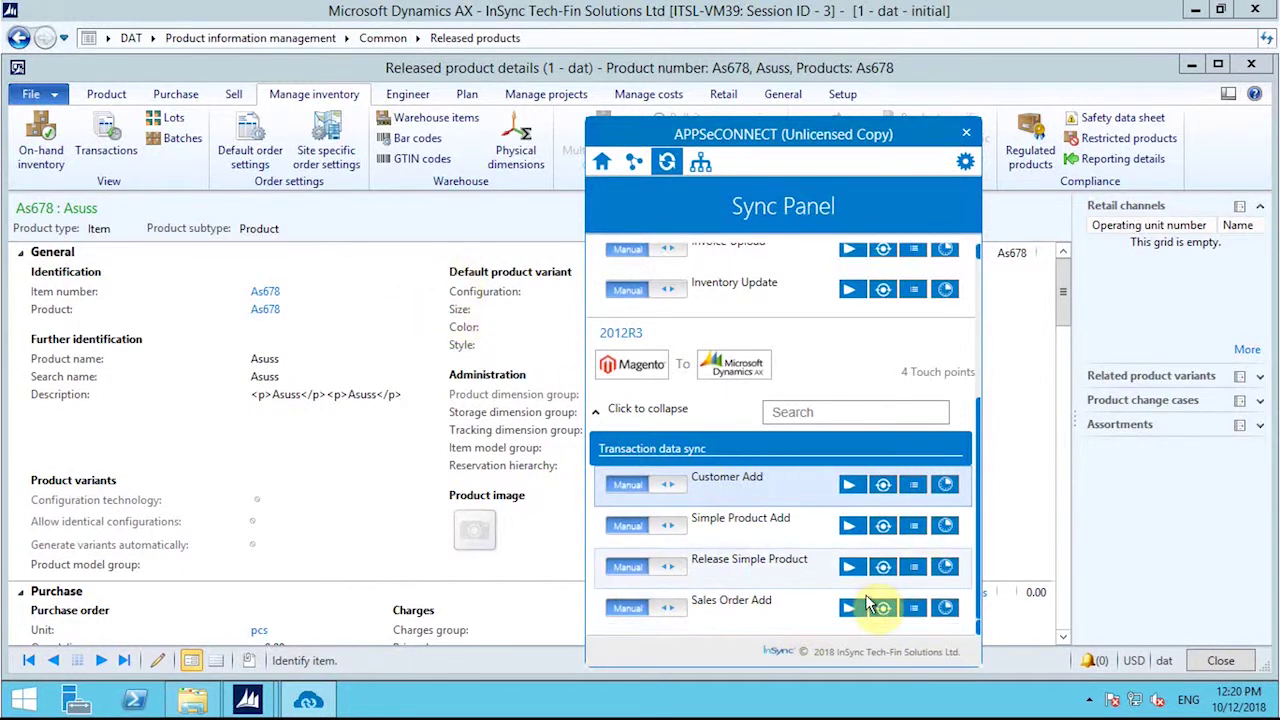
Step: Check the Sales Order Add transactions, then close the released product details form
click(883, 608)
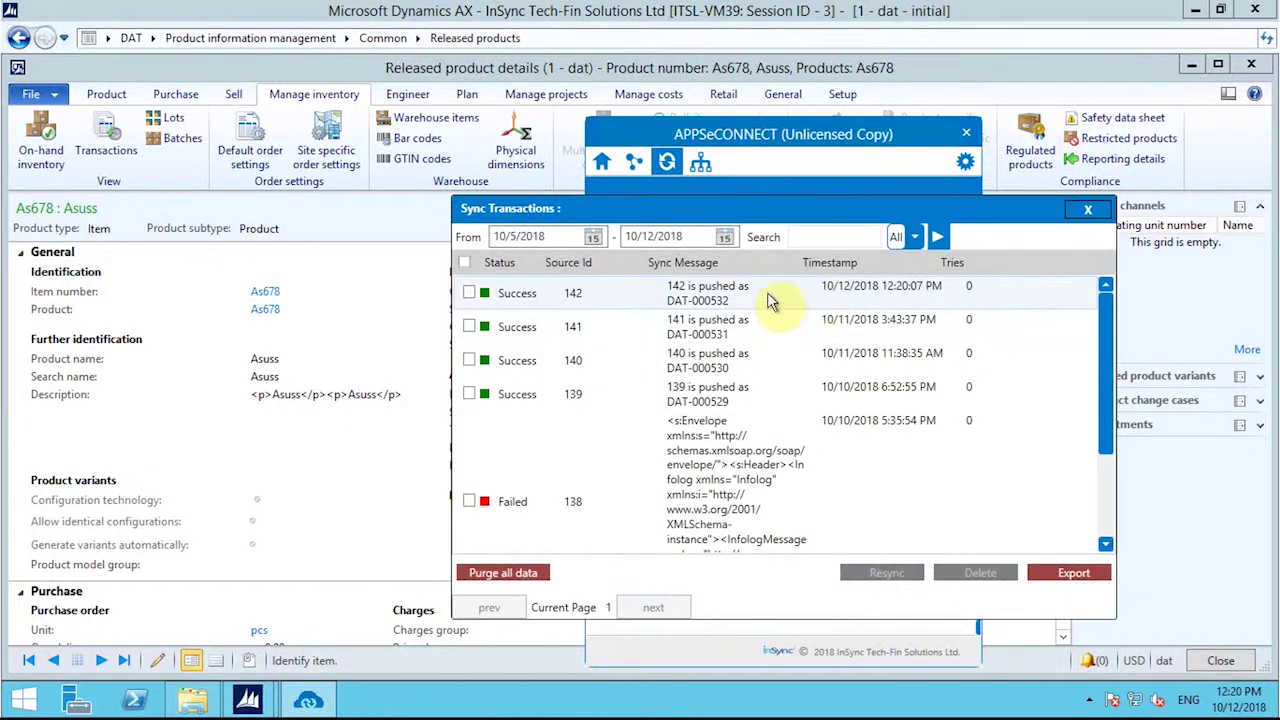
click(1088, 209)
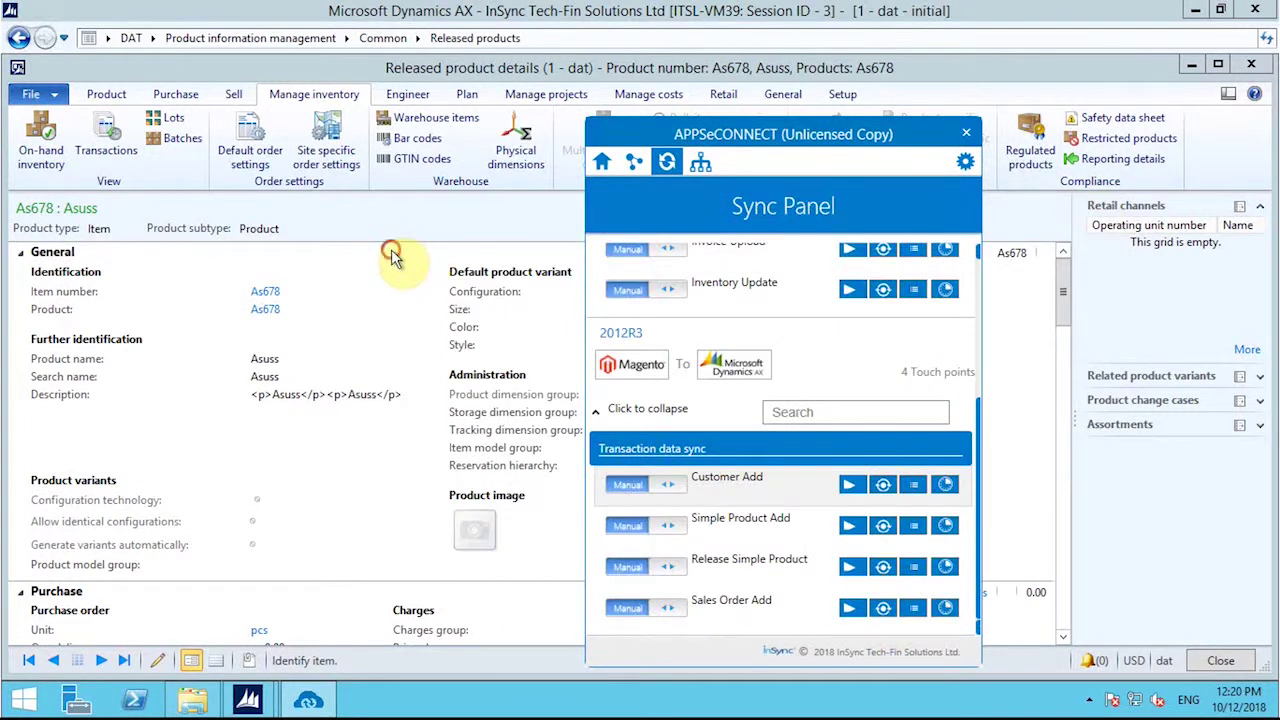
click(394, 252)
click(1220, 660)
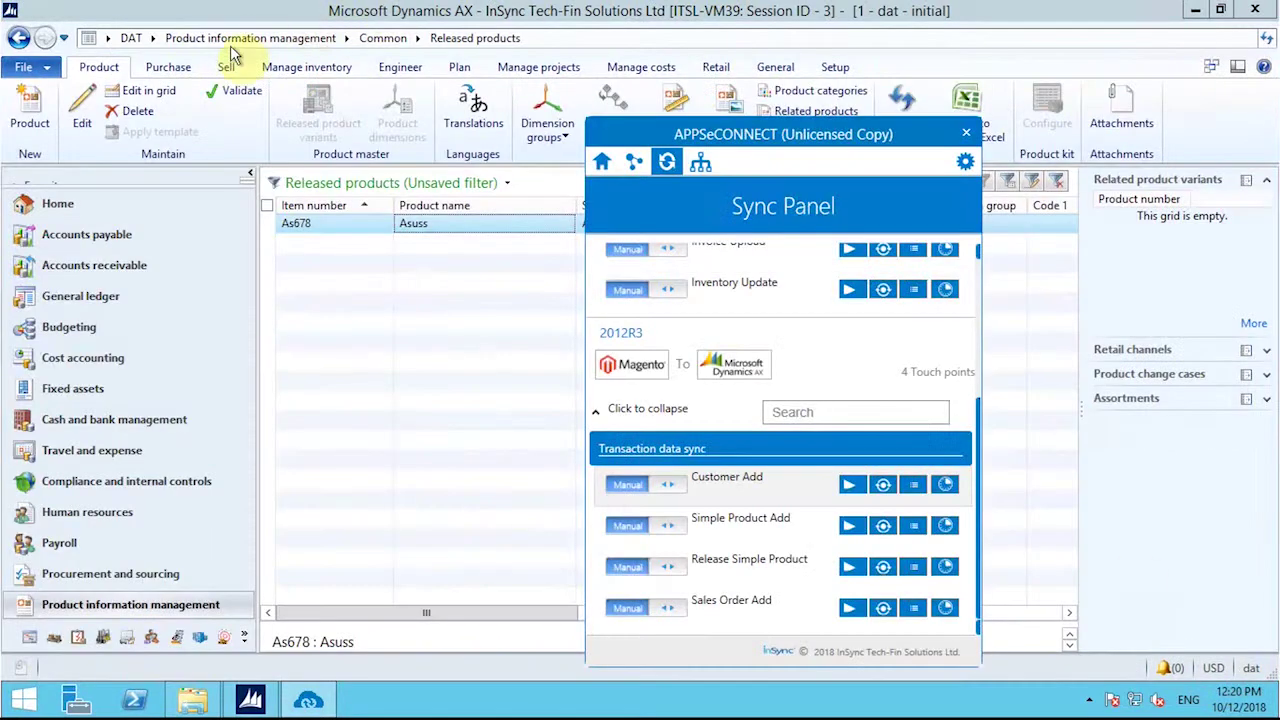
Step: Open All sales orders in Accounts receivable and review the Sales Order Add sync log
click(128, 265)
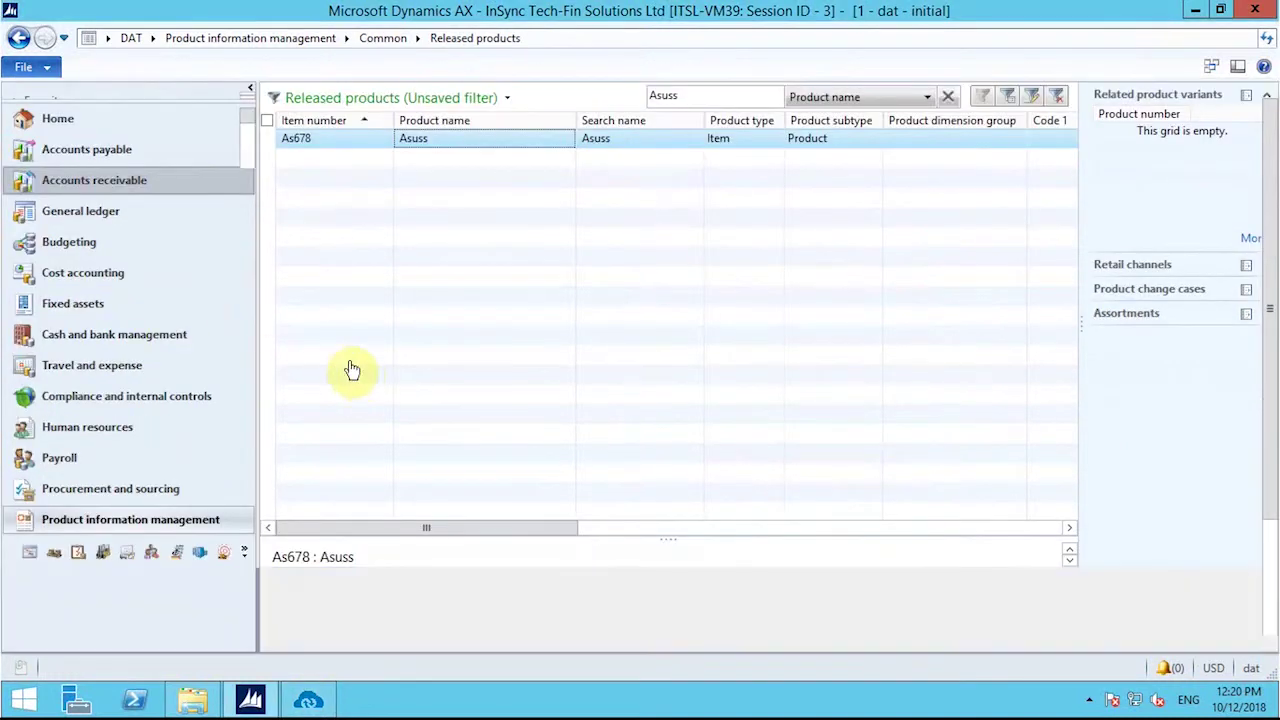
click(335, 301)
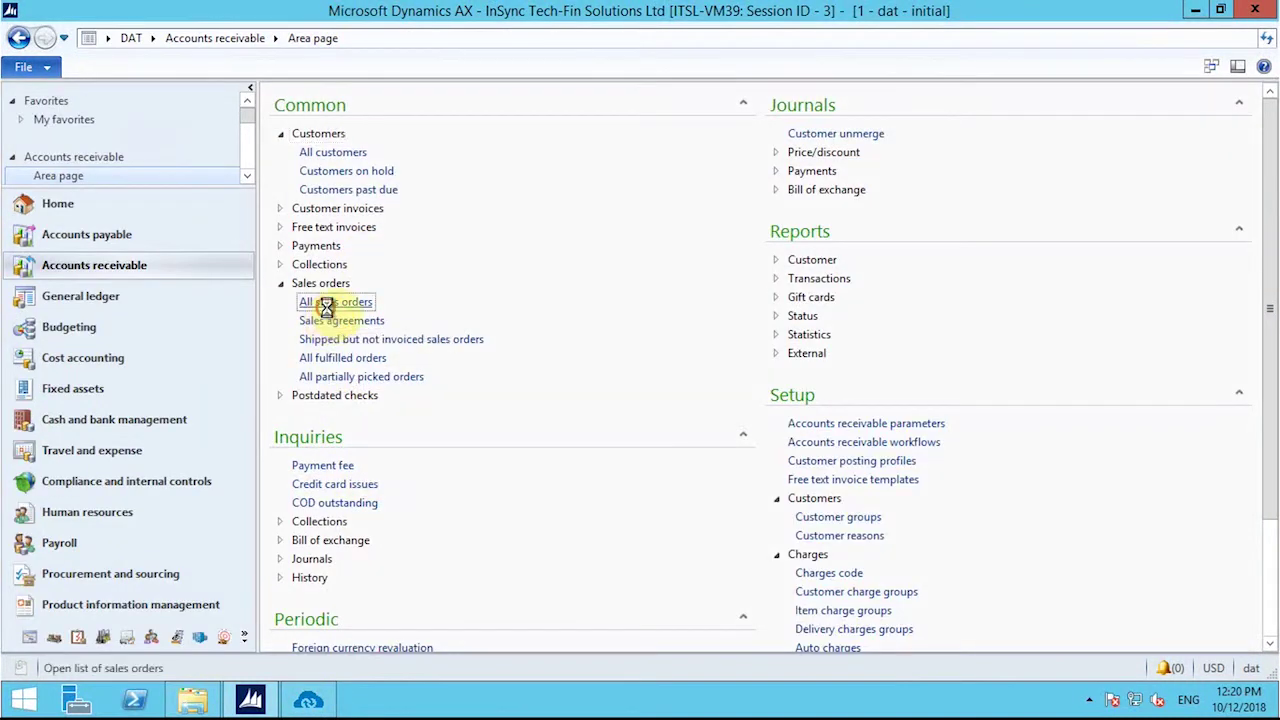
click(308, 700)
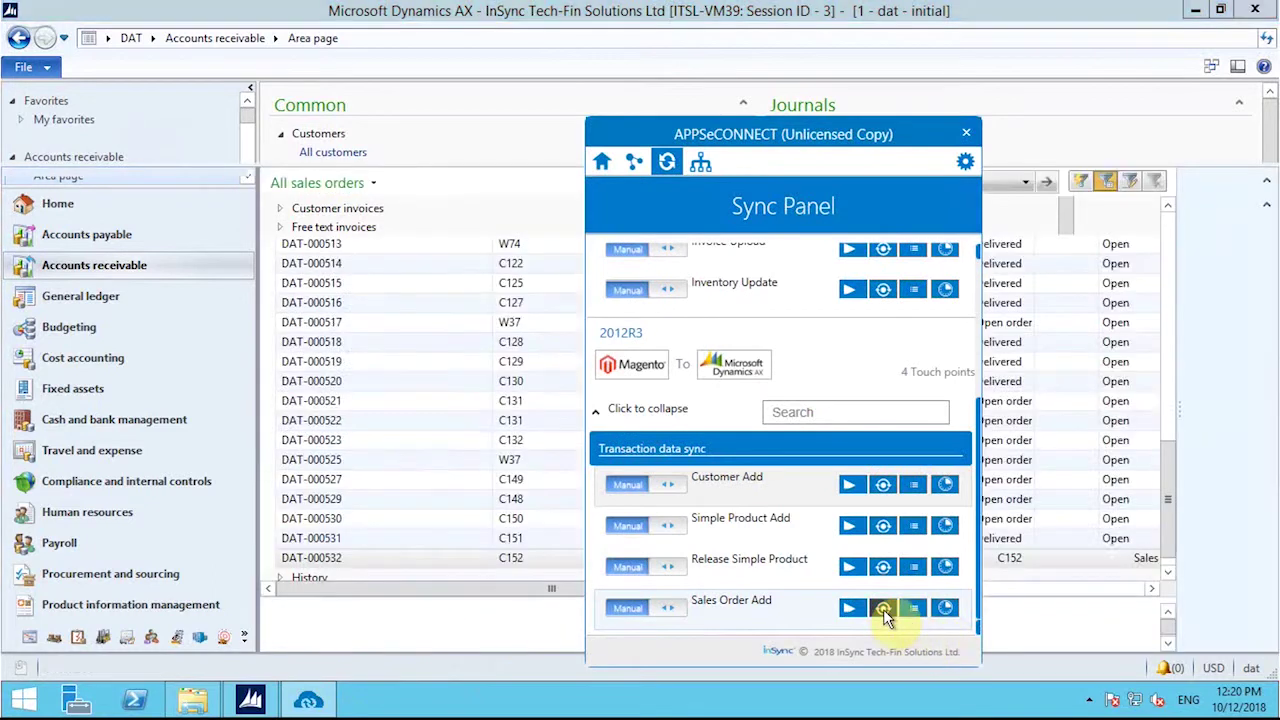
click(883, 607)
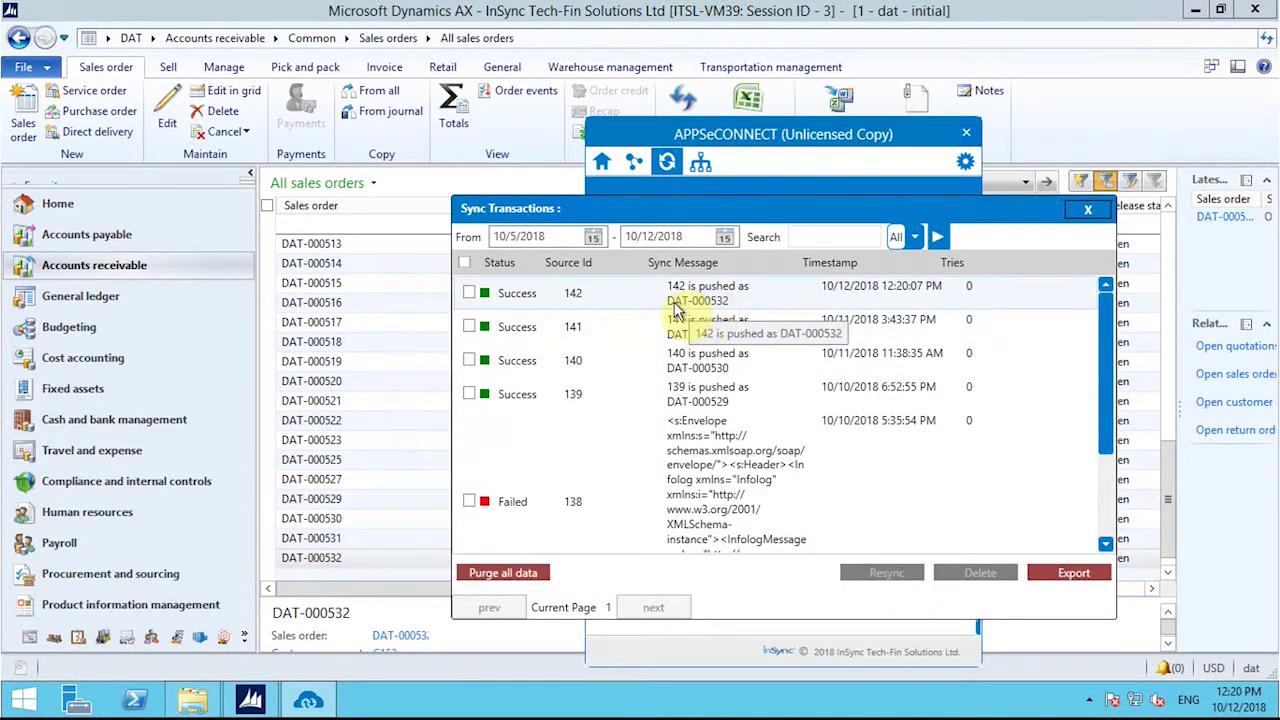
click(1089, 209)
click(560, 176)
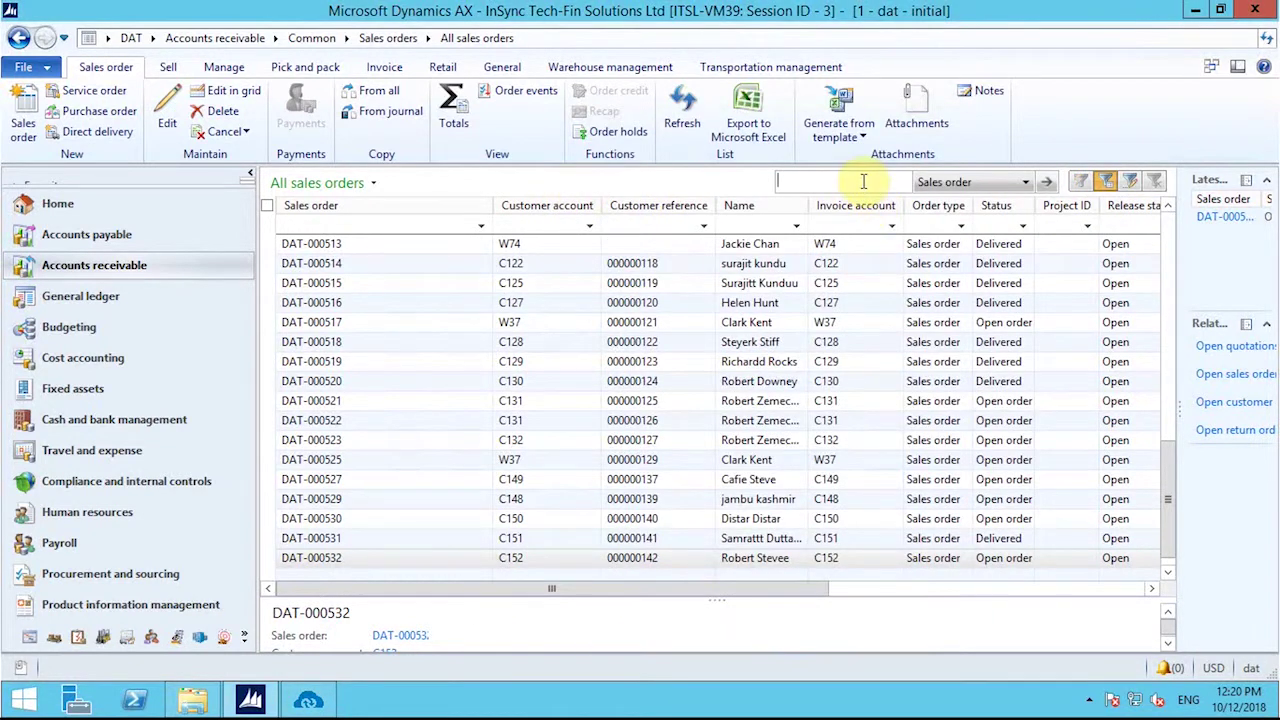
Step: Filter the sales orders by DAT-000532 and open the synced order
text(DAT-000532)
key(Return)
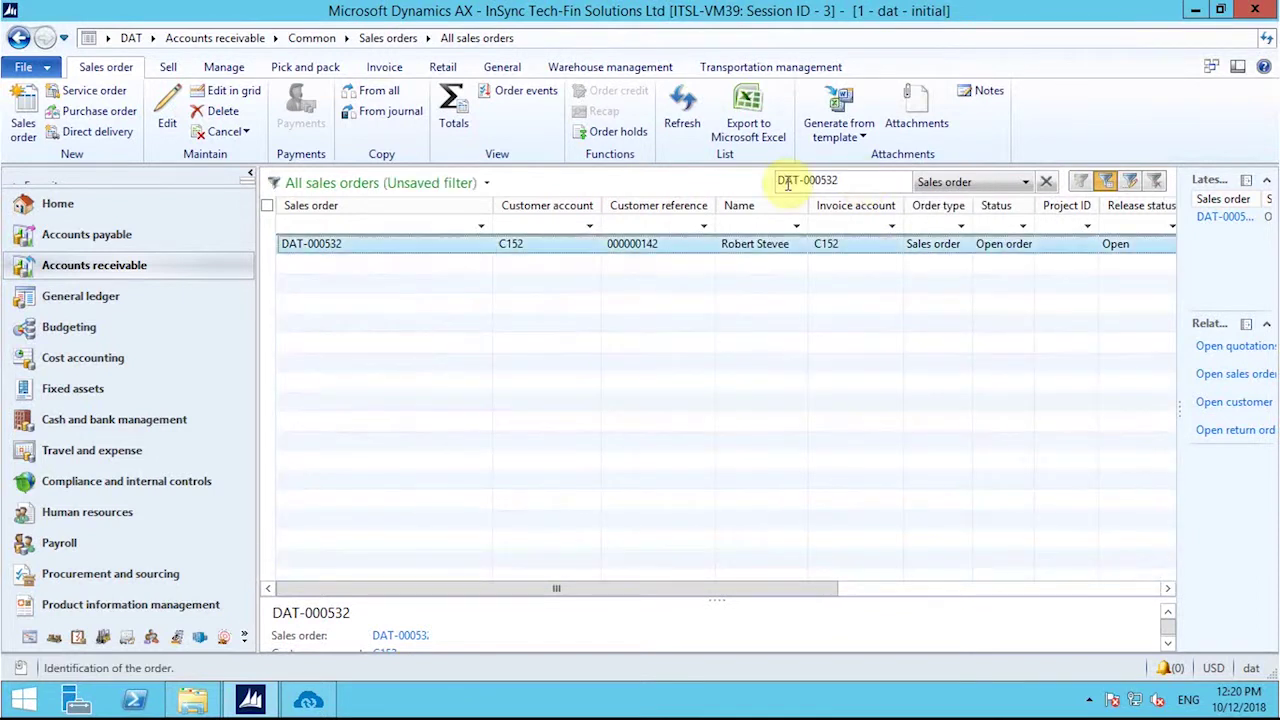
double_click(552, 243)
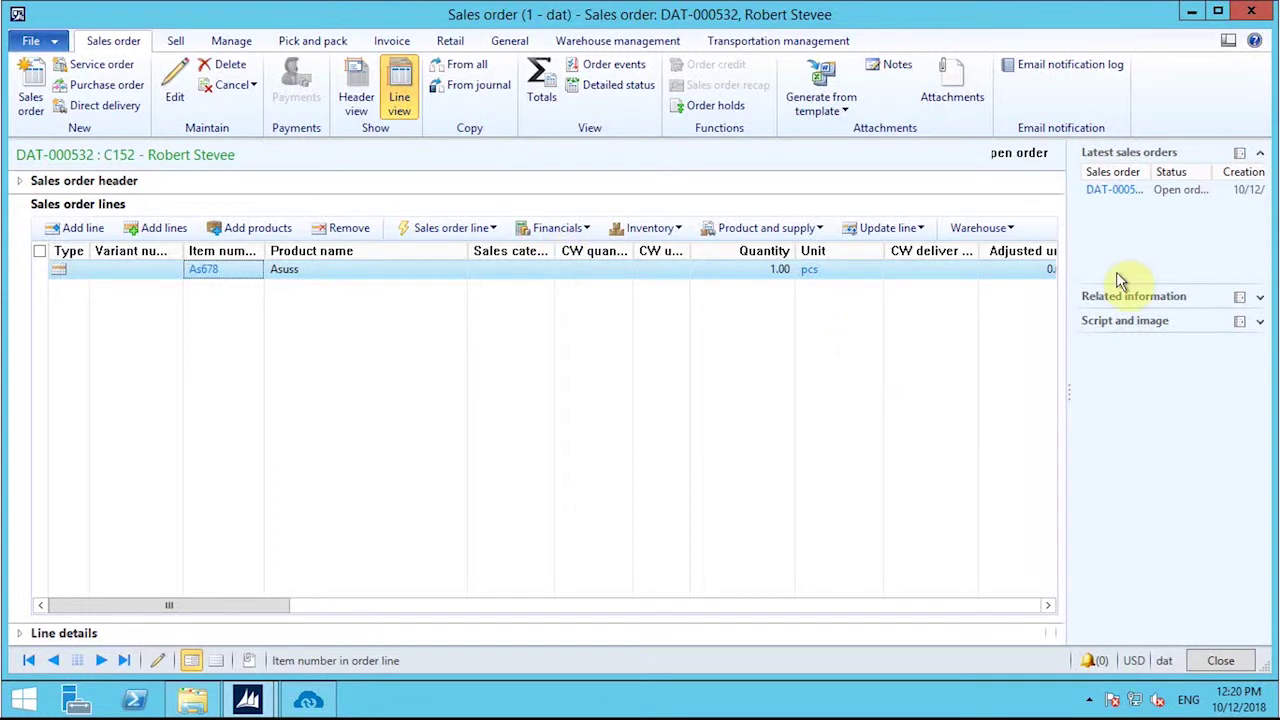
Step: Expand the DAT-000532 header and confirm its Fixed 5.00 USD 'Flat Rate - Fixed' charge
click(21, 182)
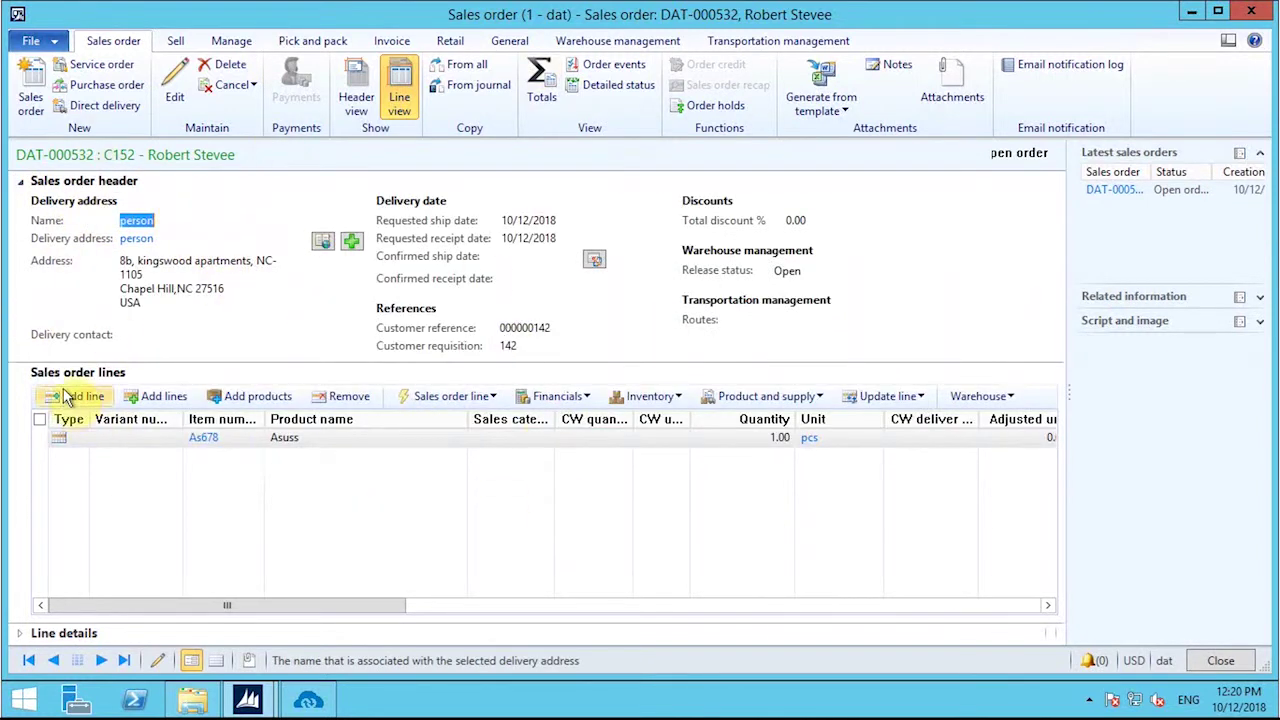
drag(330, 603, 259, 601)
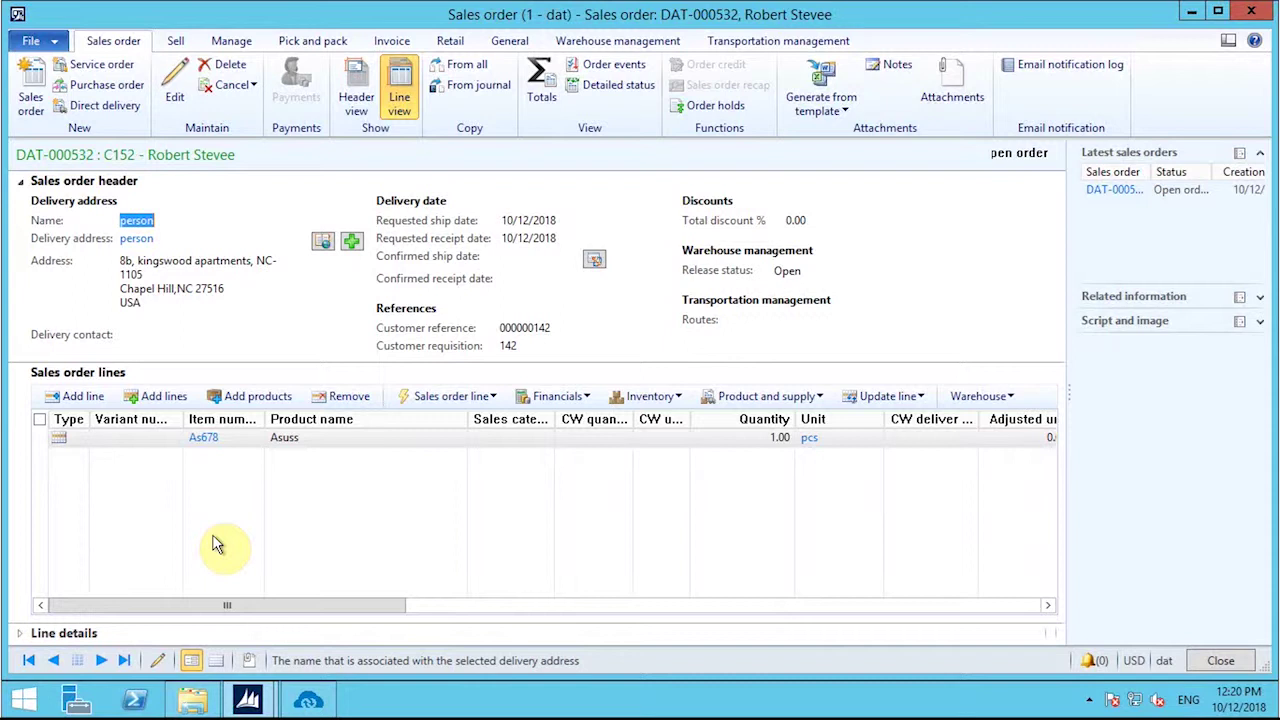
click(244, 47)
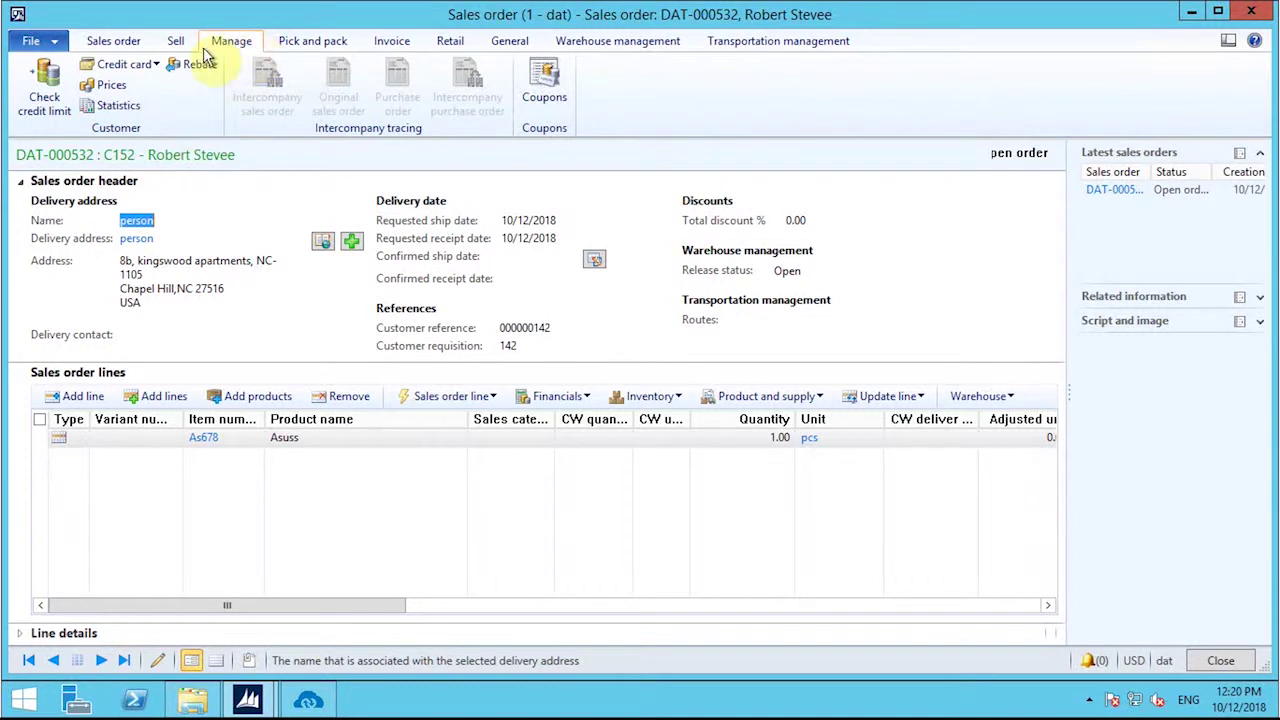
click(174, 45)
click(90, 95)
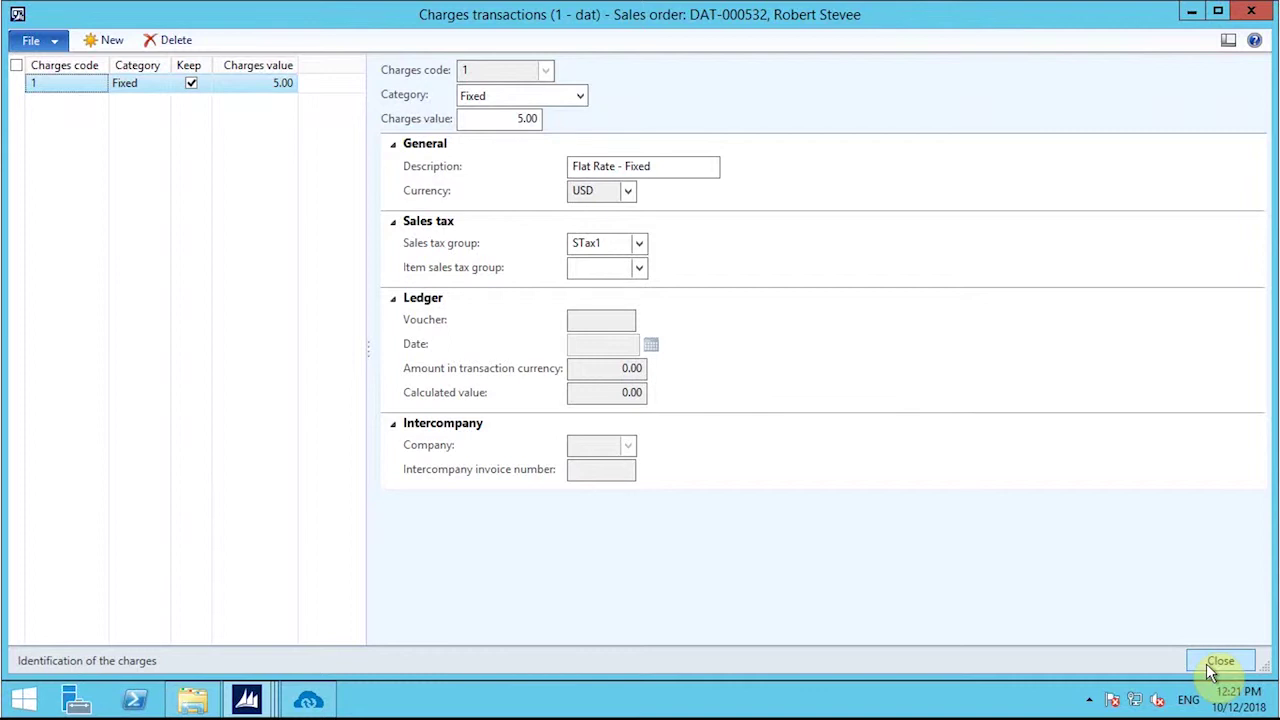
click(1212, 664)
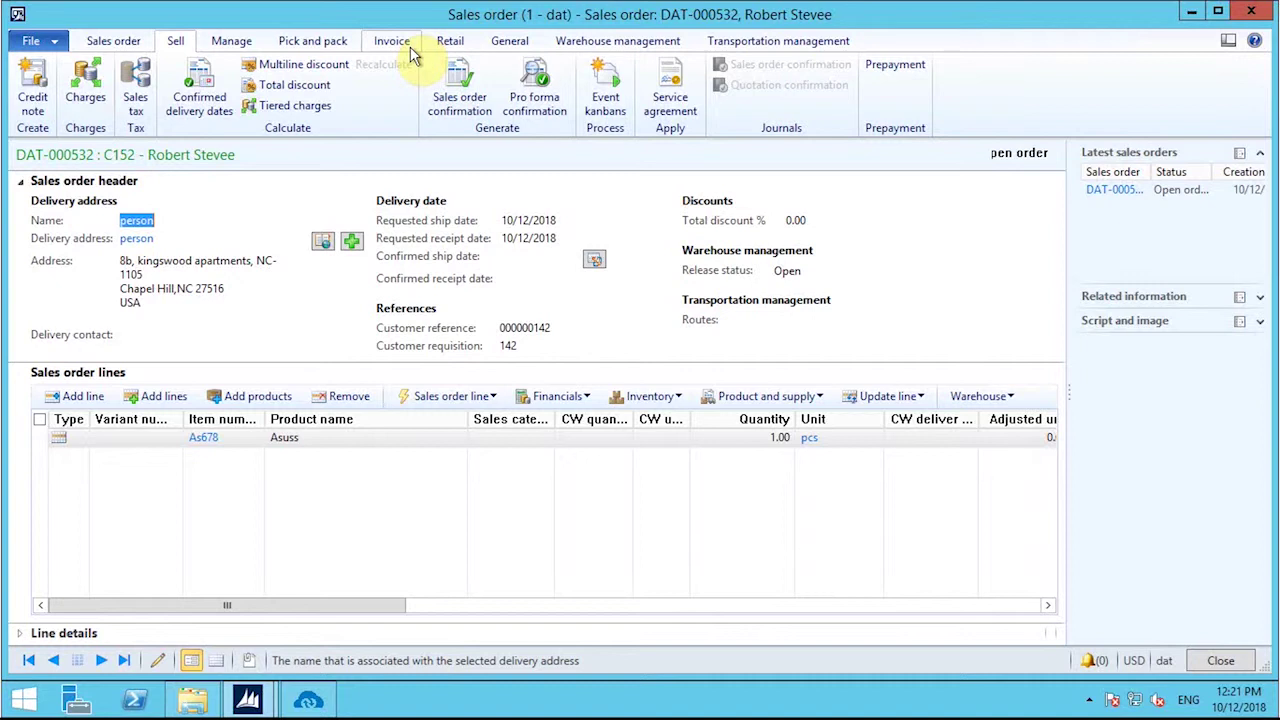
Step: Post a packing slip for DAT-000532 with quantity All, then close the order form
click(318, 43)
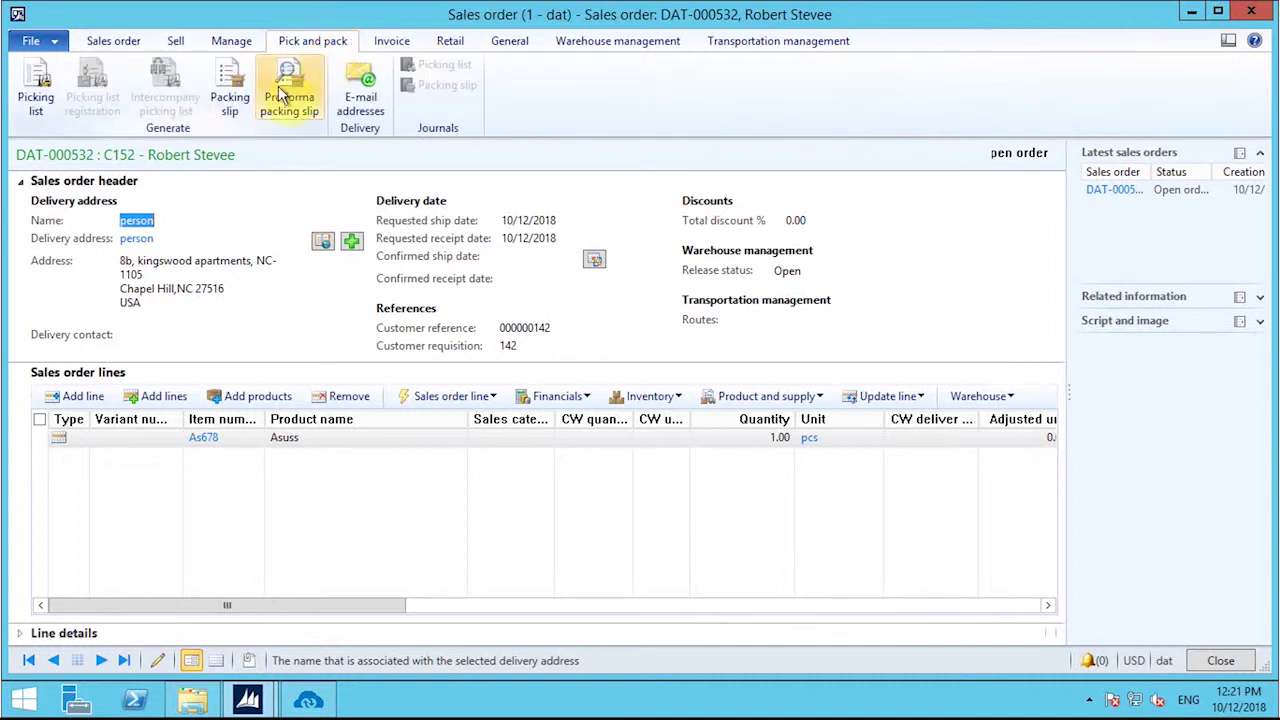
click(229, 100)
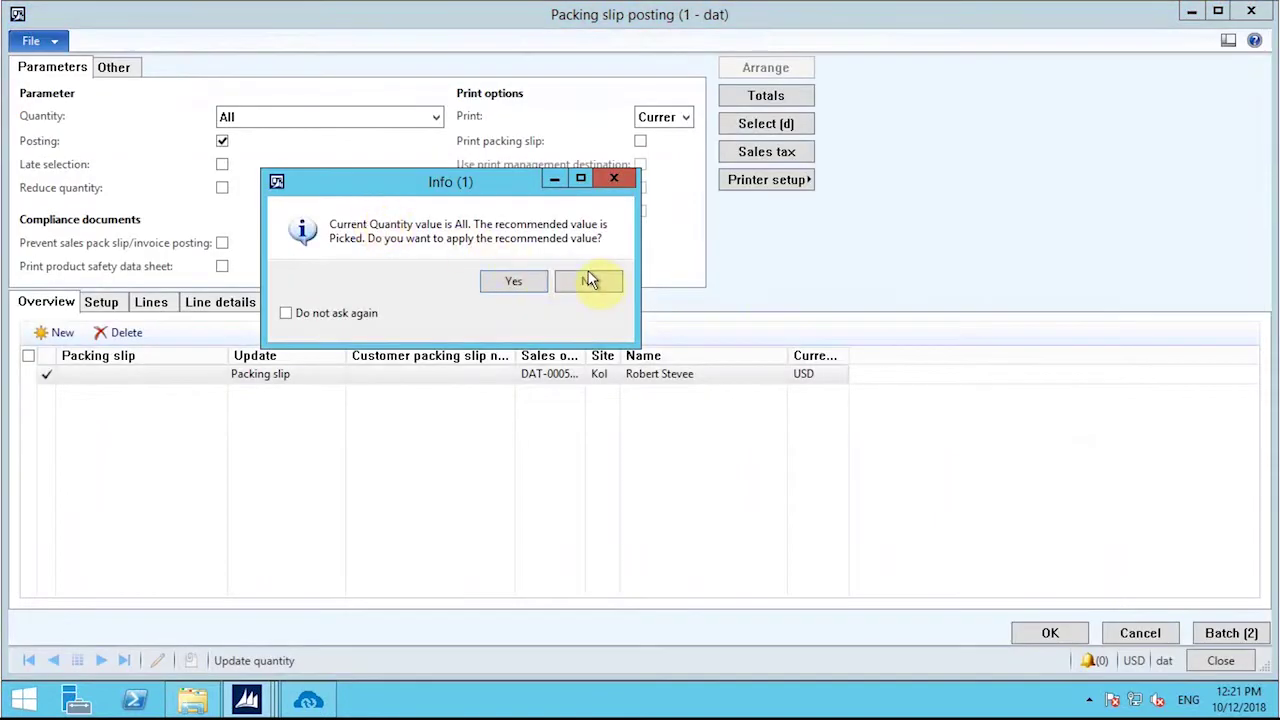
click(590, 284)
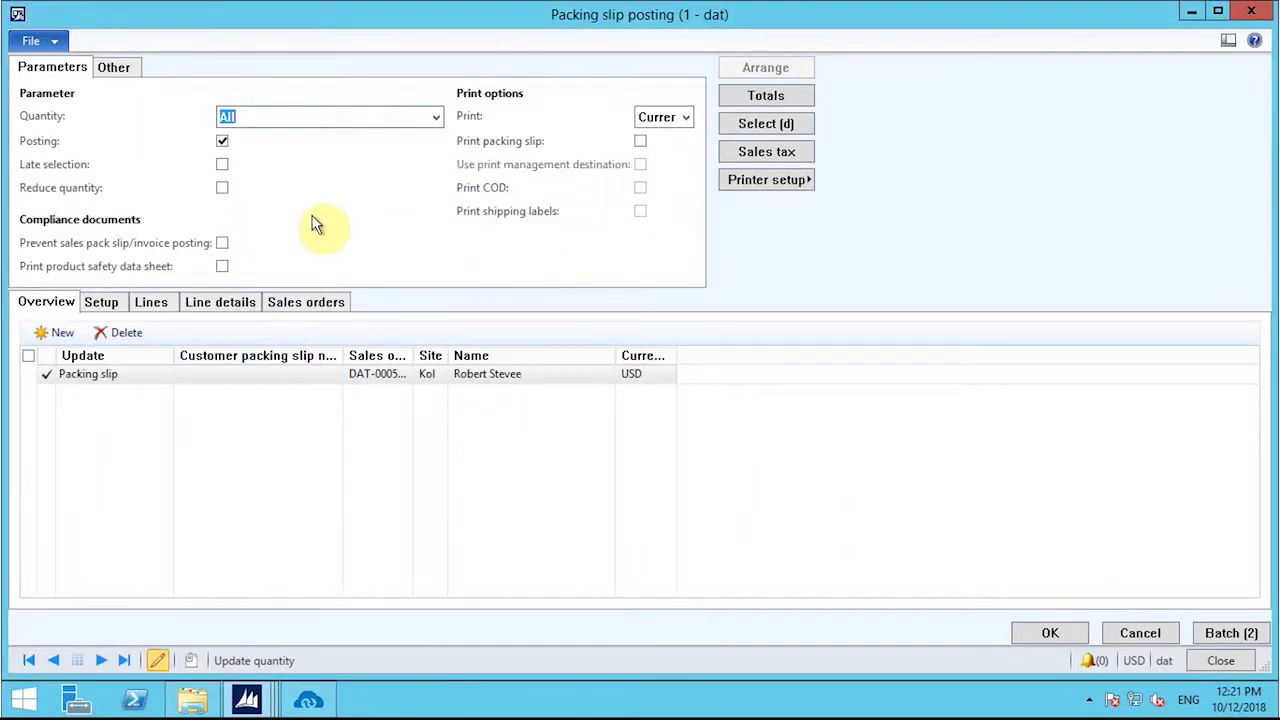
click(1056, 632)
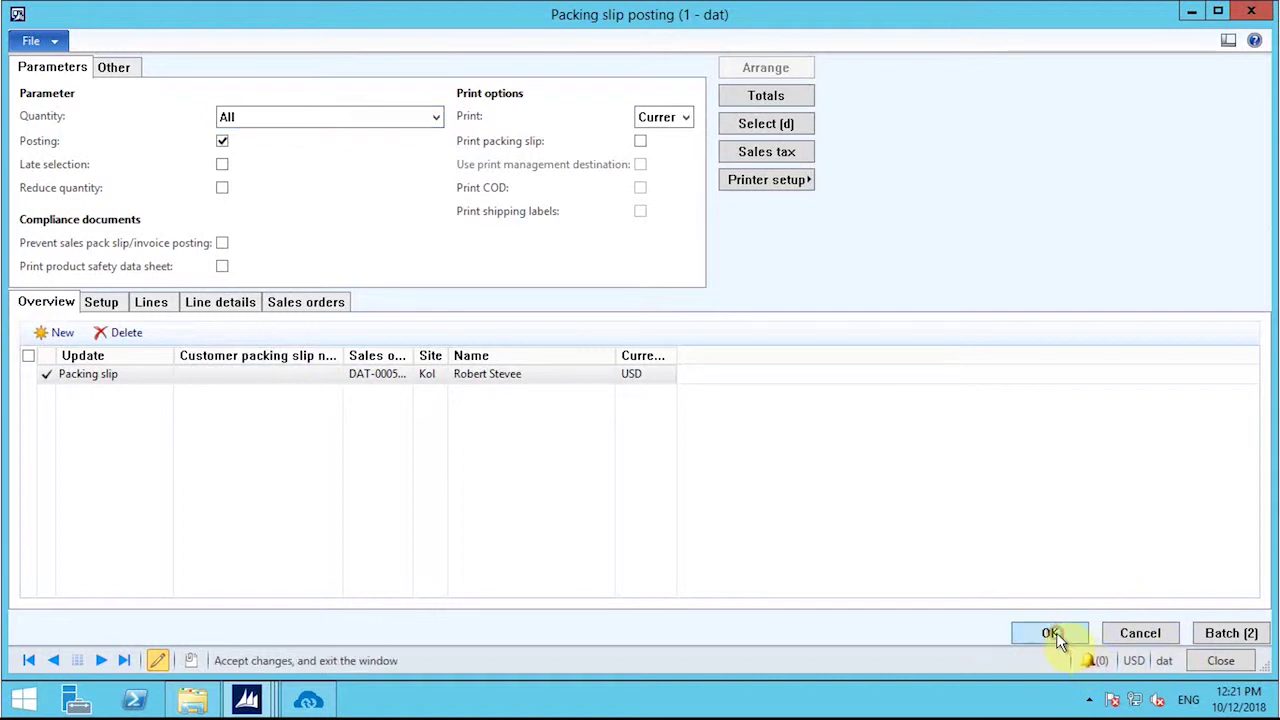
click(669, 415)
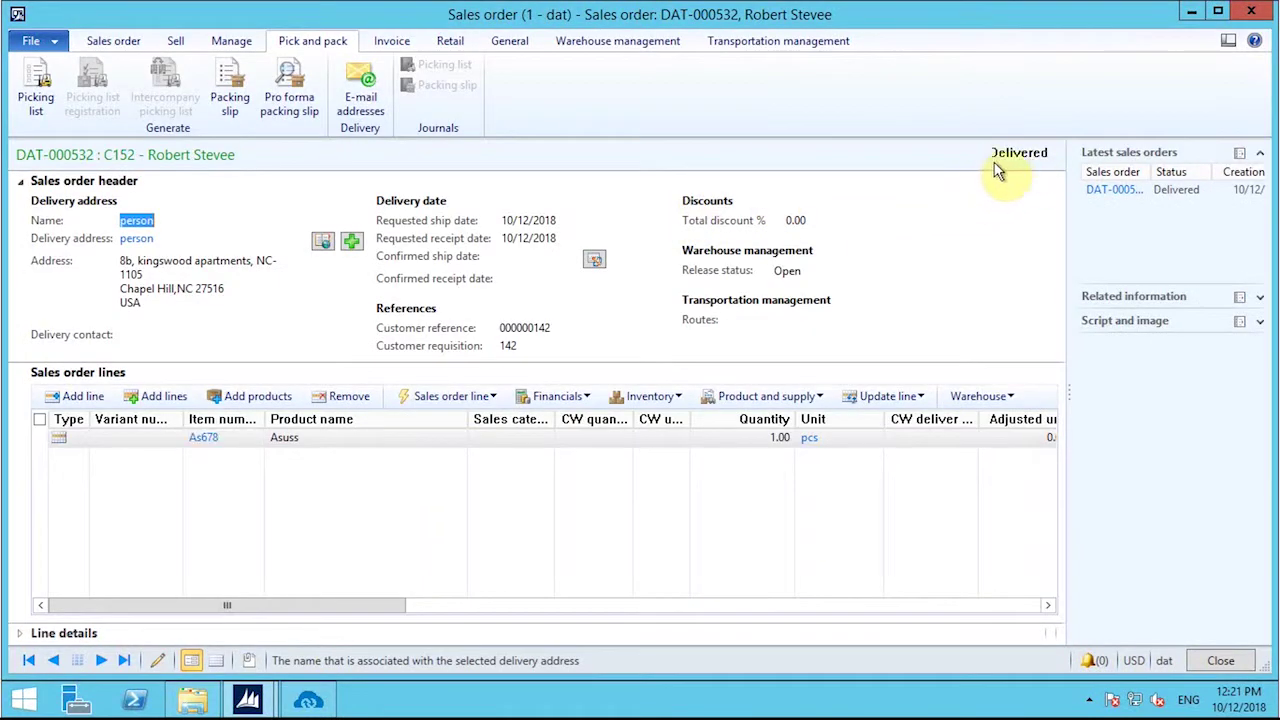
click(1218, 662)
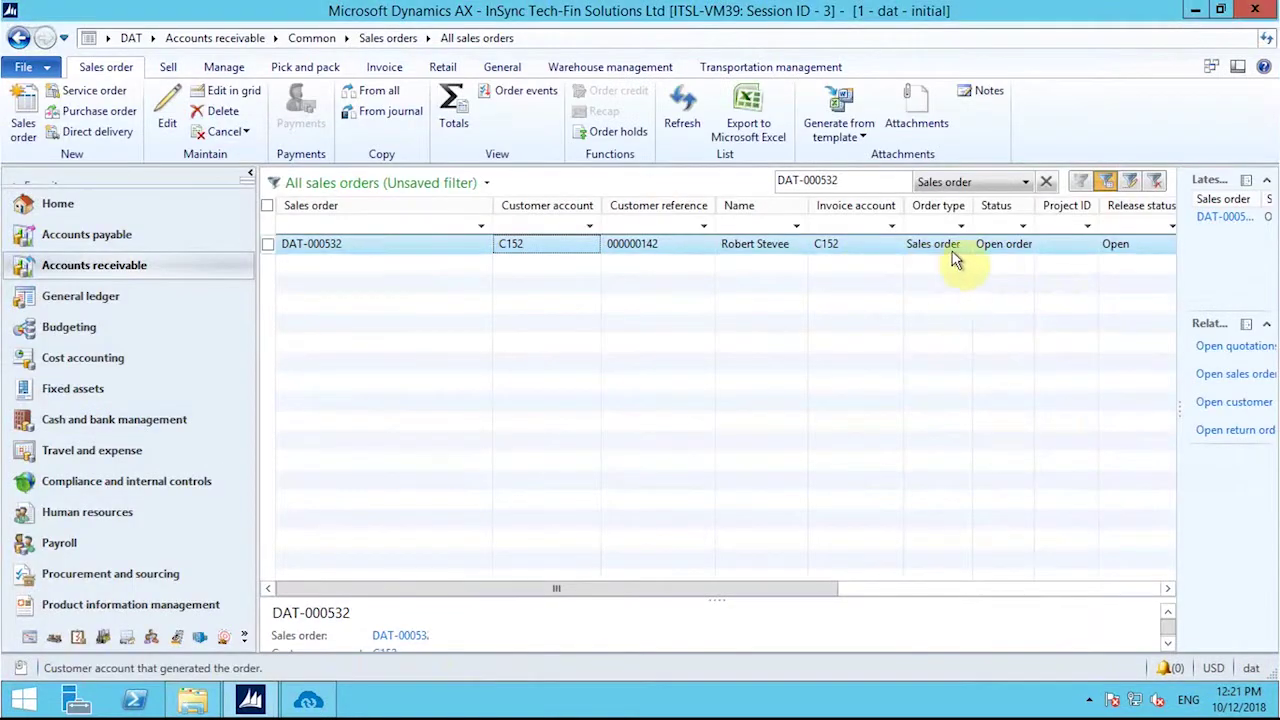
Step: Refresh the list to show Delivered, run Shipment Upload, and review its success log
click(682, 110)
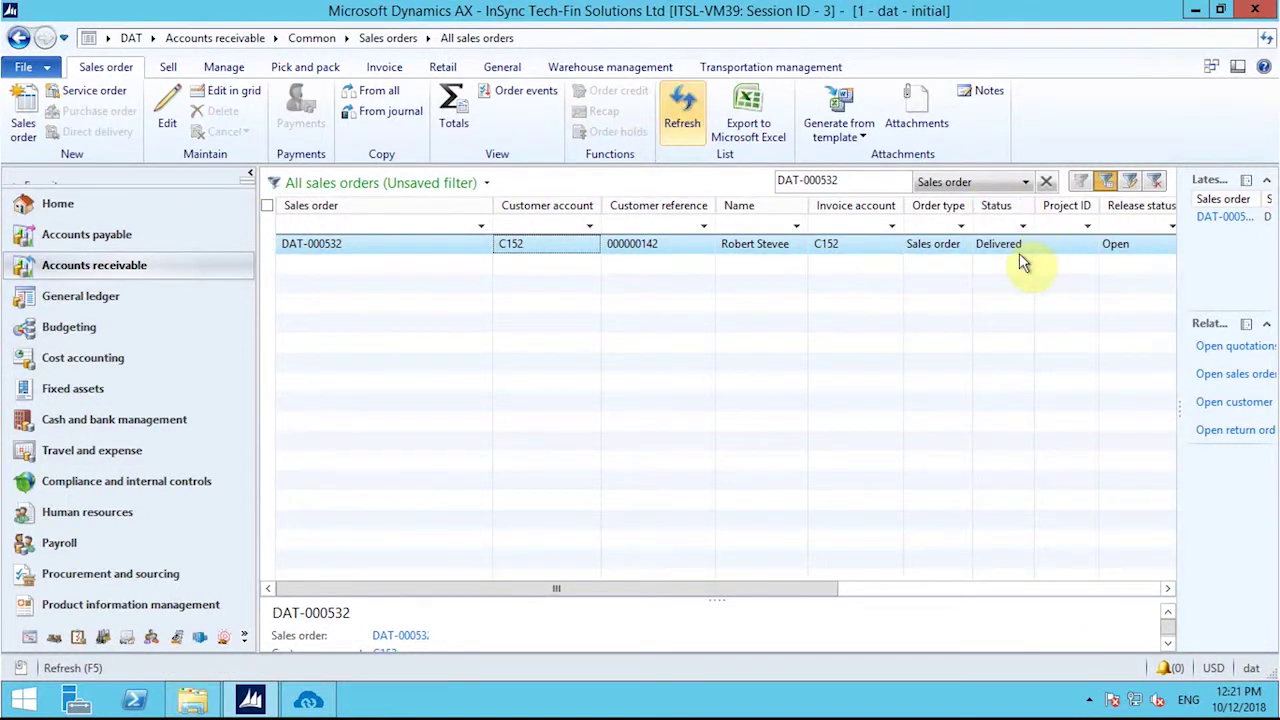
click(326, 704)
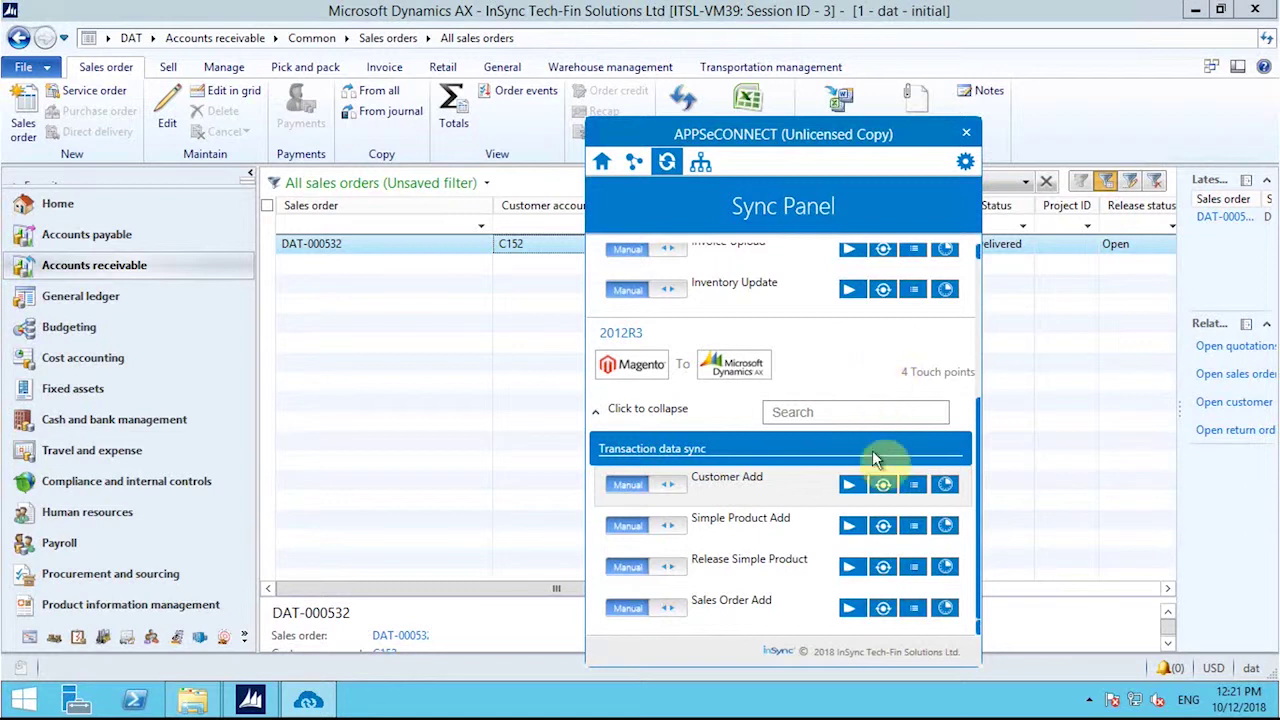
scroll(800, 525, up, 2)
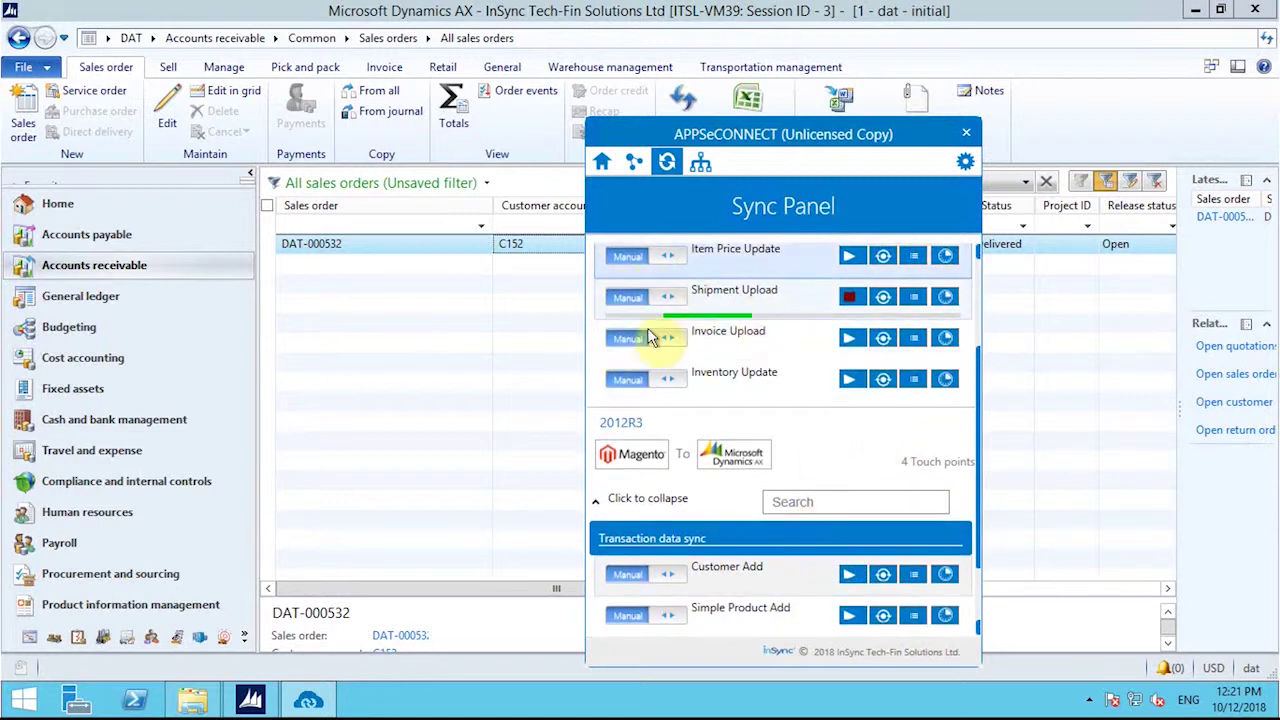
click(912, 298)
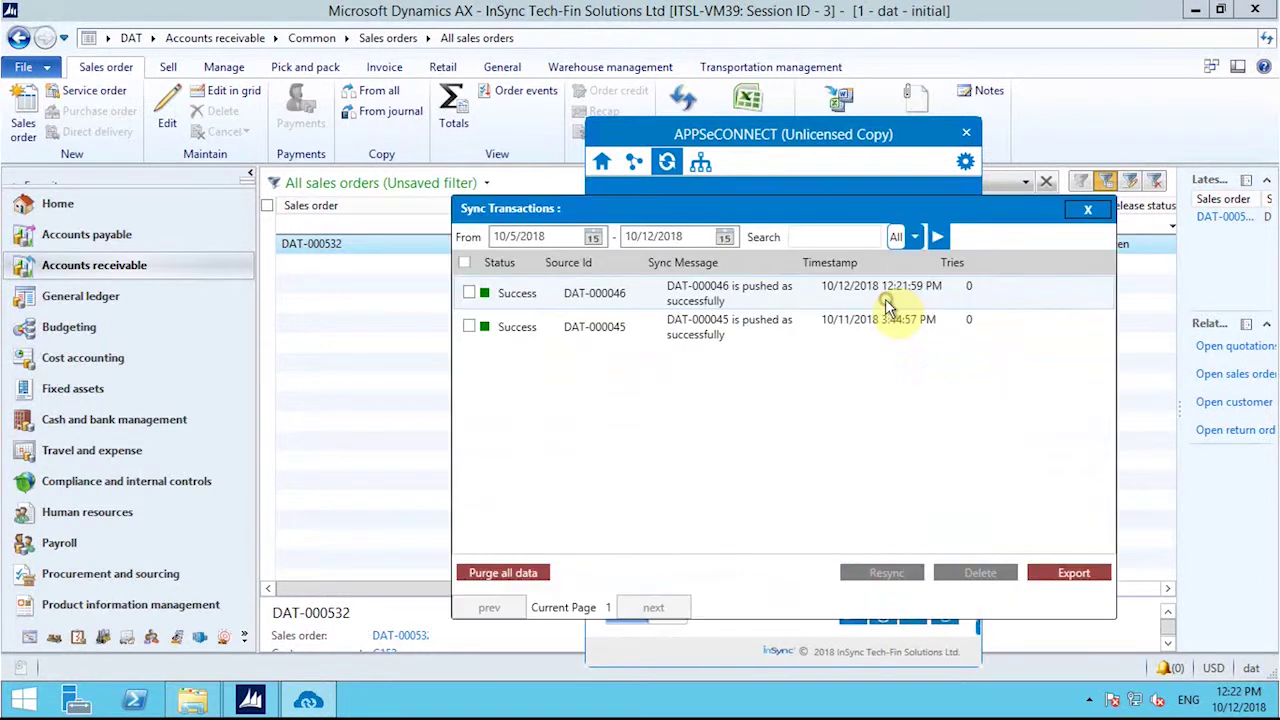
click(1088, 209)
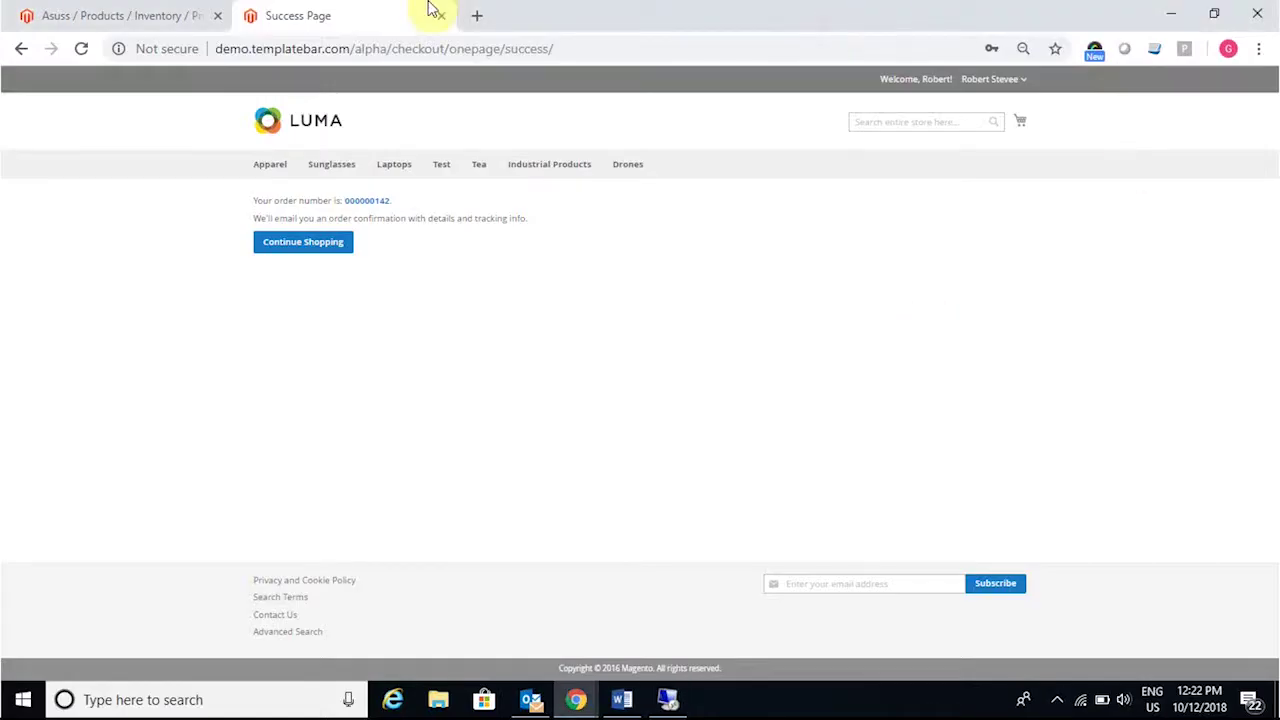
Step: View the Magento order's Asuss (As678) shipment from My Account, then return to the remote desktop
click(1010, 80)
click(1008, 101)
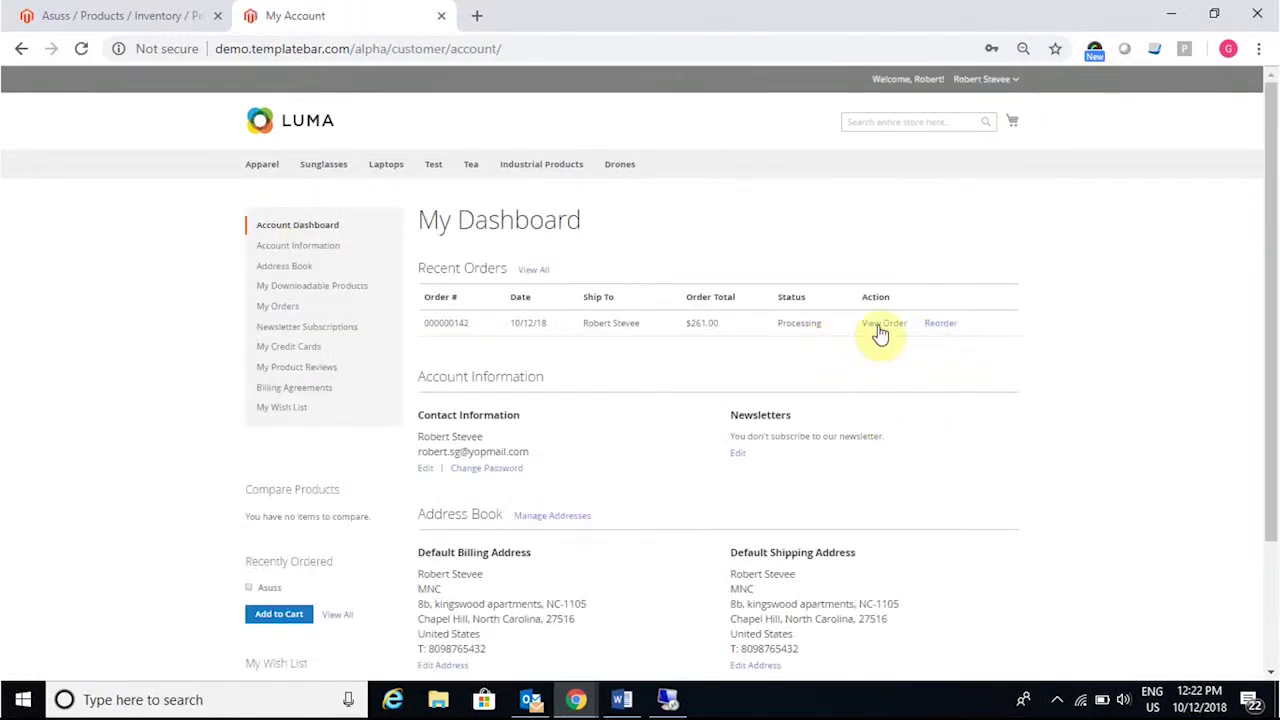
click(884, 322)
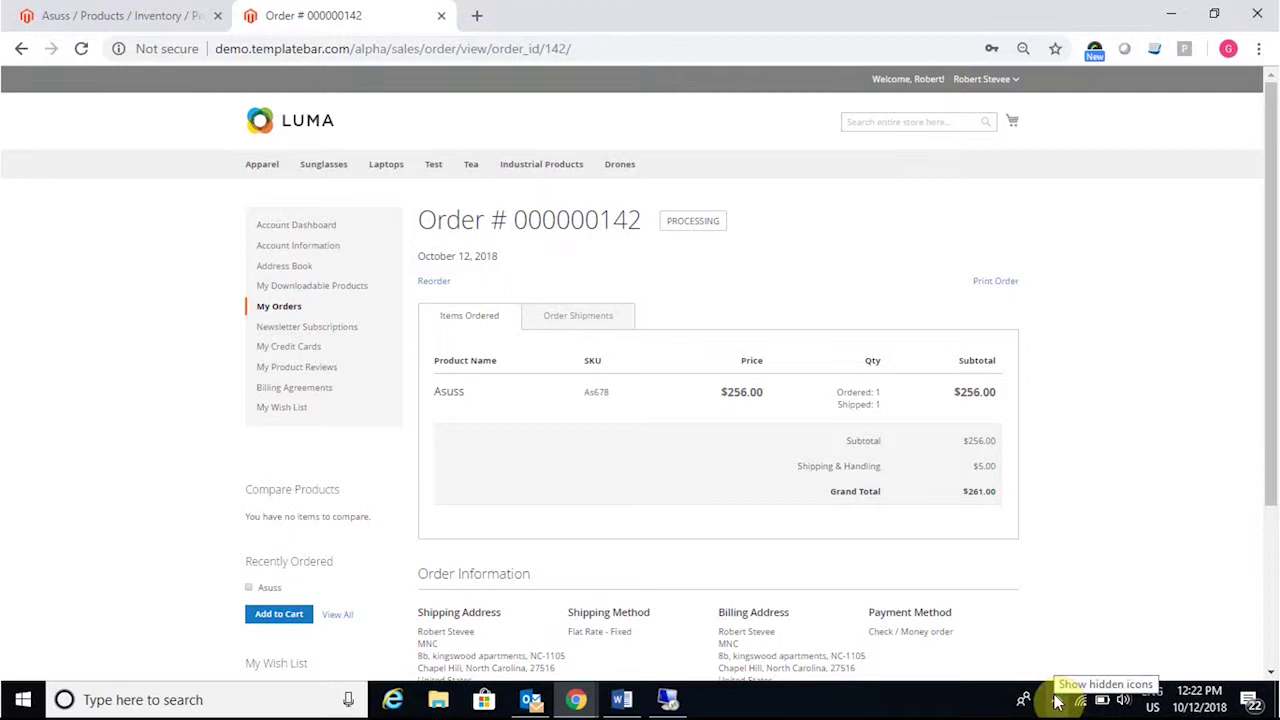
click(598, 322)
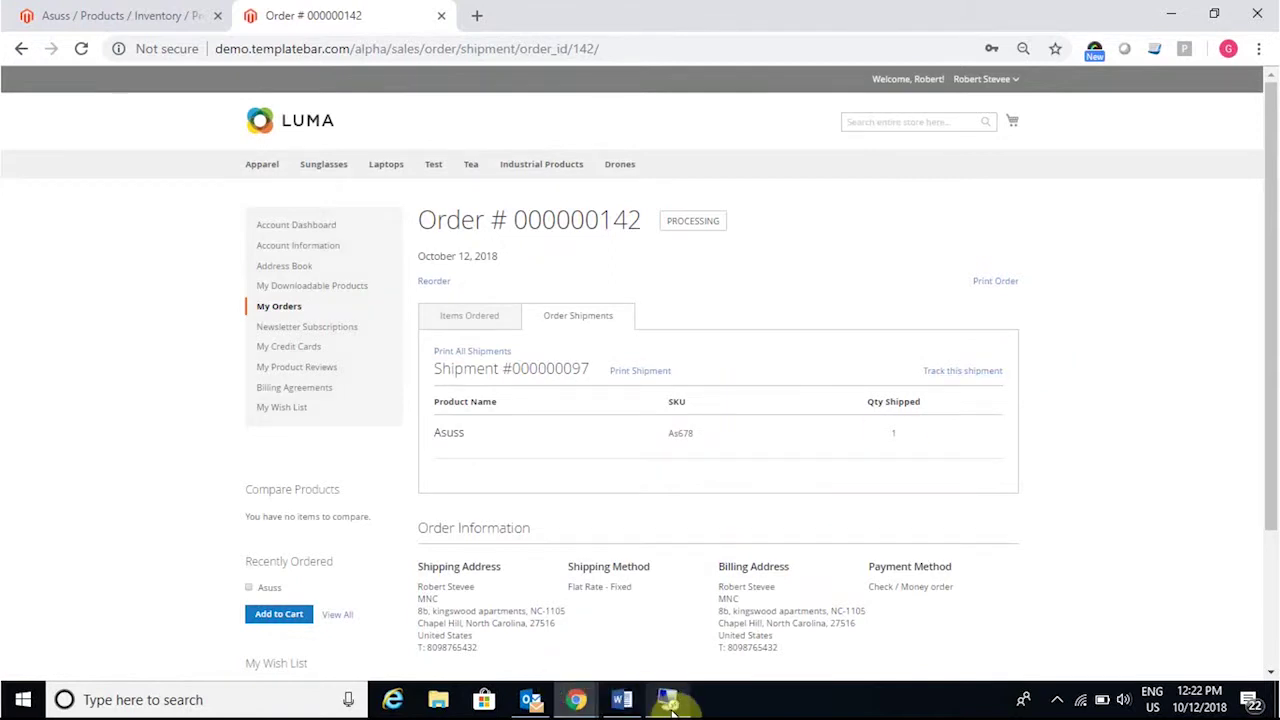
click(666, 651)
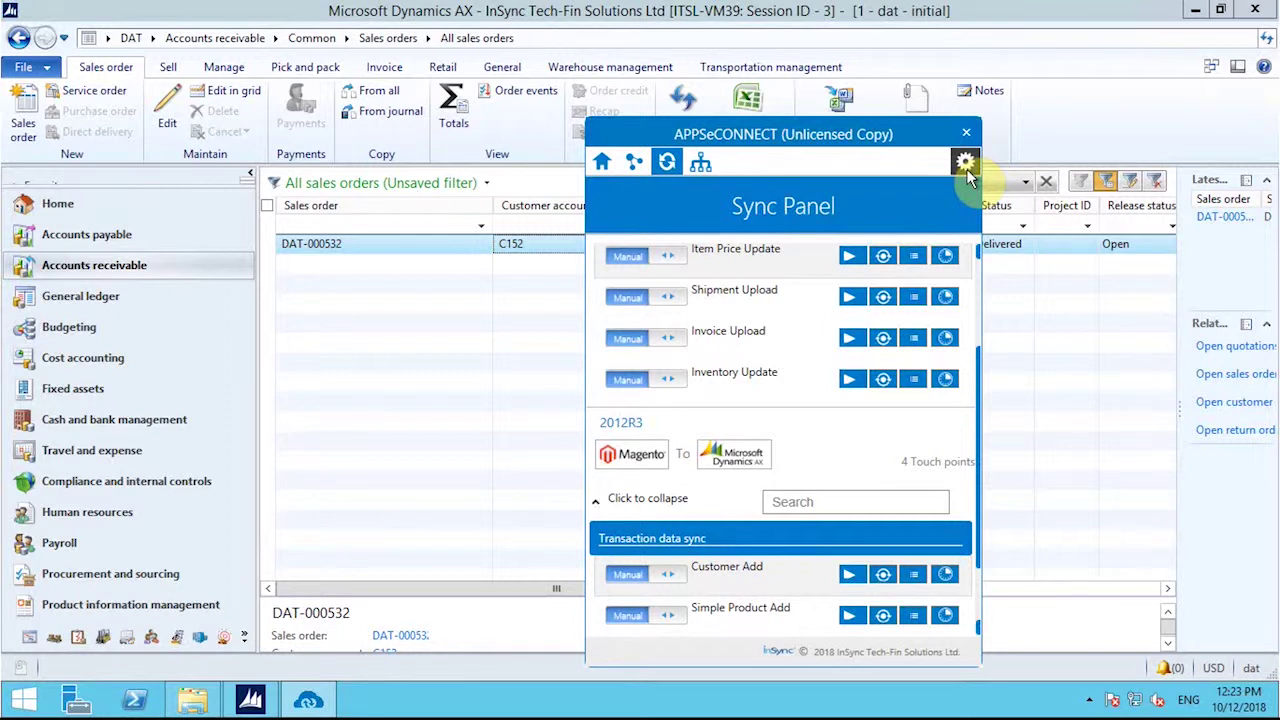
mouse_move(943, 8)
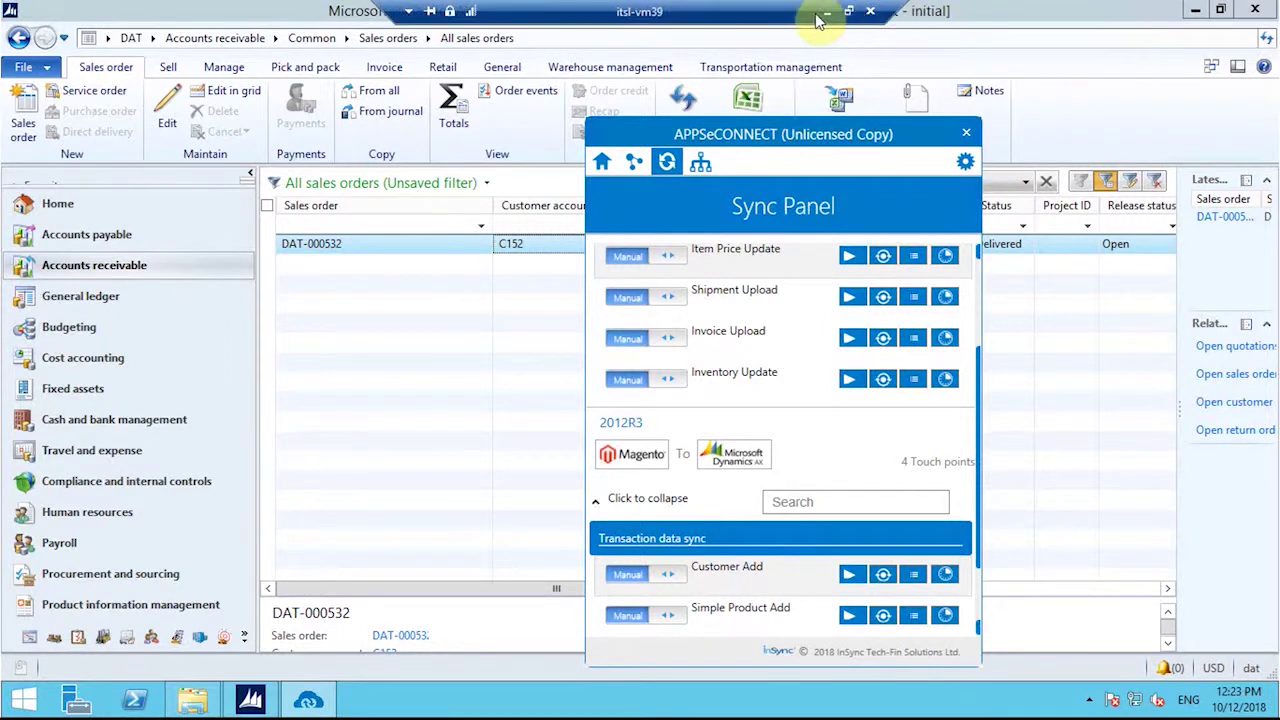